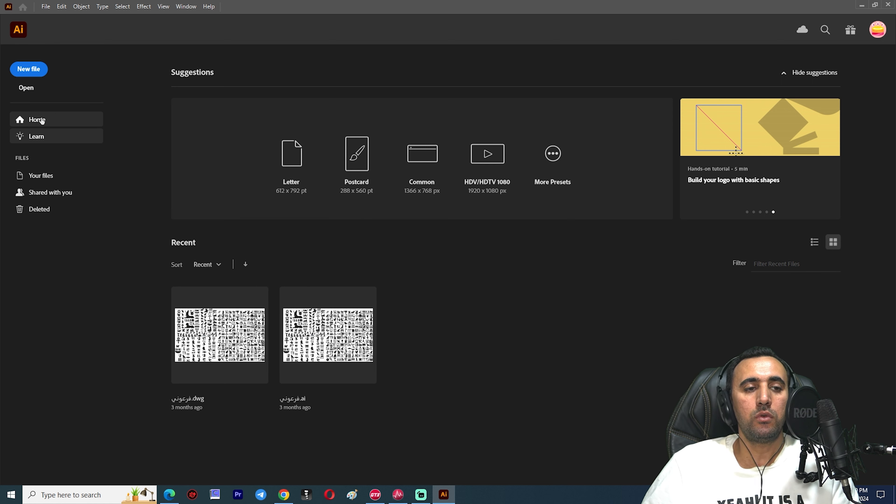
Create a new document from the recent Web preset, 1920 x 1080 px in RGB Color
click(30, 70)
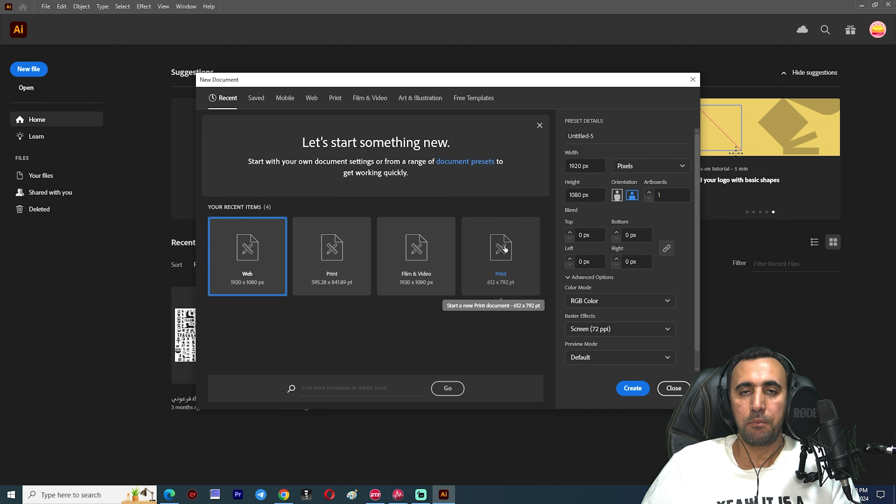
click(580, 166)
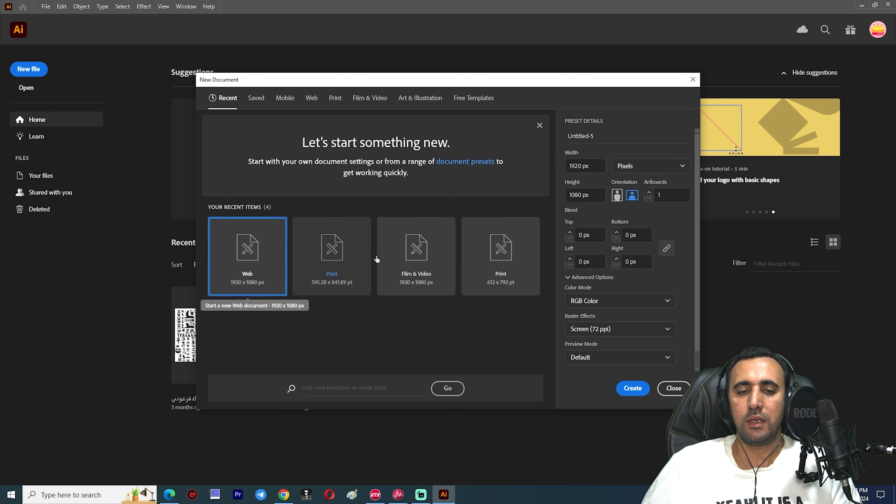
click(349, 275)
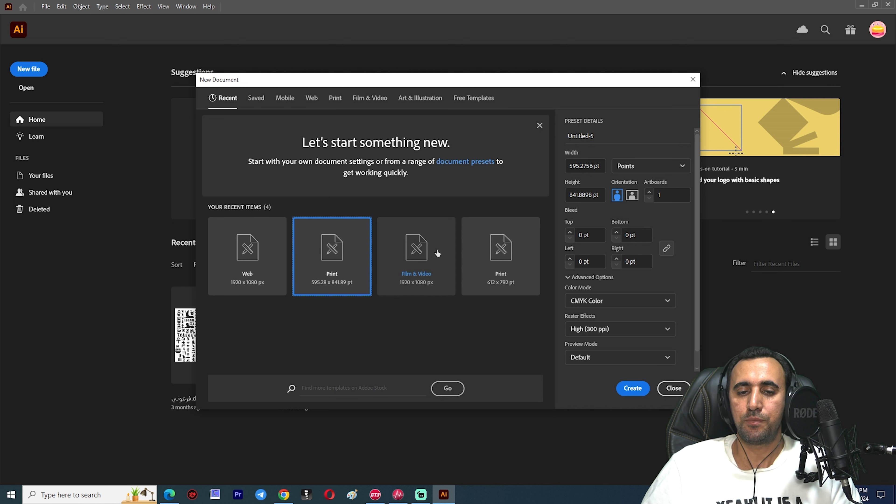
click(266, 252)
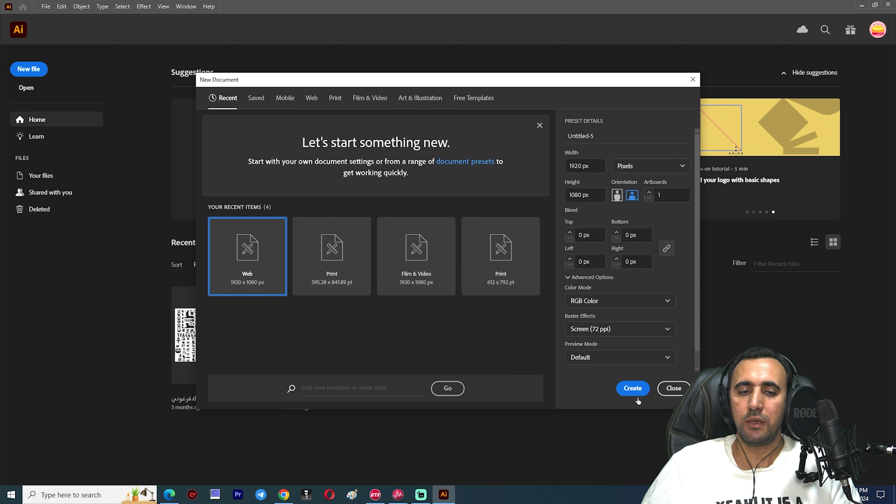
click(633, 387)
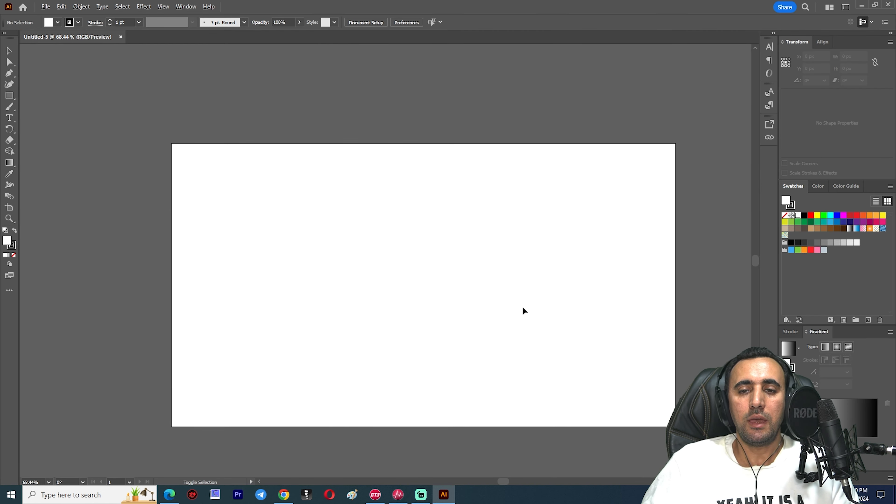
key(ctrl+equal)
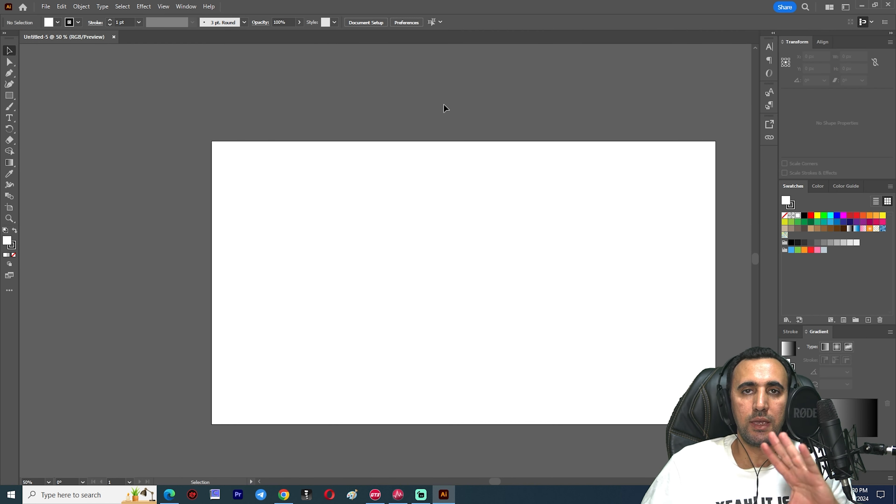
click(46, 7)
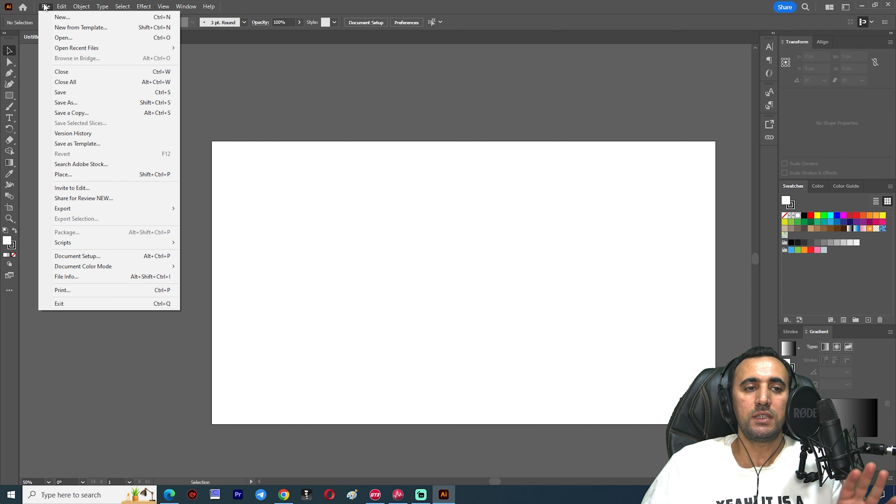
mouse_move(140, 13)
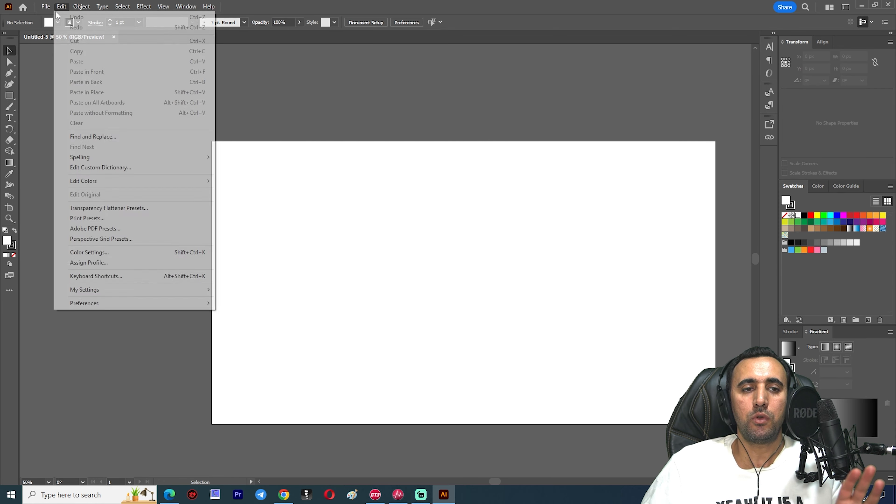
mouse_move(46, 7)
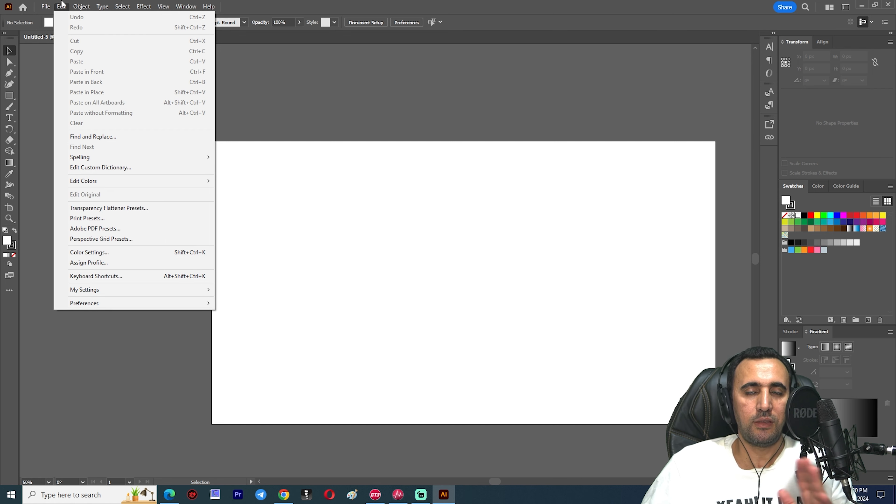
click(67, 6)
click(64, 7)
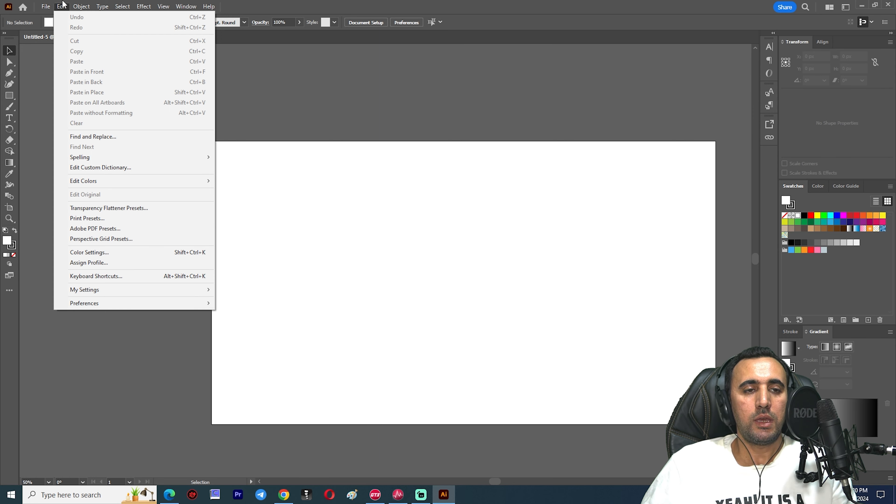
mouse_move(80, 10)
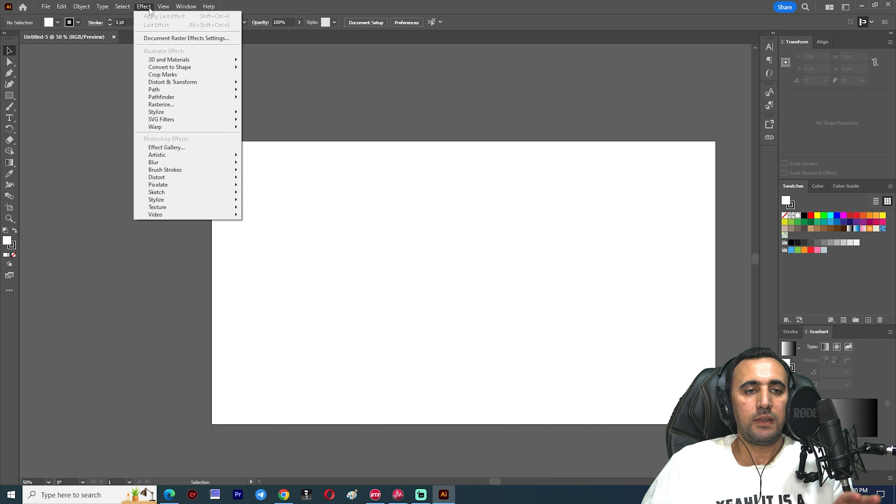
mouse_move(150, 12)
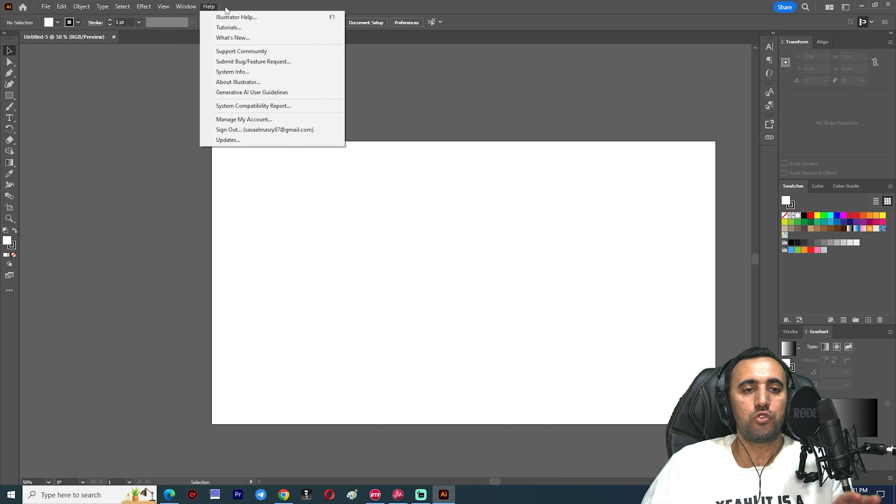
click(219, 8)
click(197, 8)
mouse_move(210, 7)
click(652, 127)
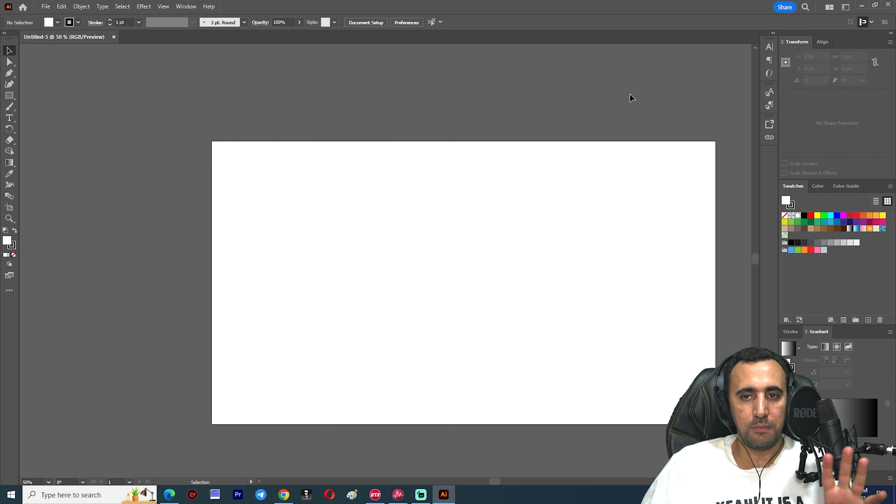
key(m)
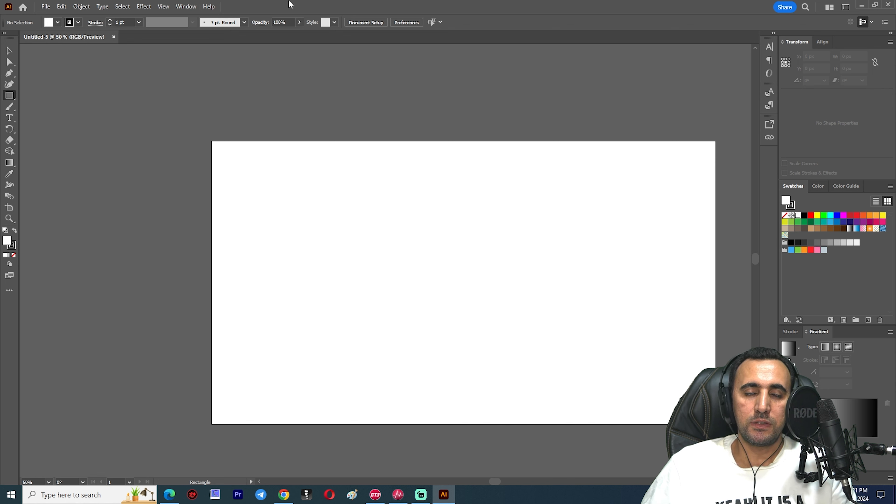
Try the Essentials Classic, Automation, Web and Essentials workspaces one after another
click(845, 7)
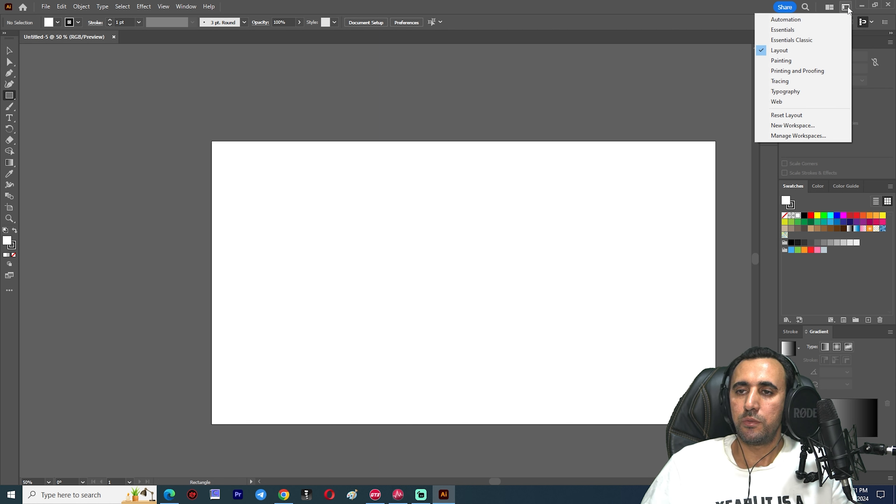
click(795, 40)
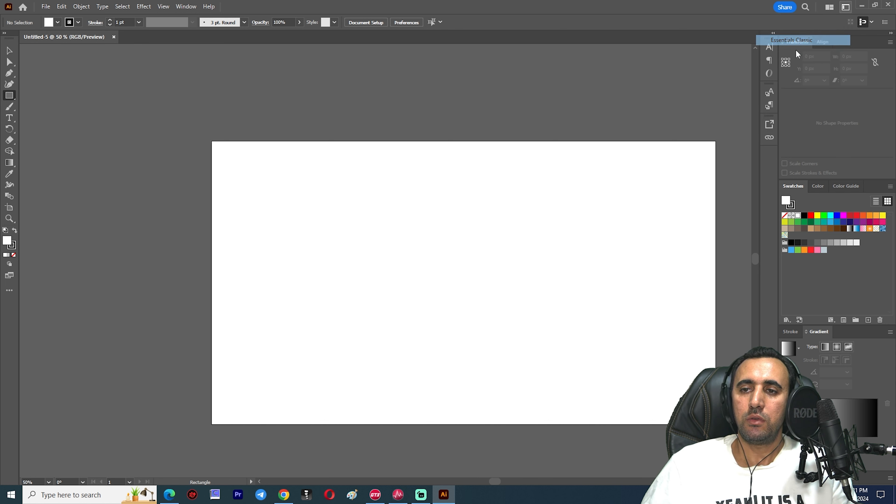
click(845, 8)
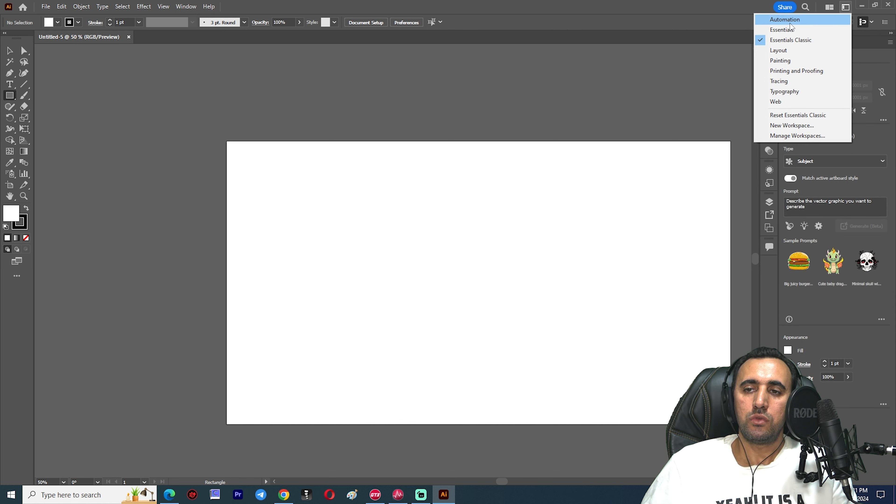
click(707, 73)
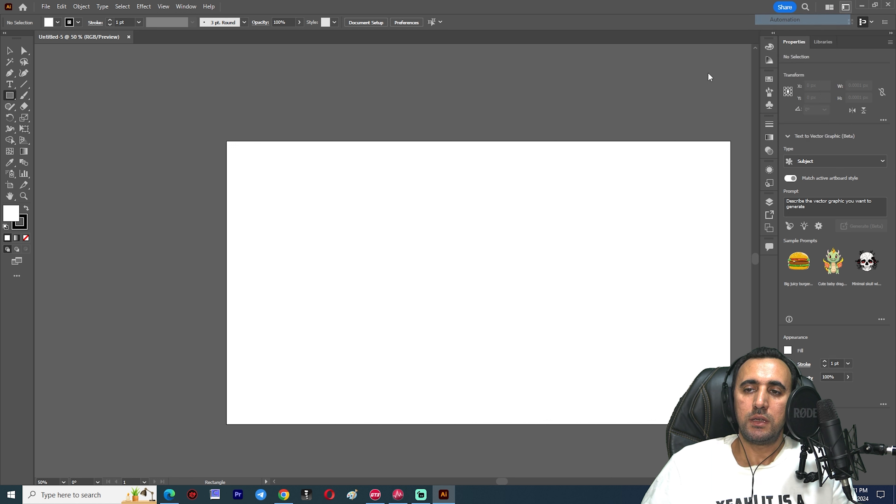
click(843, 10)
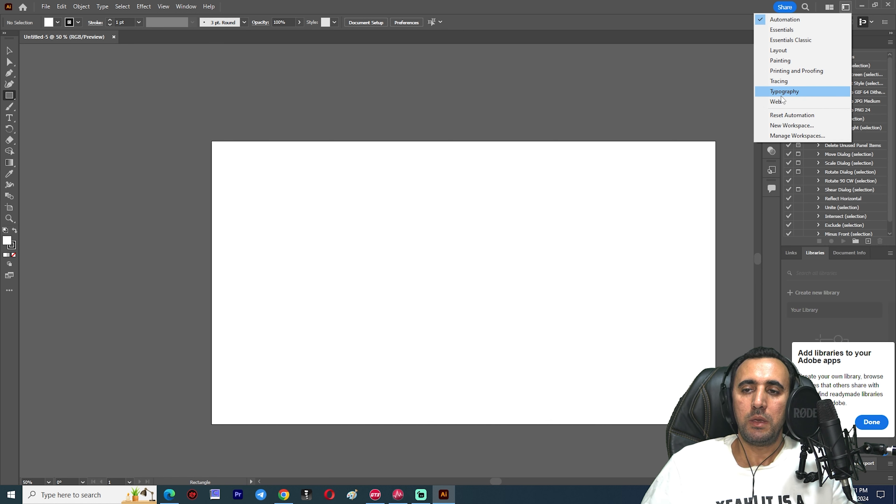
click(776, 102)
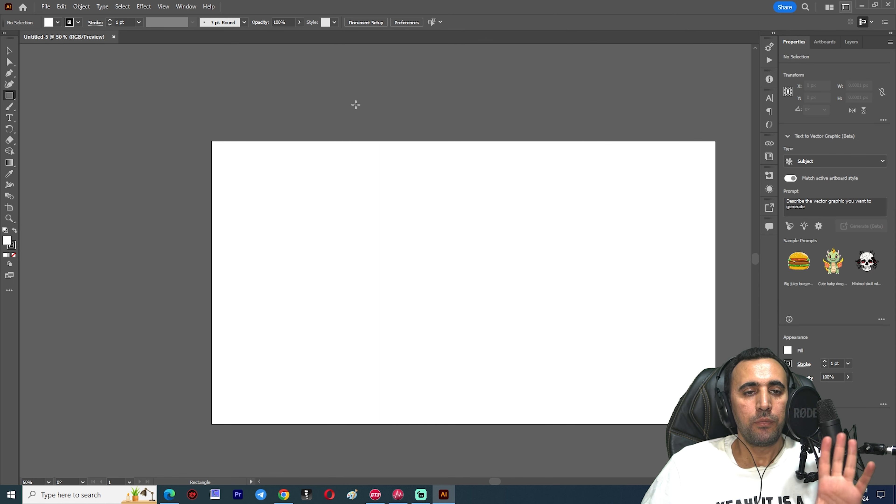
click(845, 8)
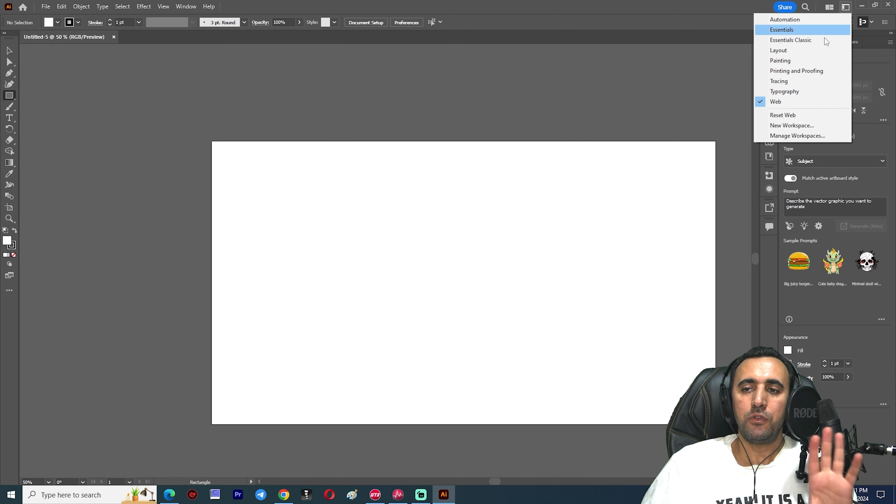
click(781, 30)
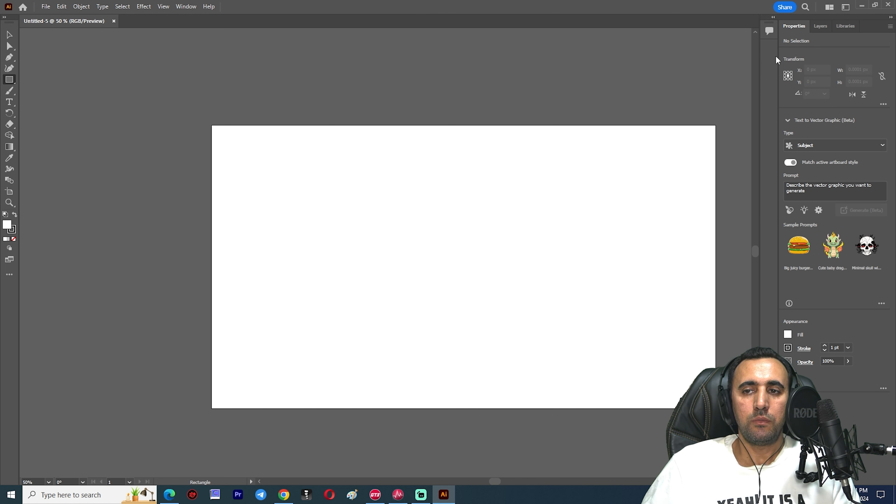
Switch the workspace to Essentials Classic, leaving the artboard empty
click(845, 7)
click(790, 38)
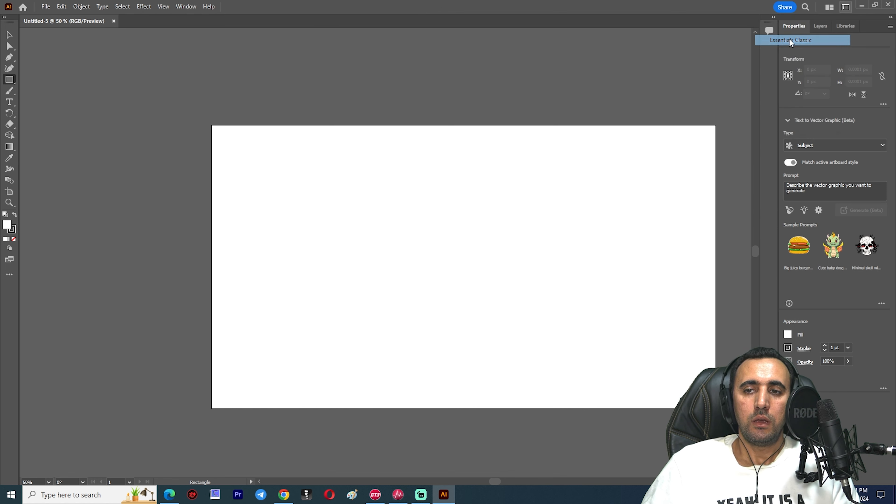
click(501, 279)
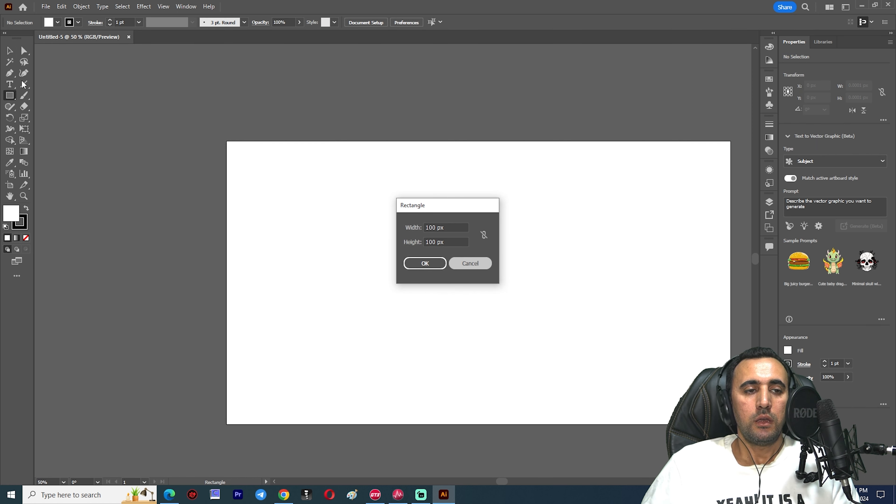
click(470, 263)
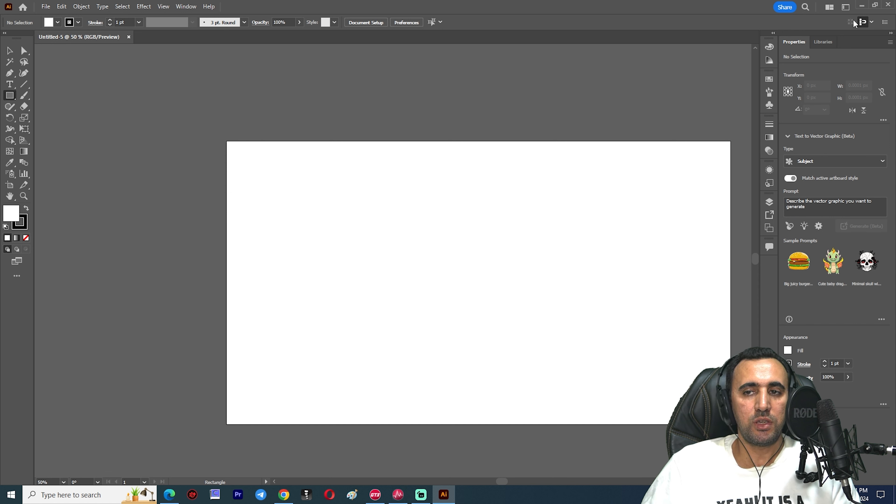
Try the Essentials workspace and return to Essentials Classic
click(846, 7)
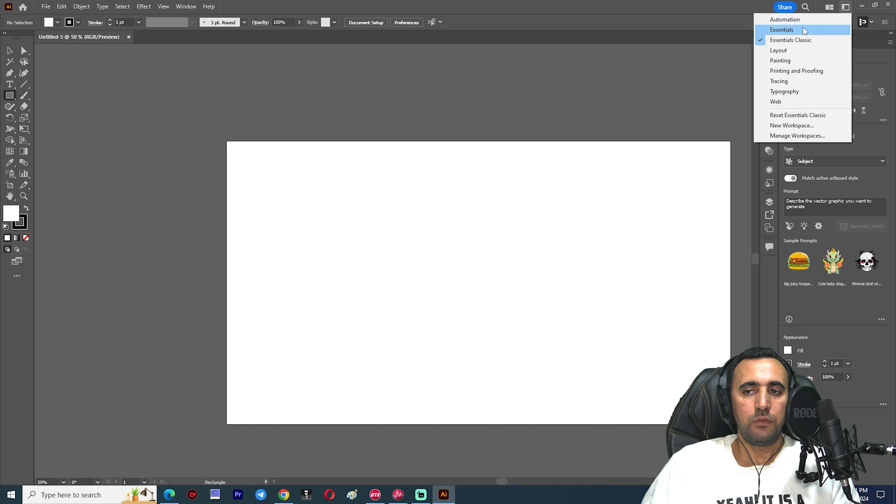
click(783, 28)
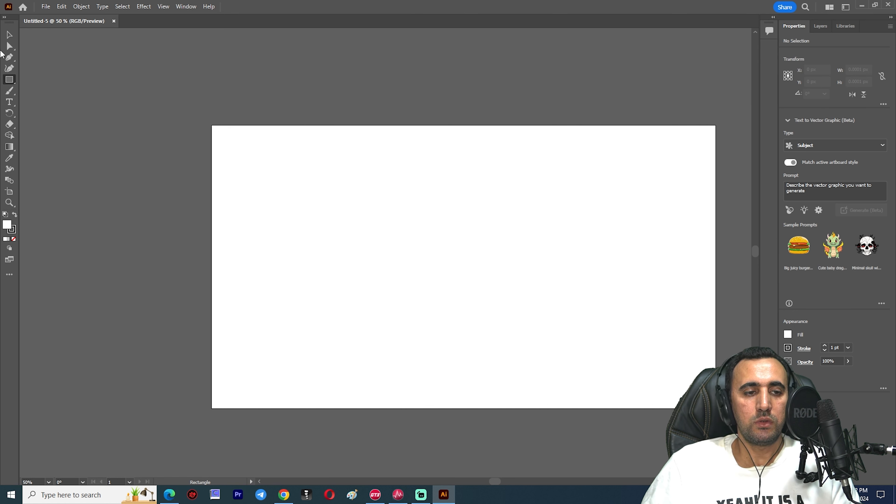
click(846, 7)
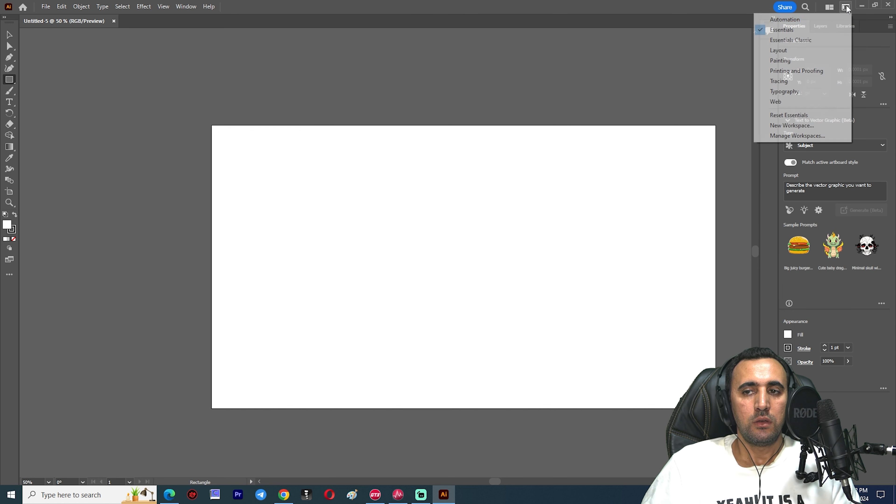
click(791, 39)
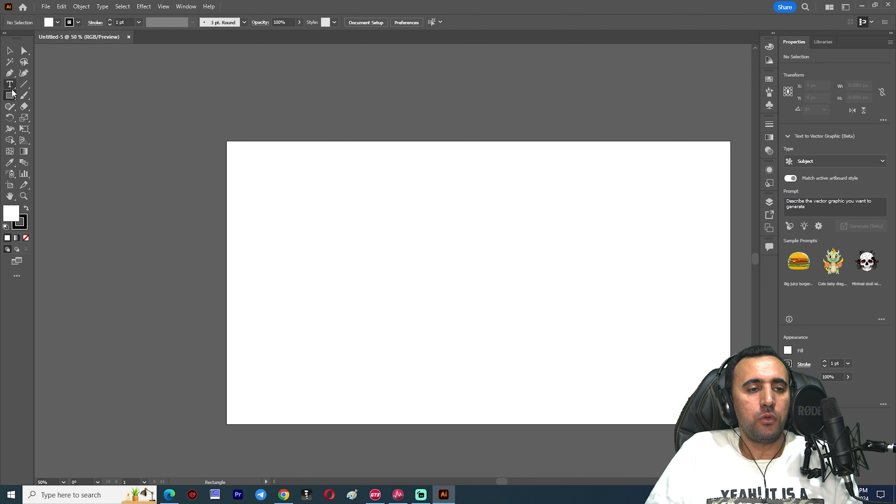
Draw four rectangles: about 576 x 423 px, 377 x 512 px, a wide one overlapping the artboard's lower-left edge, and one about 319 x 363 px
click(13, 94)
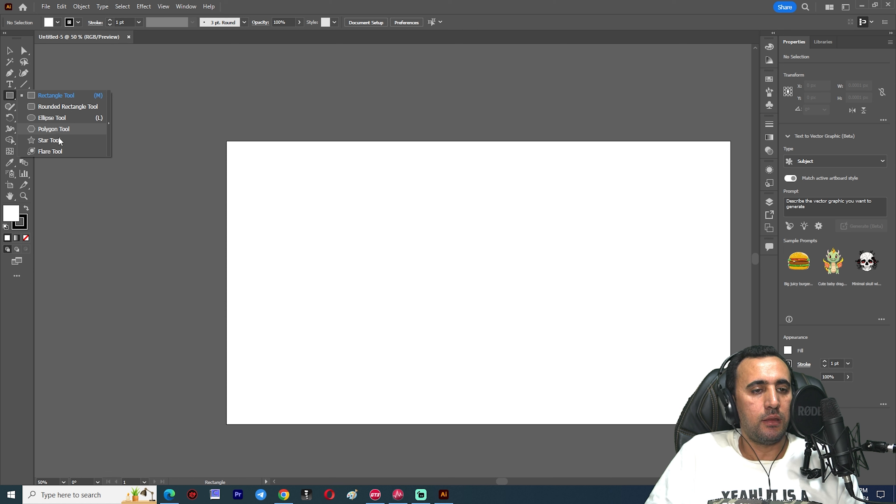
click(52, 97)
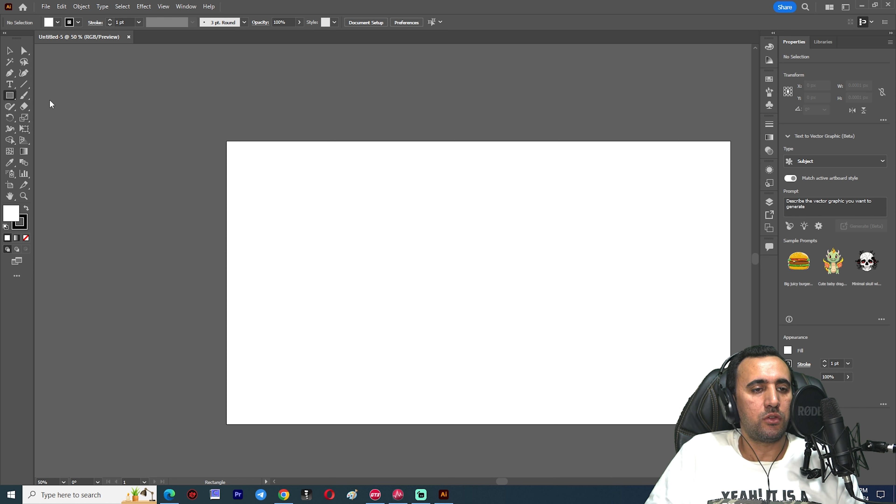
drag(474, 167, 323, 278)
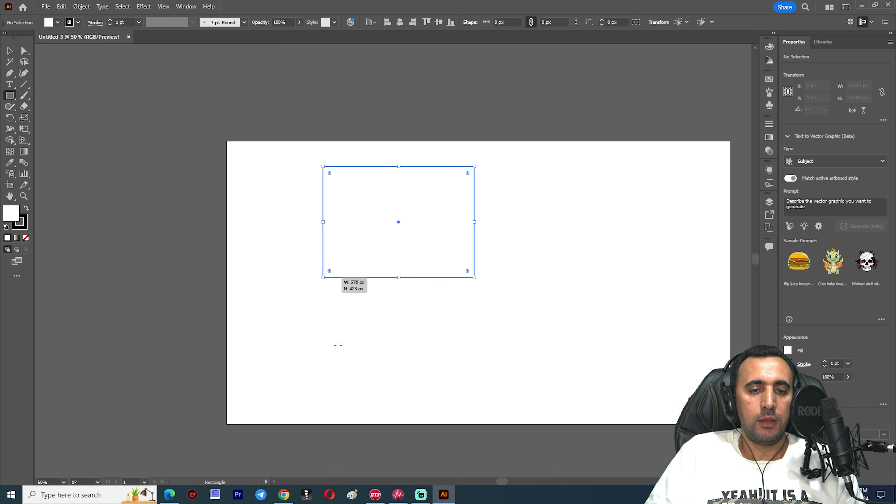
drag(614, 162, 515, 296)
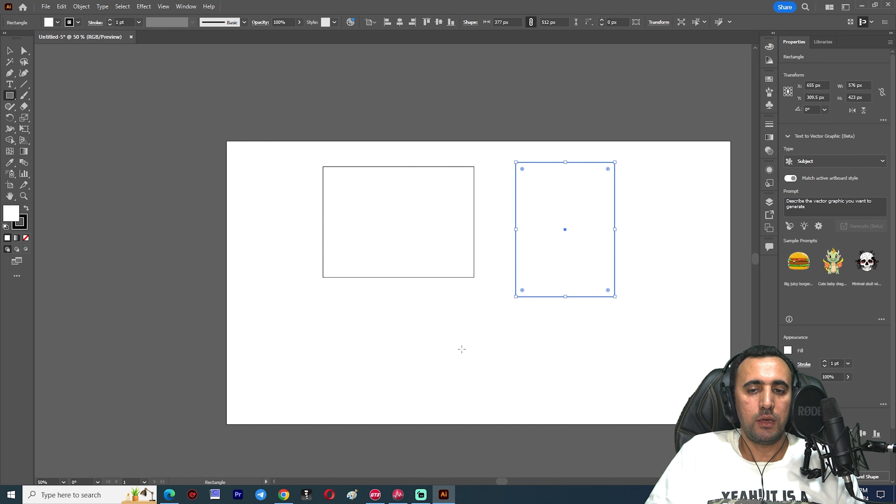
drag(429, 332, 166, 423)
drag(605, 310, 522, 405)
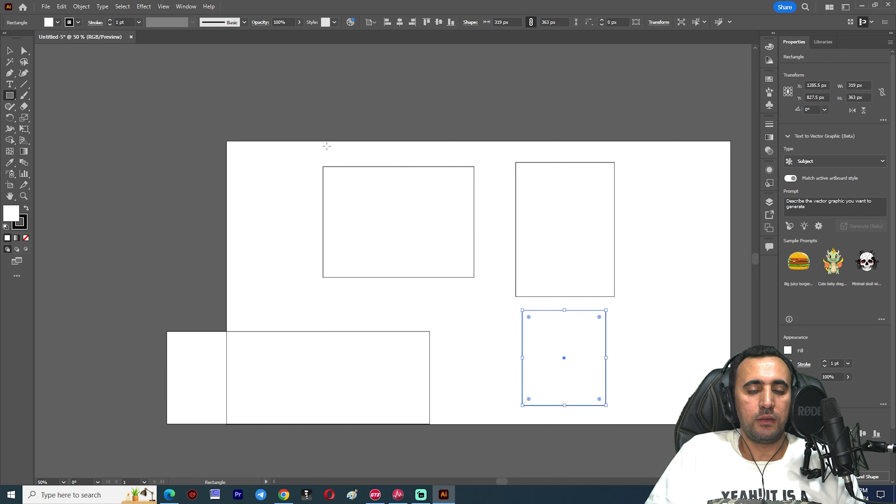
Draw two squares side by side above the artboard, the second about 379 px wide
scroll(289, 102, up, 3)
drag(375, 58, 275, 158)
drag(502, 49, 402, 148)
scroll(475, 139, up, 2)
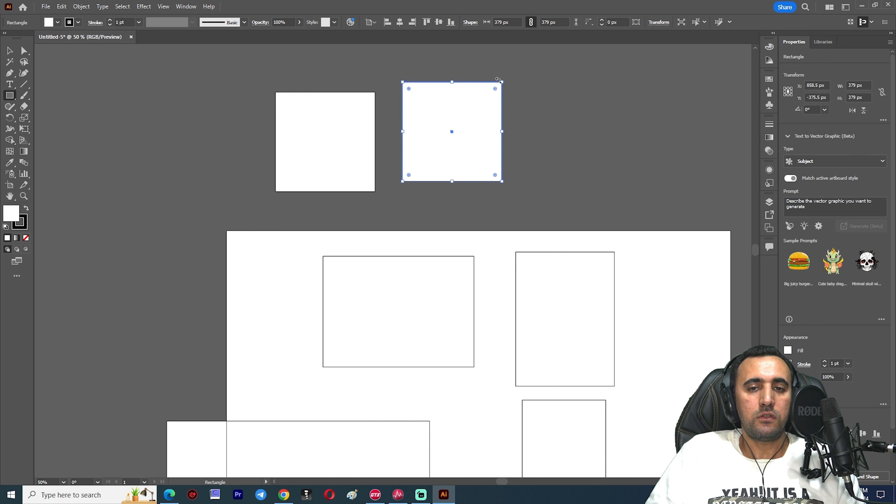
Round all four corners of the second square above the artboard to a radius of about 56 px
scroll(464, 99, up, 2)
scroll(542, 366, down, 3)
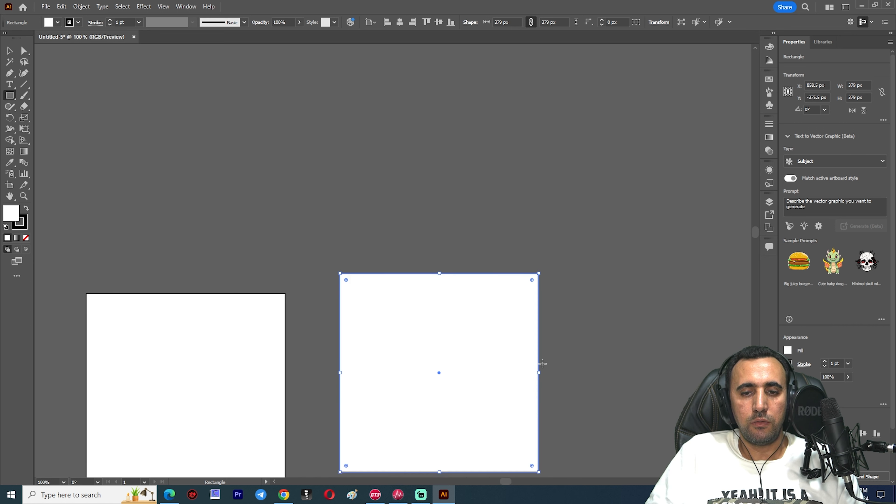
drag(533, 261, 515, 291)
scroll(499, 350, down, 5)
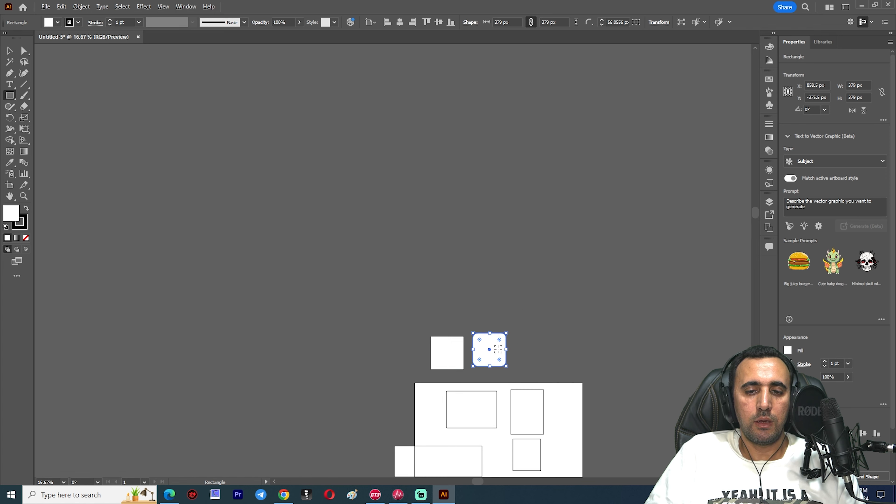
scroll(543, 300, down, 5)
scroll(525, 215, up, 3)
scroll(517, 234, down, 2)
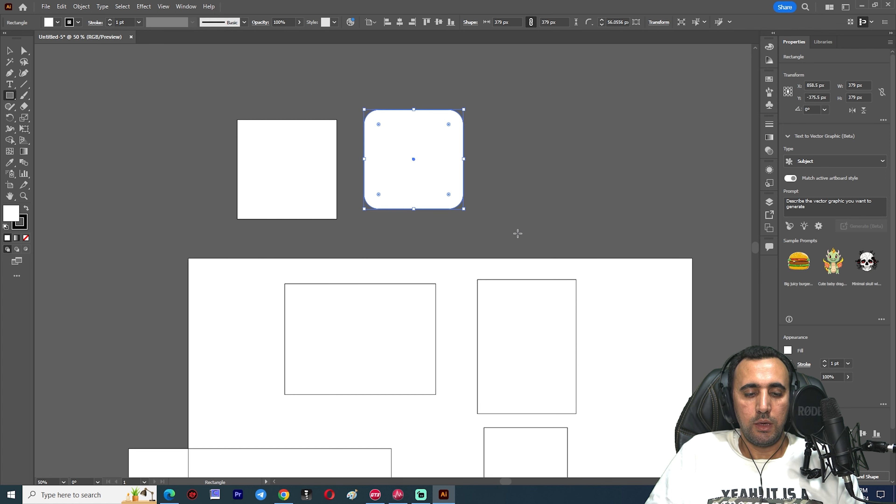
scroll(486, 217, up, 3)
scroll(486, 263, down, 5)
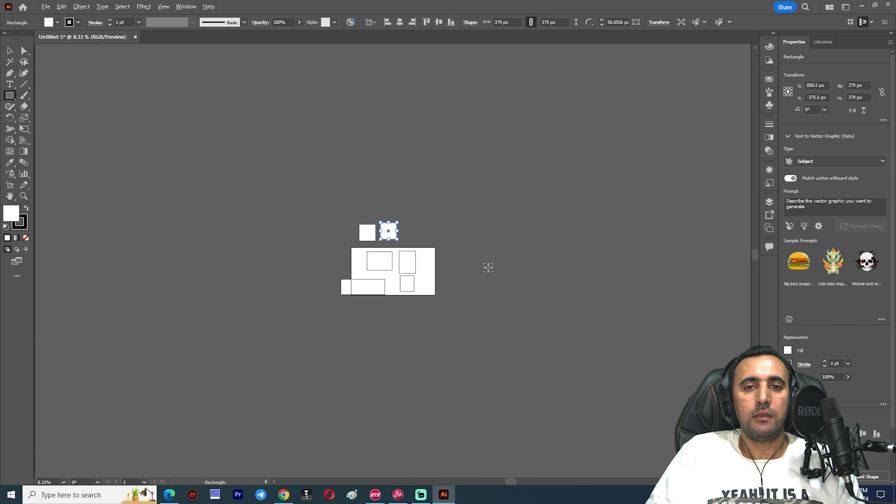
scroll(349, 213, up, 4)
scroll(349, 213, down, 5)
scroll(393, 256, up, 4)
scroll(403, 320, up, 2)
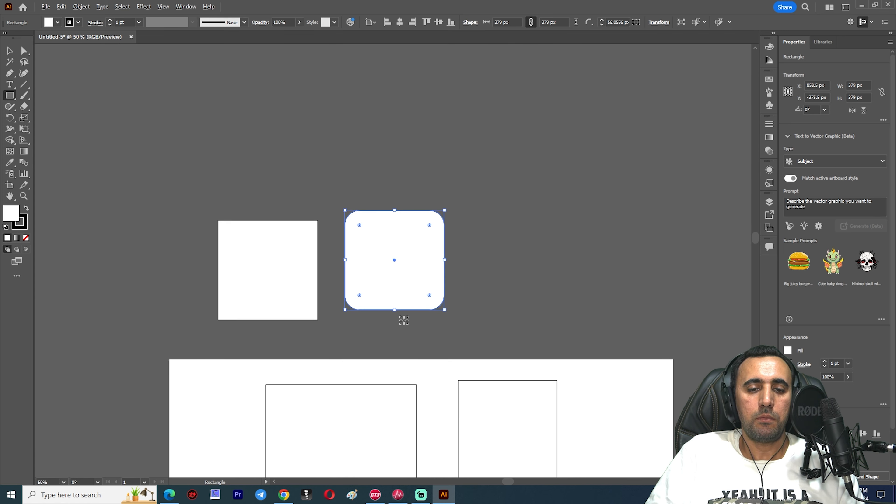
scroll(377, 226, up, 4)
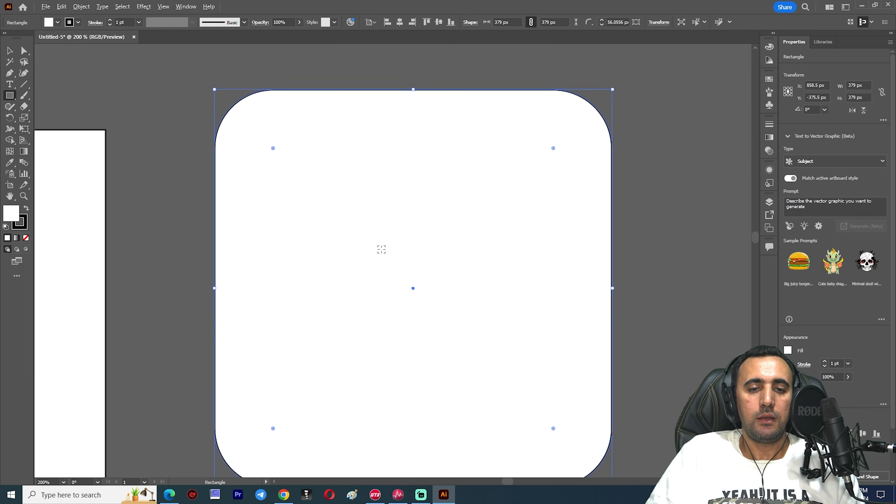
scroll(381, 250, down, 4)
scroll(381, 249, up, 4)
scroll(381, 252, down, 5)
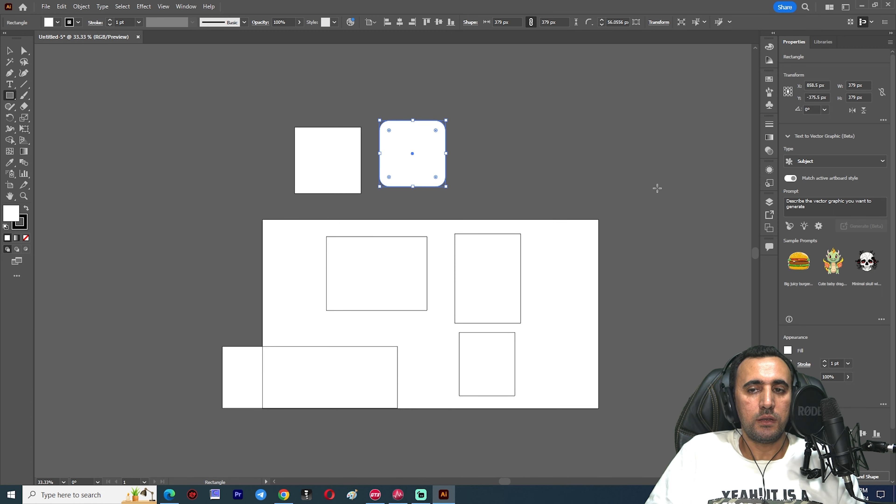
Draw a rounded rectangle about 987 x 506 px beside the rounded square and increase its corner radius to about 87 px
click(12, 100)
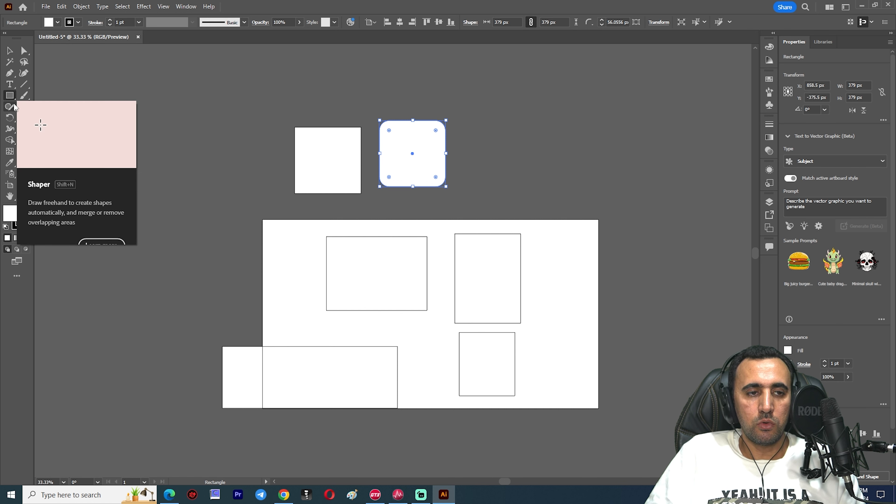
right_click(13, 97)
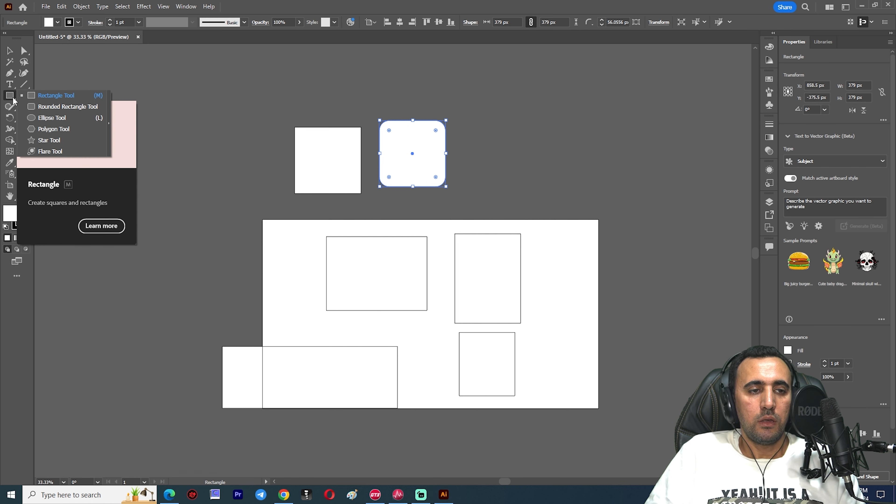
right_click(12, 97)
right_click(11, 94)
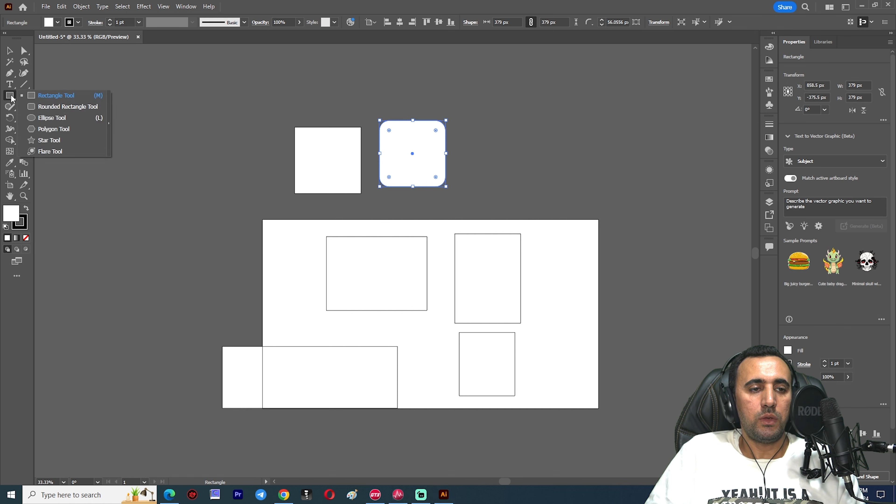
click(56, 107)
drag(650, 88, 478, 176)
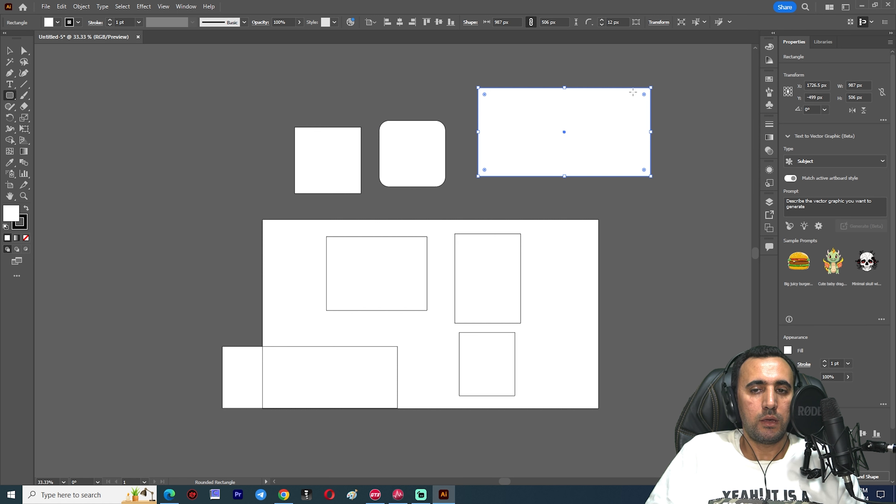
drag(644, 95, 636, 110)
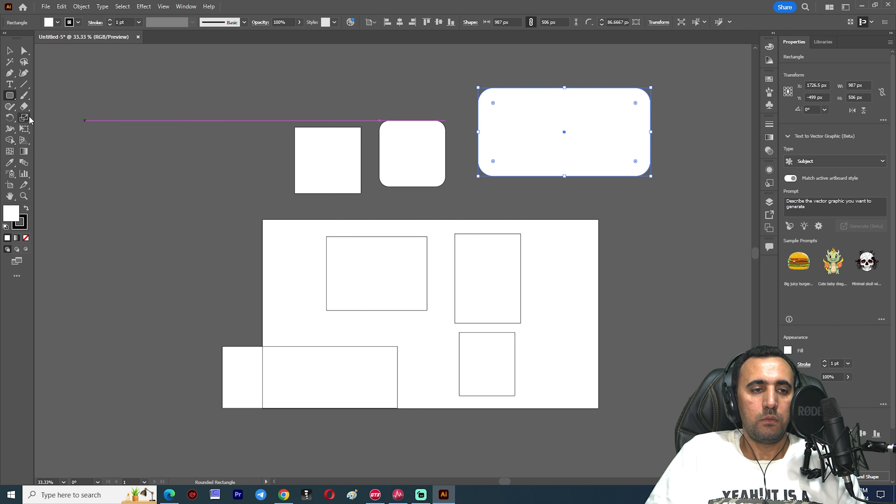
Draw an ellipse about 770 x 647 px overlapping the rounded rectangle's lower-right corner and fill it with yellow
click(12, 99)
click(46, 118)
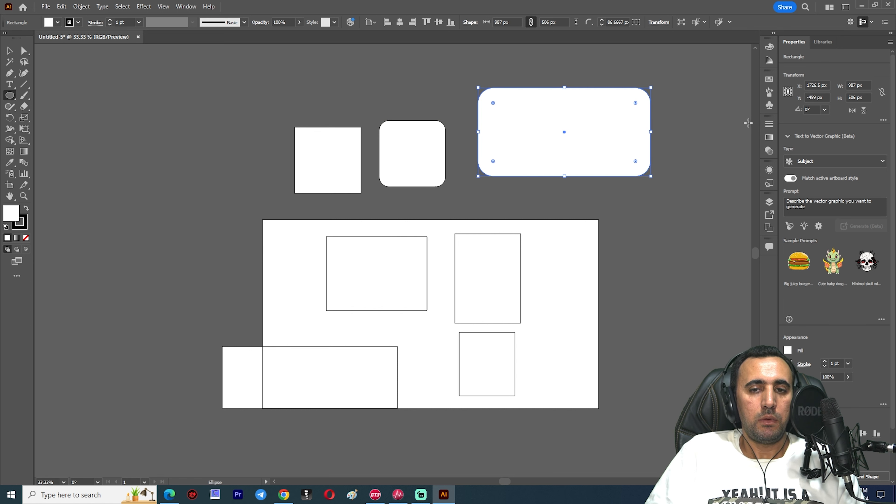
drag(713, 121, 579, 233)
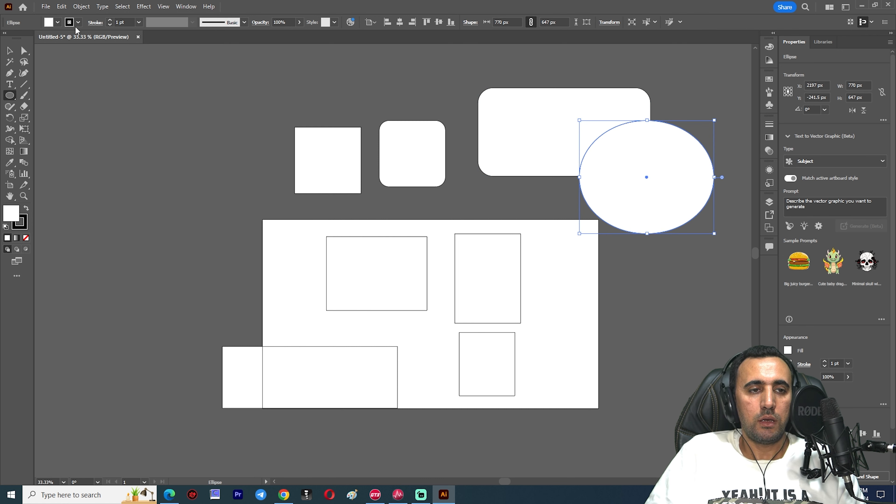
click(59, 22)
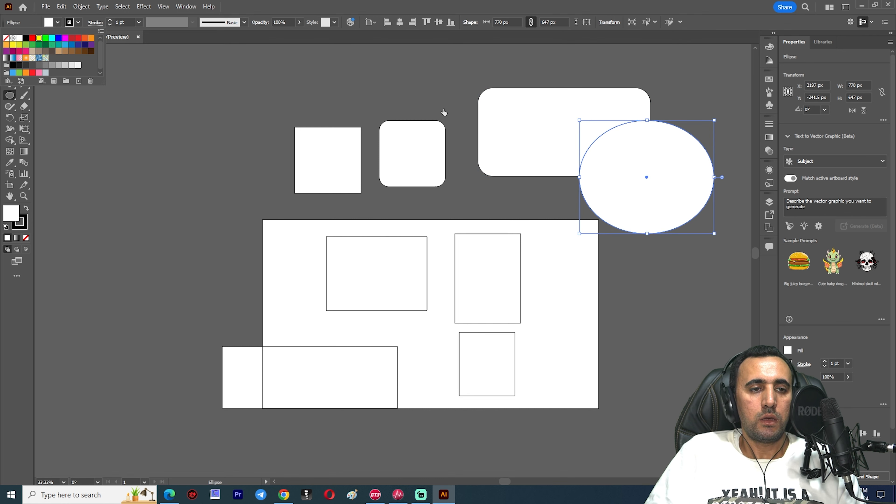
click(39, 38)
Increase the yellow ellipse's stroke weight to 19 pt
click(78, 22)
click(78, 23)
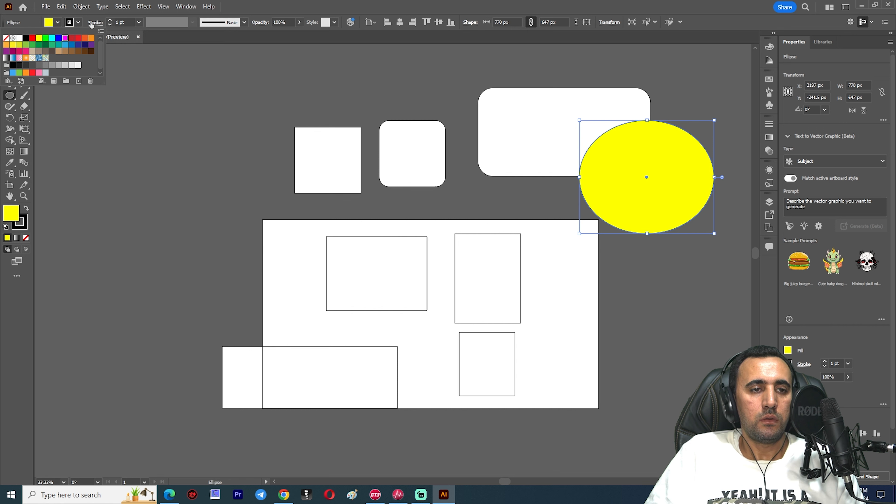
click(121, 19)
click(112, 20)
click(112, 20)
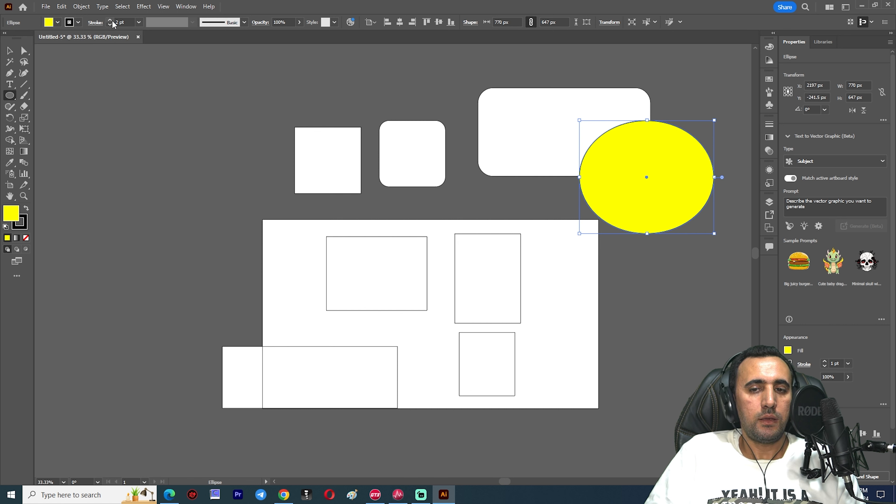
click(112, 20)
click(112, 20)
click(113, 20)
click(112, 20)
click(112, 20)
click(113, 20)
click(112, 20)
click(112, 20)
click(112, 20)
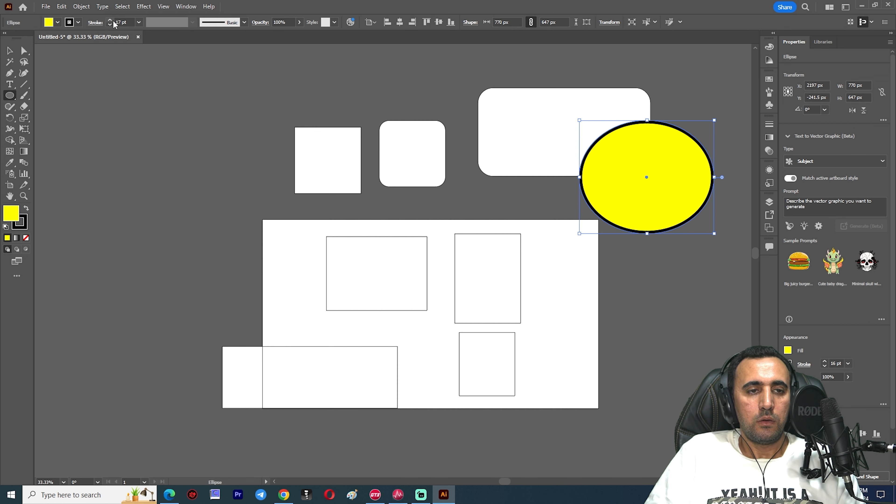
Select the large rounded rectangle, set its stroke weight to 28 pt and deselect it
click(9, 52)
click(553, 162)
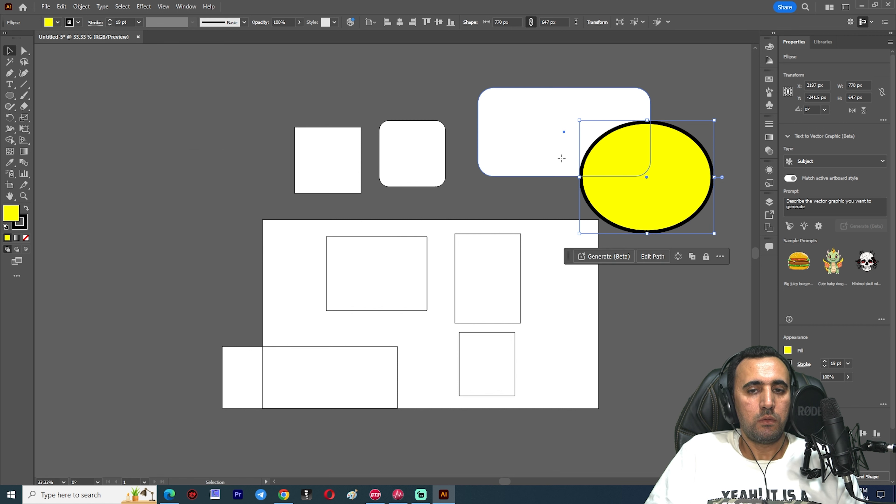
click(111, 20)
click(110, 21)
click(110, 21)
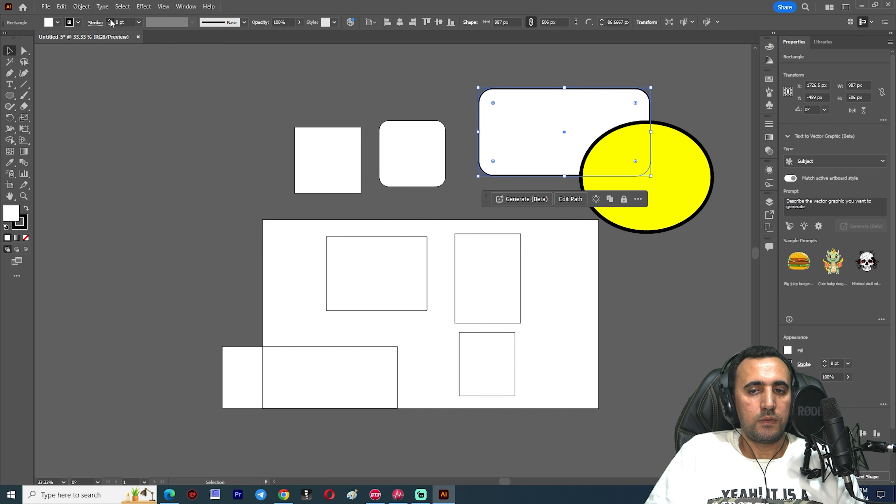
click(111, 21)
click(110, 20)
click(111, 20)
click(110, 20)
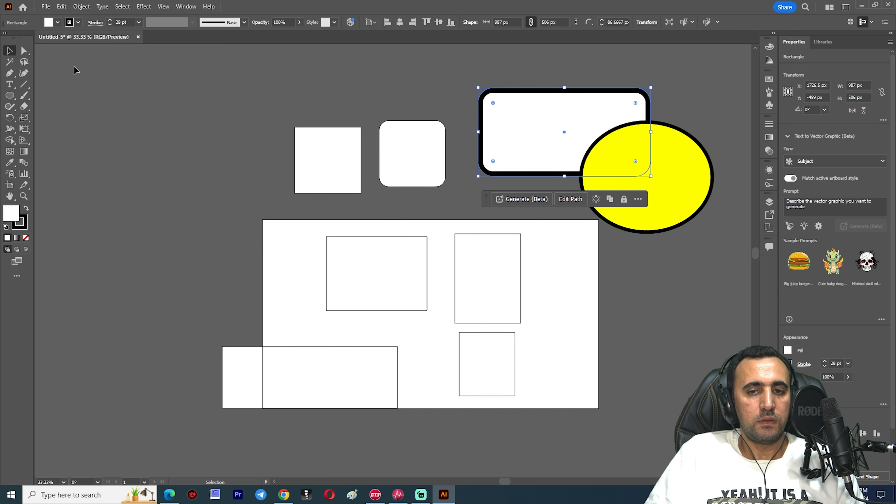
click(593, 76)
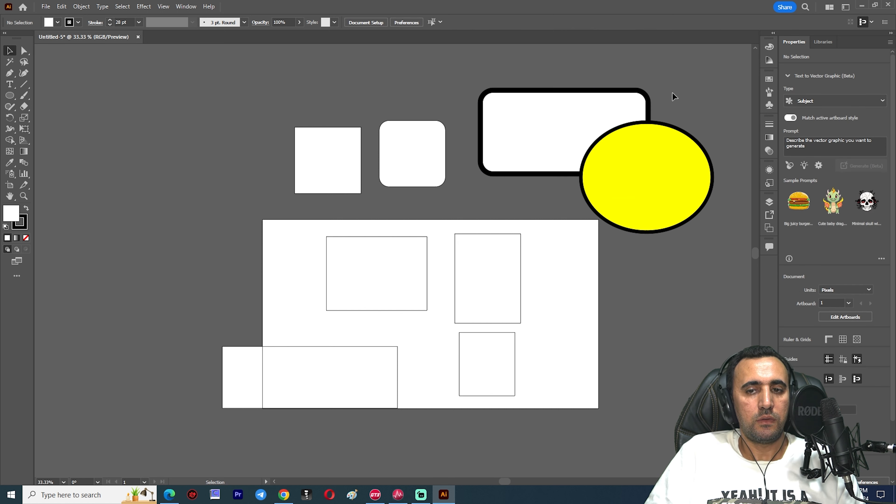
Duplicate the thick-stroked rounded rectangle diagonally down to the right, behind the yellow ellipse, and deselect the copy
click(598, 111)
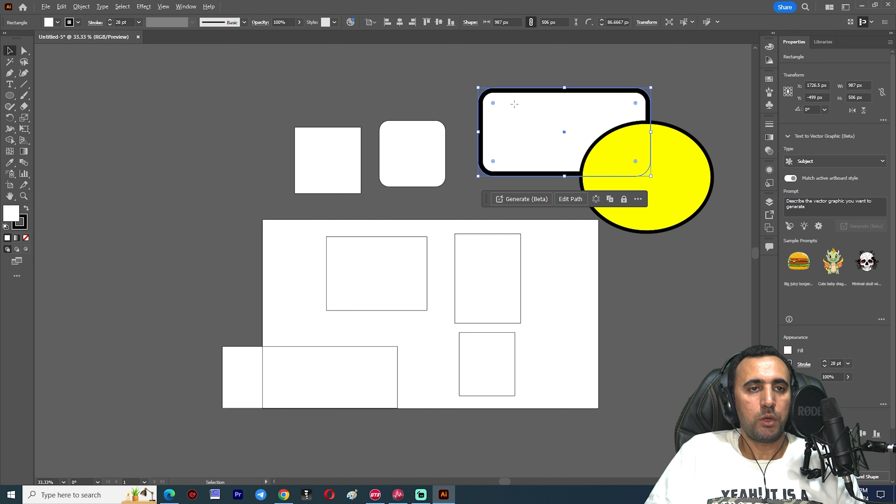
drag(514, 103, 639, 184)
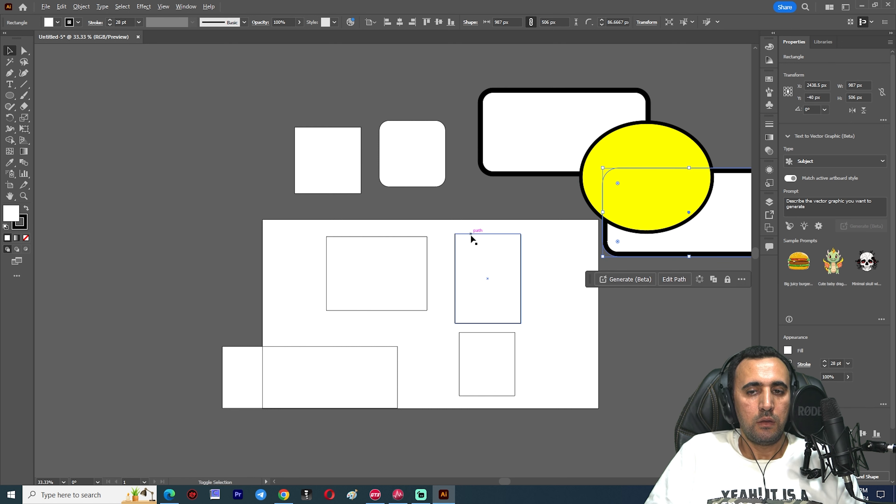
scroll(472, 240, down, 1)
click(708, 148)
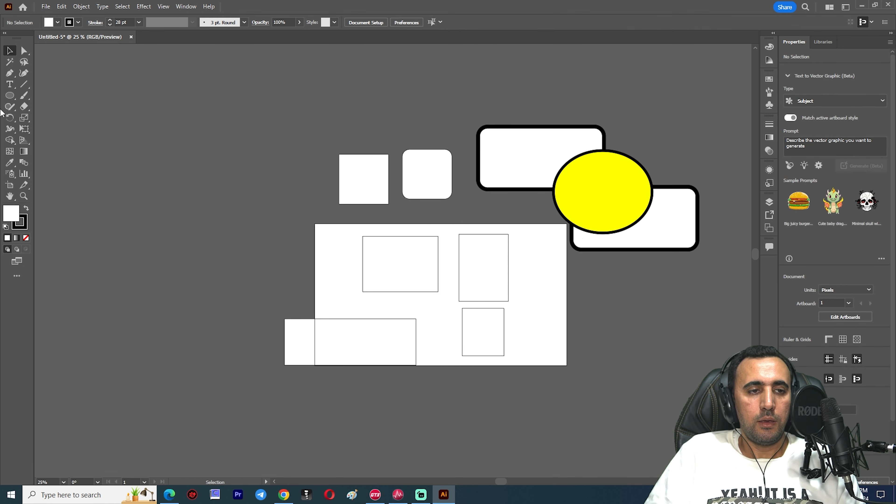
Try reshaping the original thick-stroked rounded rectangle with Direct Selection by moving each upper-left corner anchor point, undoing each move
scroll(670, 164, up, 2)
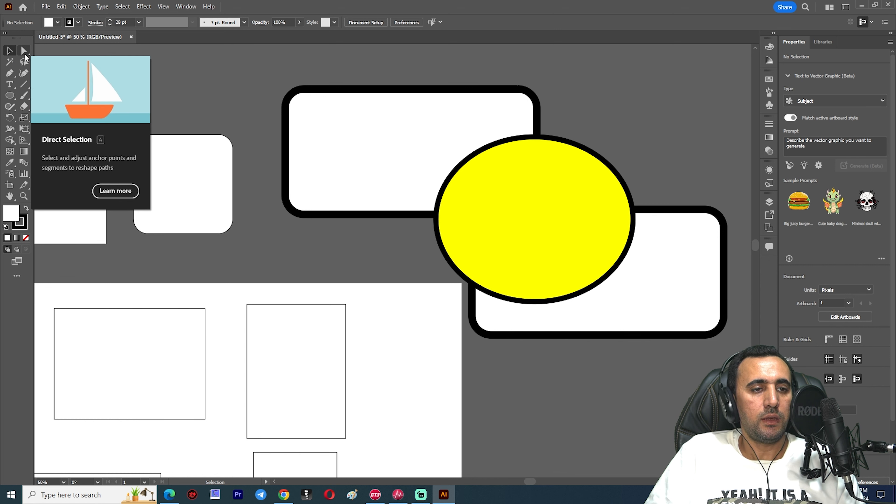
click(24, 51)
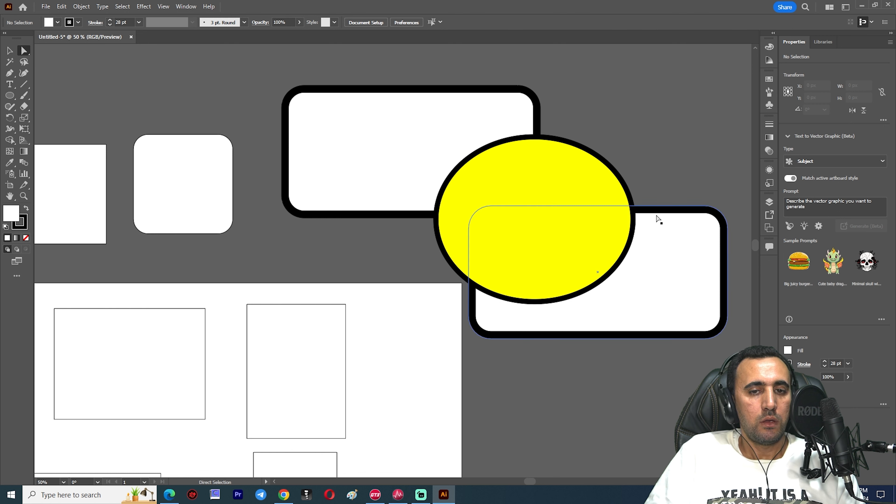
click(321, 105)
scroll(321, 105, up, 2)
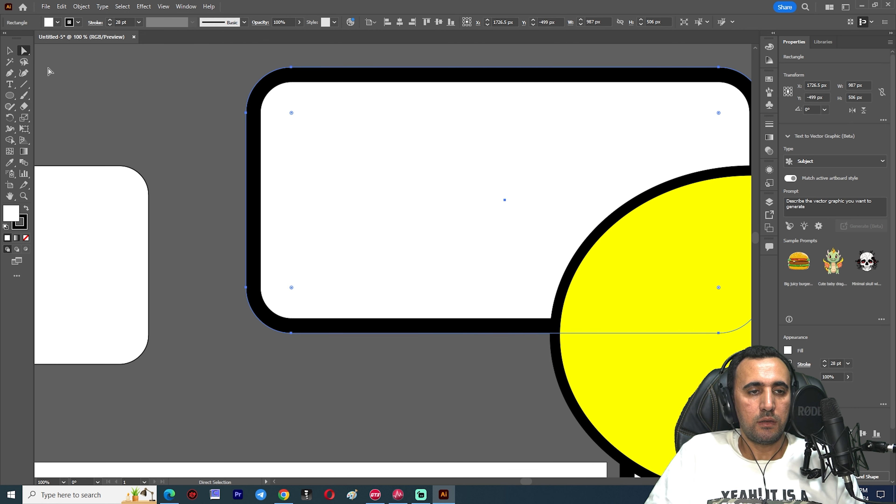
scroll(248, 84, up, 1)
drag(293, 102, 350, 142)
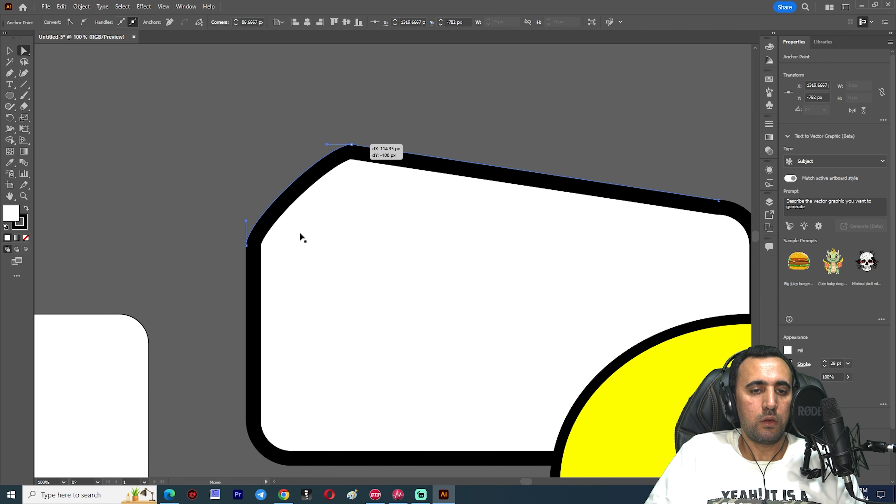
key(ctrl+z)
scroll(300, 232, down, 1)
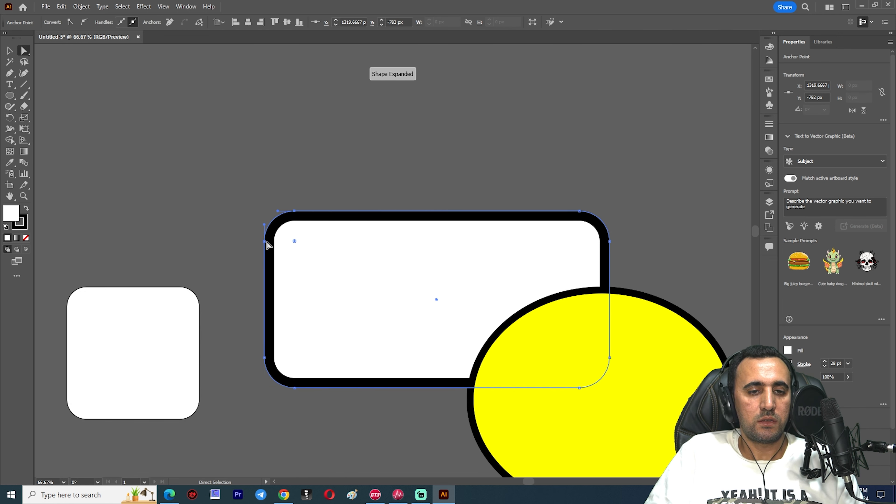
drag(267, 243, 240, 202)
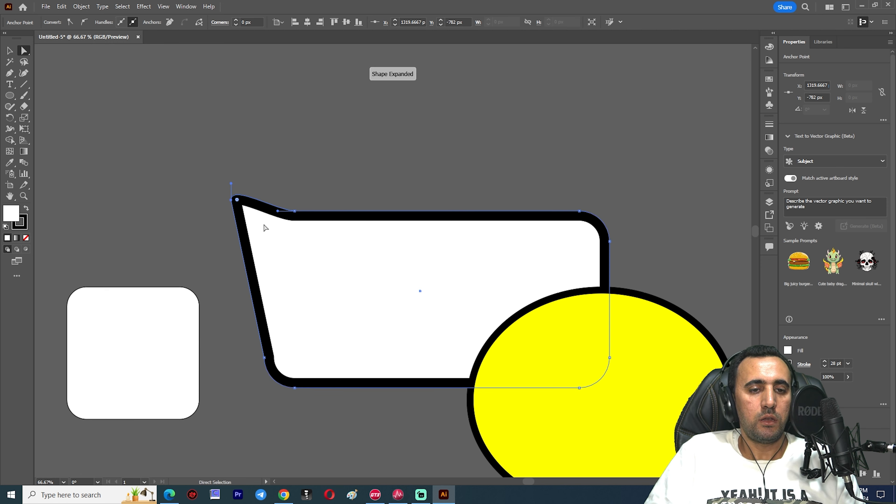
key(ctrl+z)
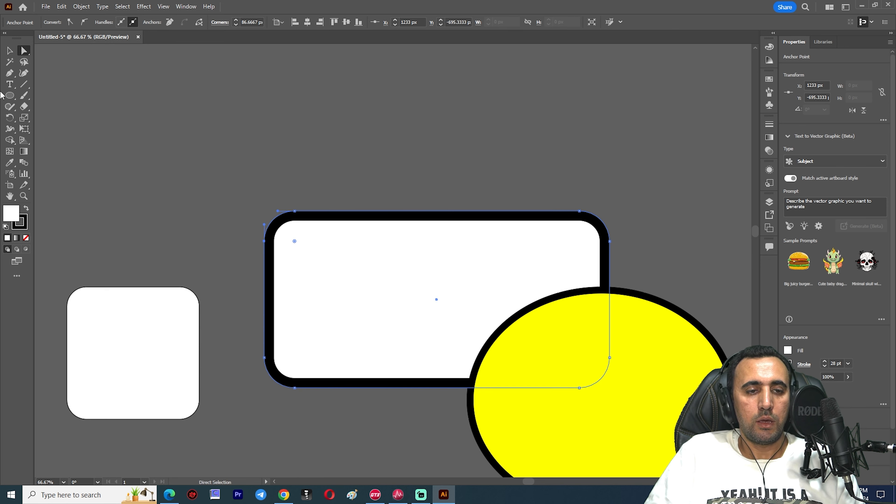
Draw a circle about 578 px in diameter above the thick-stroked rounded rectangle
click(8, 96)
scroll(460, 170, up, 5)
drag(368, 82, 169, 277)
scroll(241, 108, up, 2)
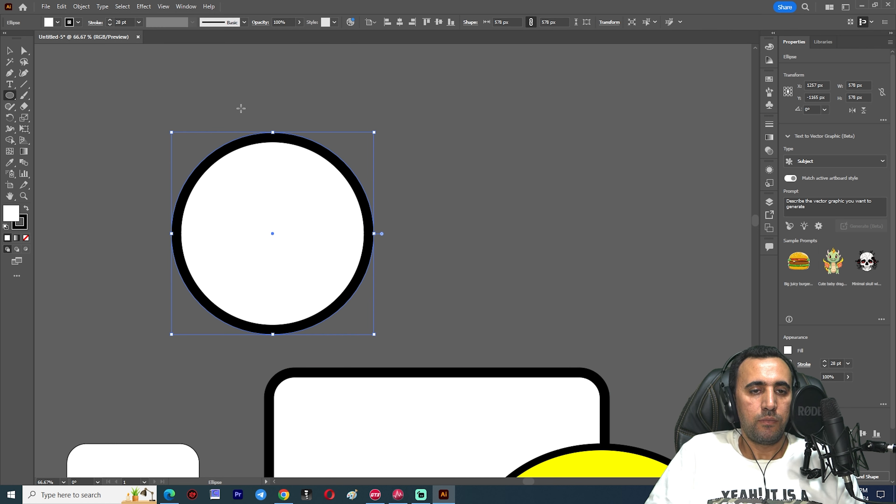
Reshape the circle with Direct Selection by tilting its top anchor point's right direction handle steeply upward
click(23, 51)
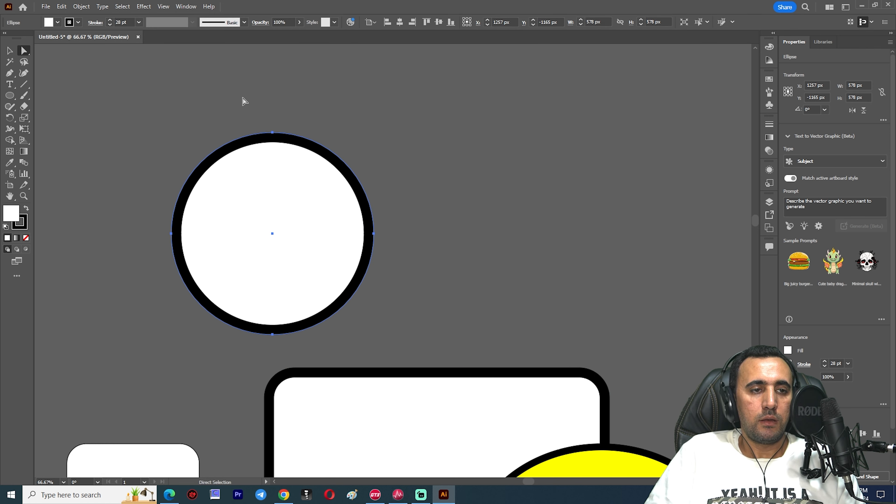
click(273, 133)
drag(329, 132, 315, 98)
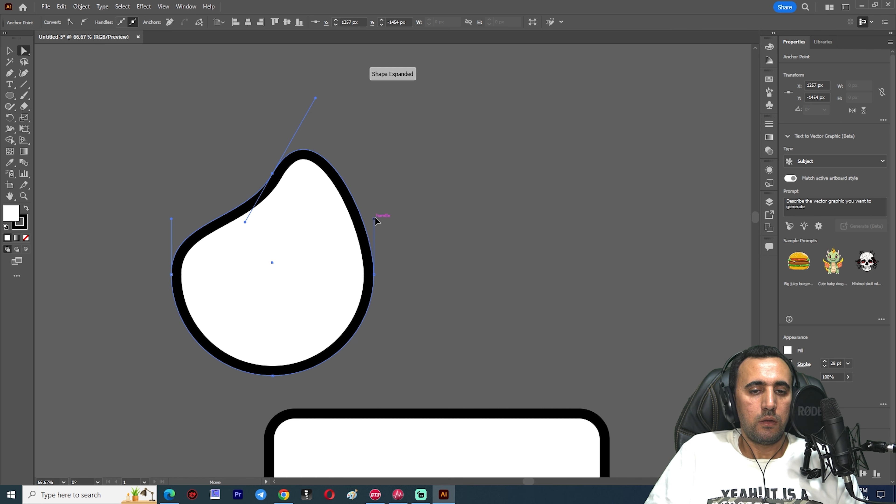
Reshape the circle into a teardrop, raising its top anchor point to Y -1854 px and tilting the right anchor's upper handle inward
drag(374, 219, 340, 192)
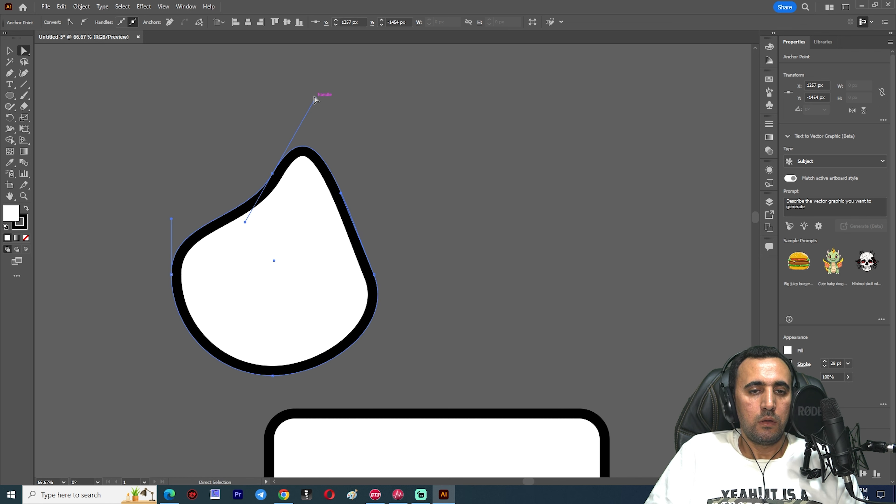
scroll(331, 89, up, 3)
drag(330, 68, 314, 143)
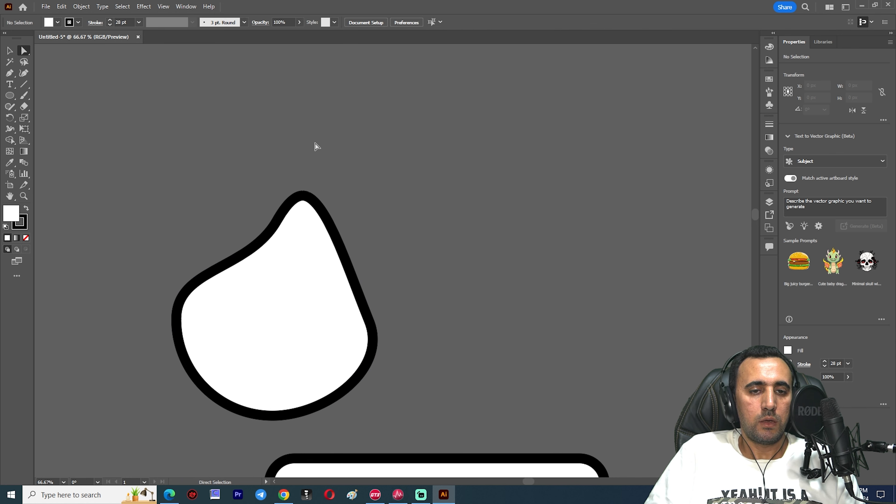
click(295, 222)
drag(274, 216, 254, 77)
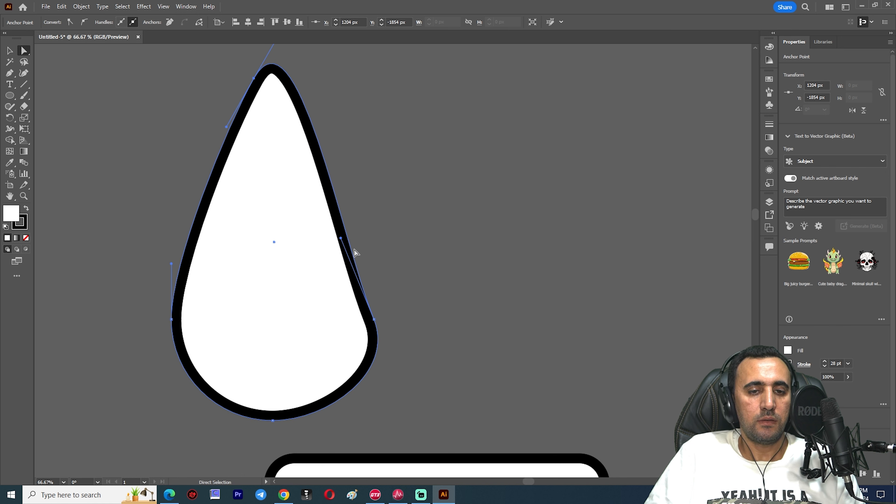
drag(341, 241, 294, 188)
scroll(363, 234, down, 2)
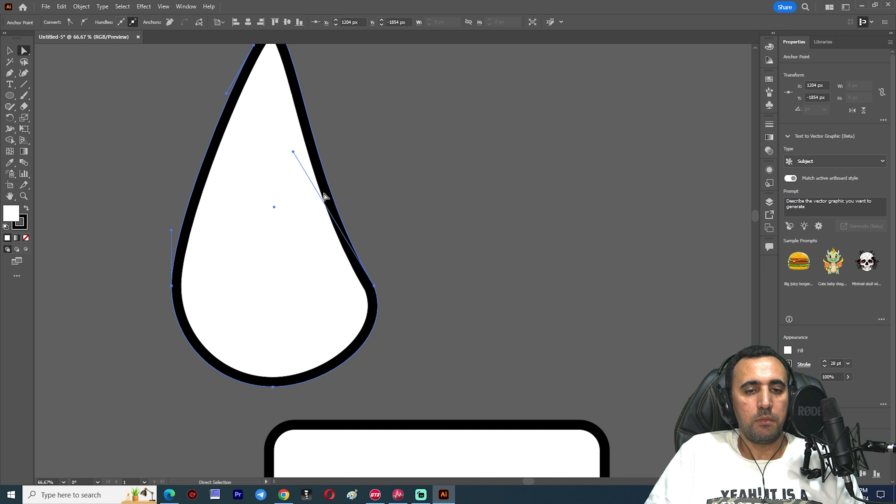
scroll(423, 270, up, 2)
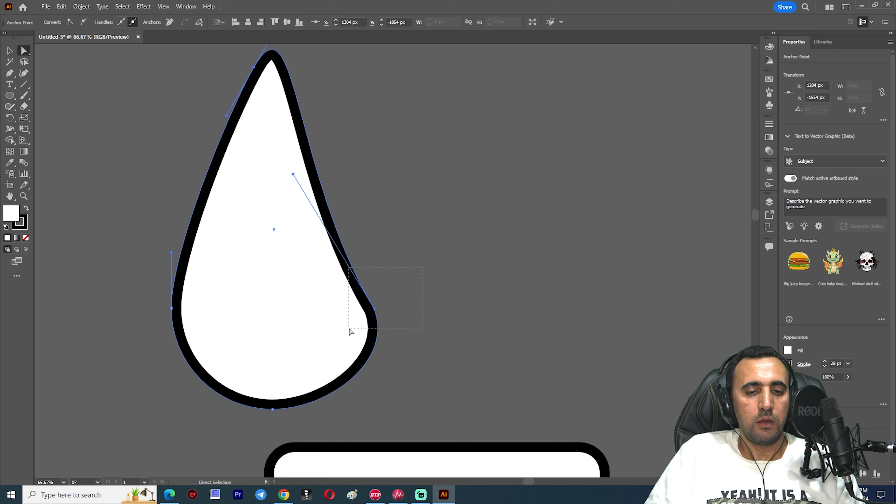
Try selecting and changing the teardrop's right and top anchor points with Direct Selection, and undo the last change
click(374, 307)
scroll(298, 58, up, 2)
drag(242, 113, 344, 154)
key(ctrl+z)
scroll(342, 184, down, 1)
scroll(346, 180, down, 3)
scroll(314, 222, up, 1)
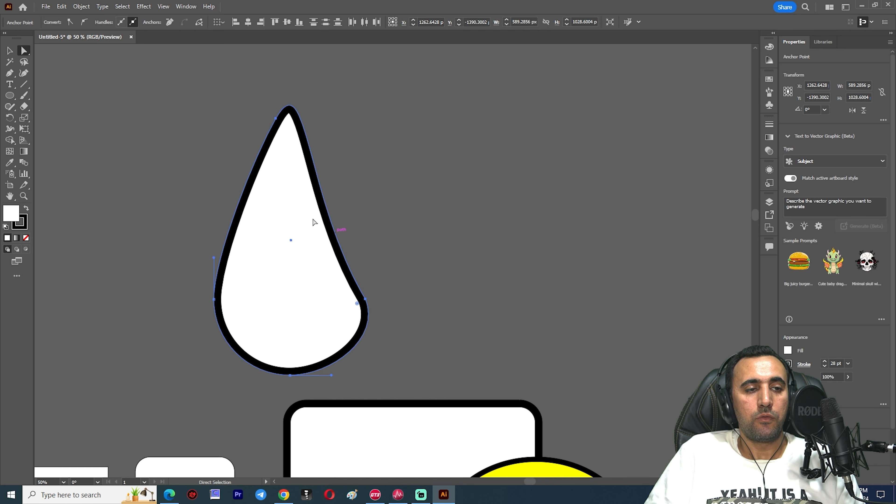
scroll(453, 230, down, 3)
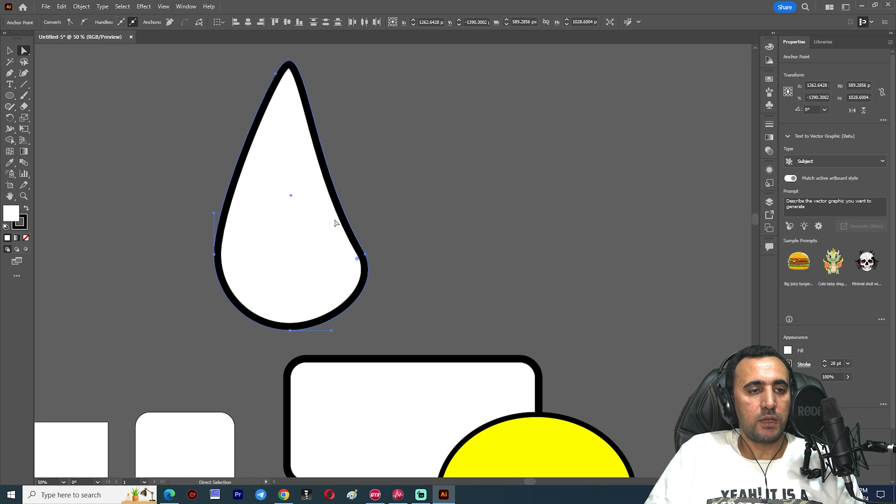
Lasso anchor points on the teardrop and on the thick-stroked rounded rectangle below it, and undo the last change
click(23, 62)
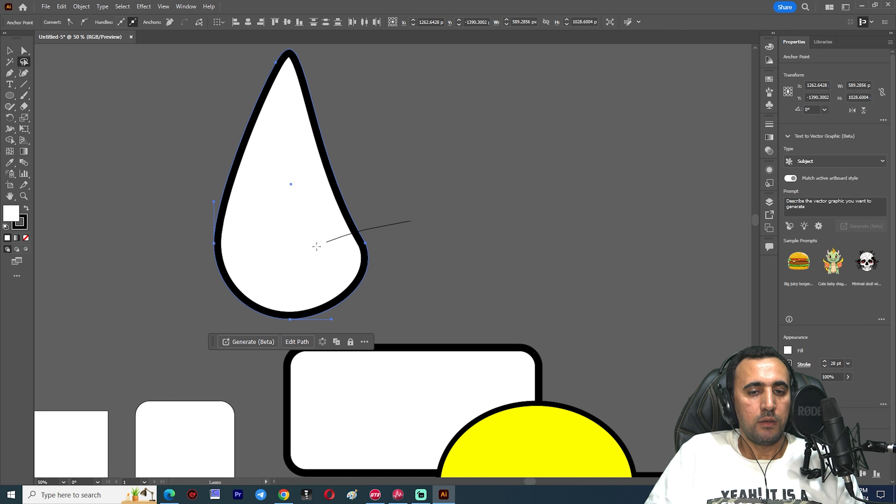
mouse_move(316, 246)
mouse_down()
mouse_move(444, 220)
mouse_move(421, 241)
mouse_up()
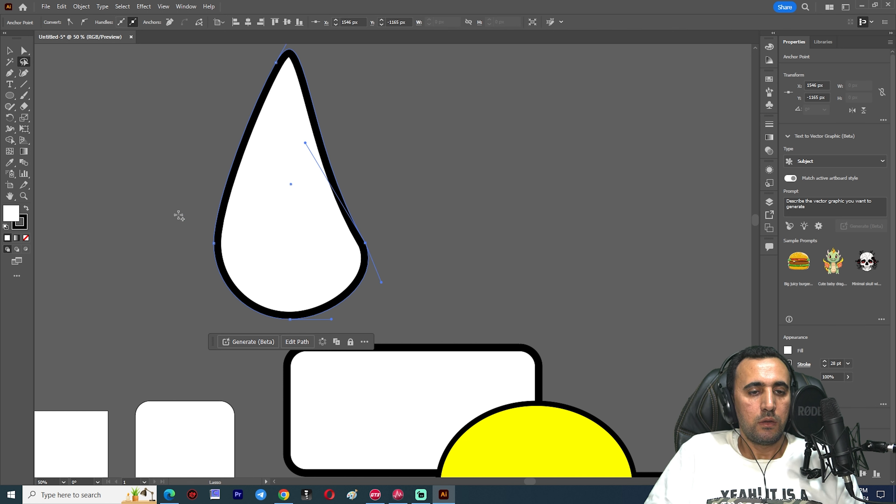
drag(183, 203, 184, 206)
mouse_move(246, 335)
mouse_down()
mouse_move(325, 309)
mouse_move(145, 325)
mouse_move(307, 291)
mouse_move(281, 276)
mouse_up()
click(24, 52)
key(ctrl+z)
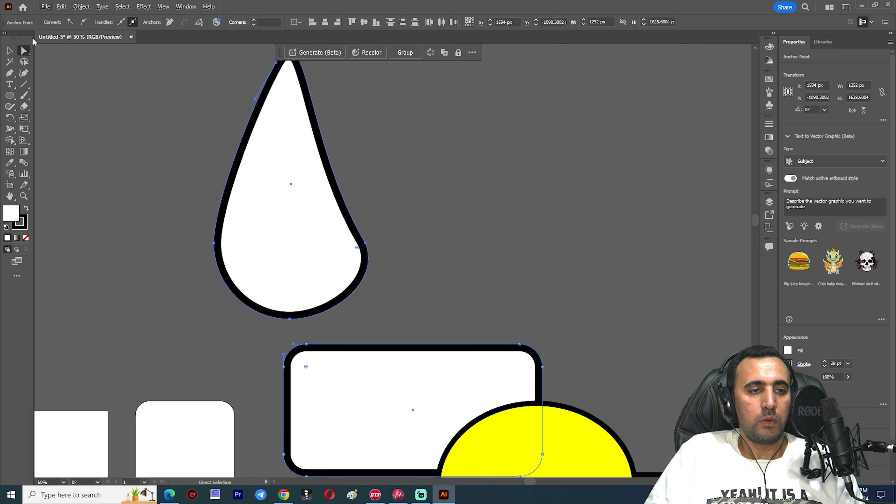
Lasso the rounded rectangle's upper-left corner points and try moving the teardrop's right anchor point up and inward with Direct Selection
click(24, 62)
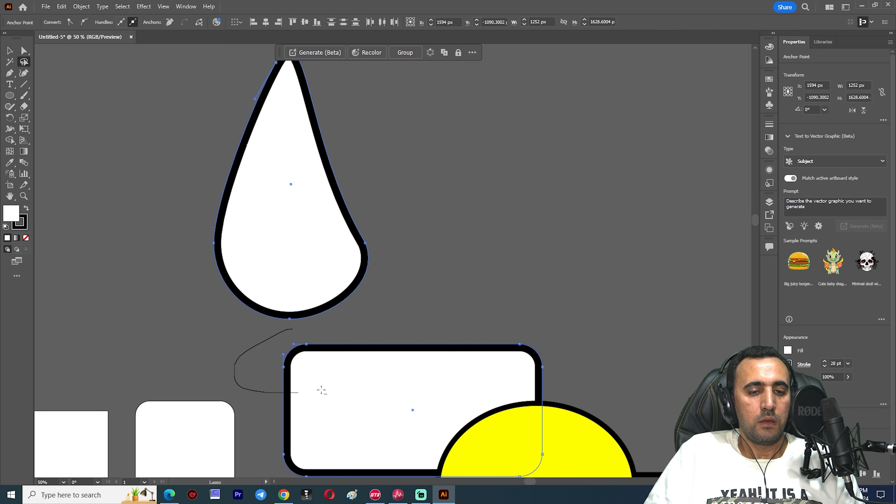
mouse_move(321, 390)
mouse_down()
mouse_move(273, 317)
mouse_move(360, 343)
mouse_up()
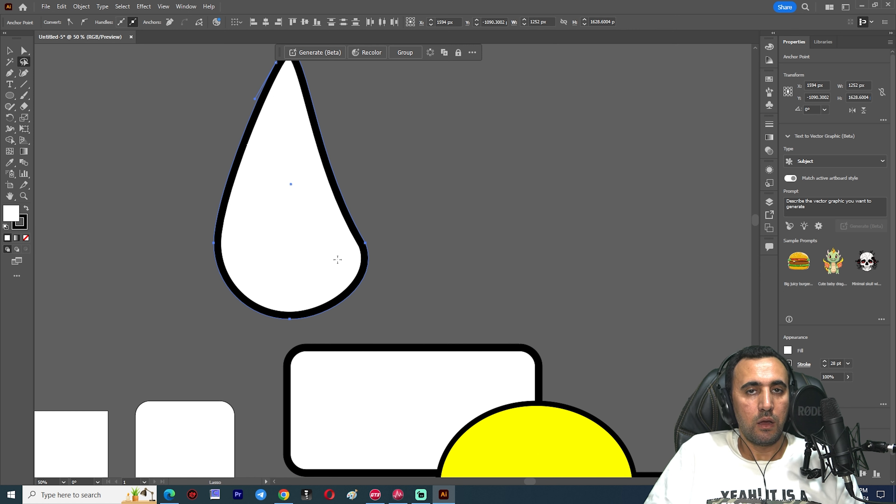
click(24, 50)
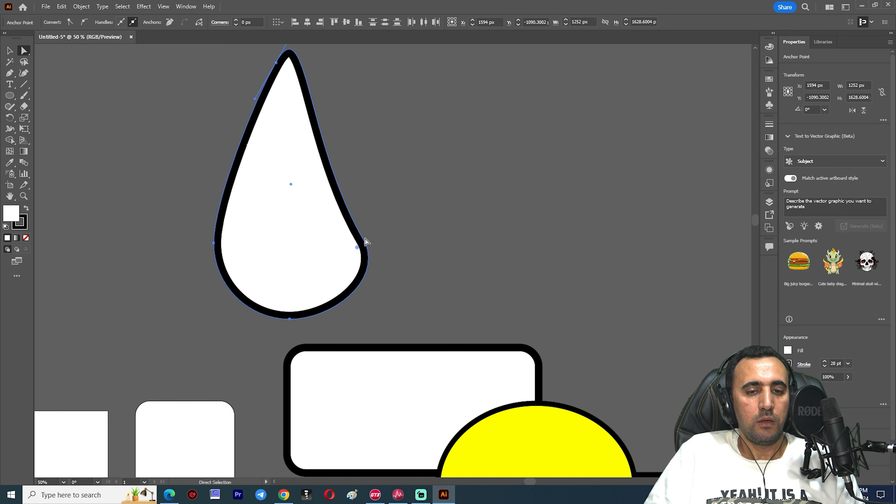
drag(366, 241, 332, 182)
scroll(378, 229, down, 1)
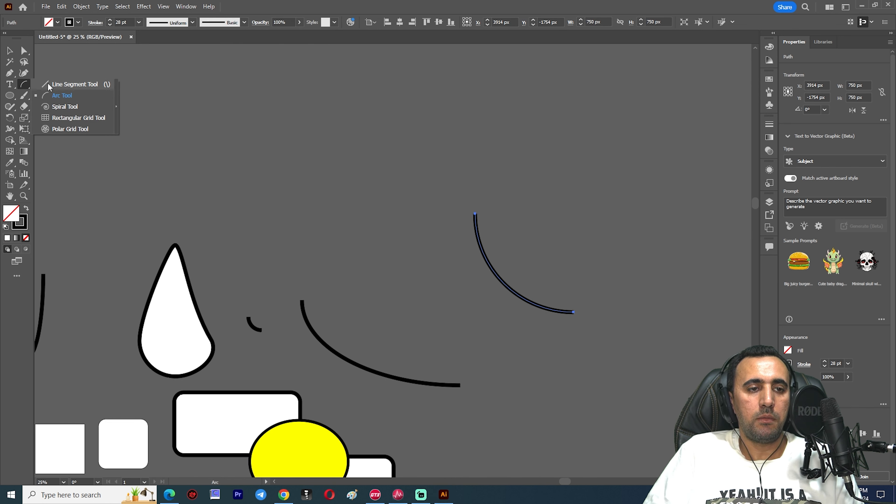
Draw a diagonal line about 409 px wide and 924 px high above the teardrop, and an arc crossing to its left
click(48, 84)
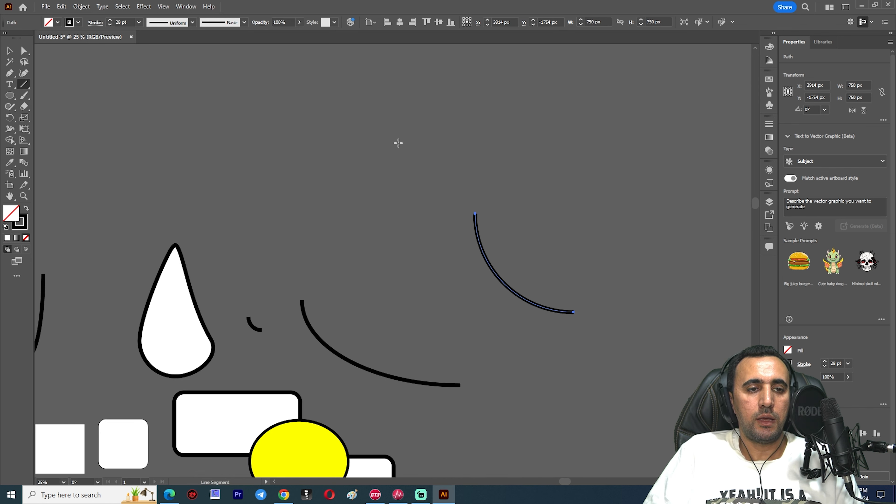
mouse_move(322, 98)
mouse_down()
mouse_move(409, 262)
mouse_move(436, 271)
mouse_move(337, 170)
mouse_move(376, 219)
mouse_up()
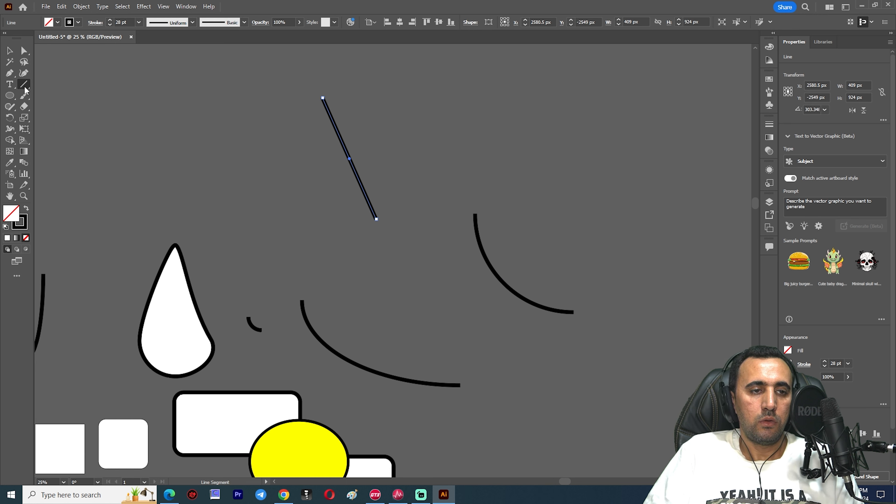
drag(25, 90, 61, 94)
drag(220, 113, 322, 240)
Draw a spiral about 993 by 1016 px to the upper right of the arcs and move its outer anchor points with Direct Selection
drag(25, 84, 57, 106)
drag(635, 89, 582, 148)
scroll(582, 148, up, 4)
click(24, 51)
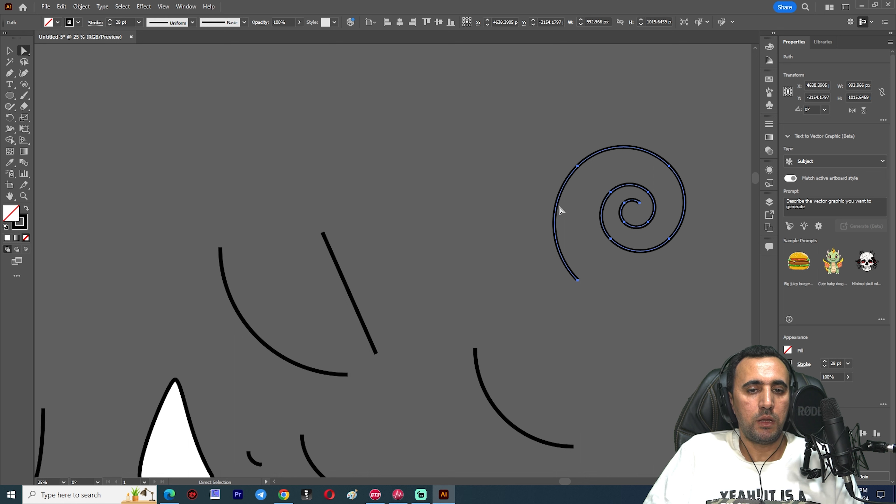
click(577, 280)
drag(578, 280, 457, 205)
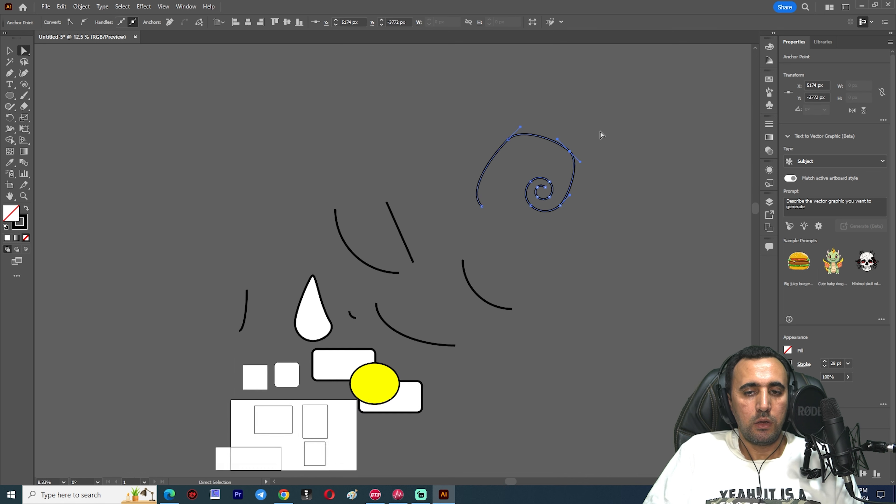
Select both thick-stroked rounded rectangles and the yellow ellipse, and move them together down-right to X 2866.5 px, Y 179.5 px
scroll(602, 139, up, 1)
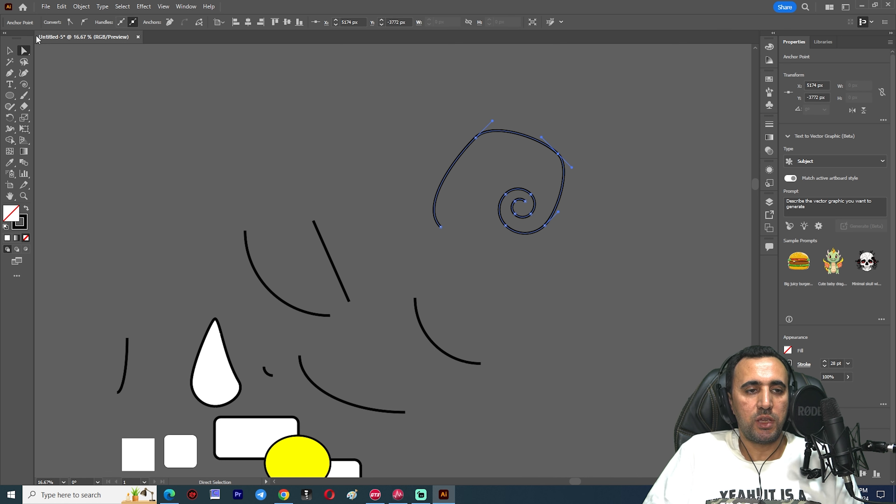
scroll(296, 190, down, 8)
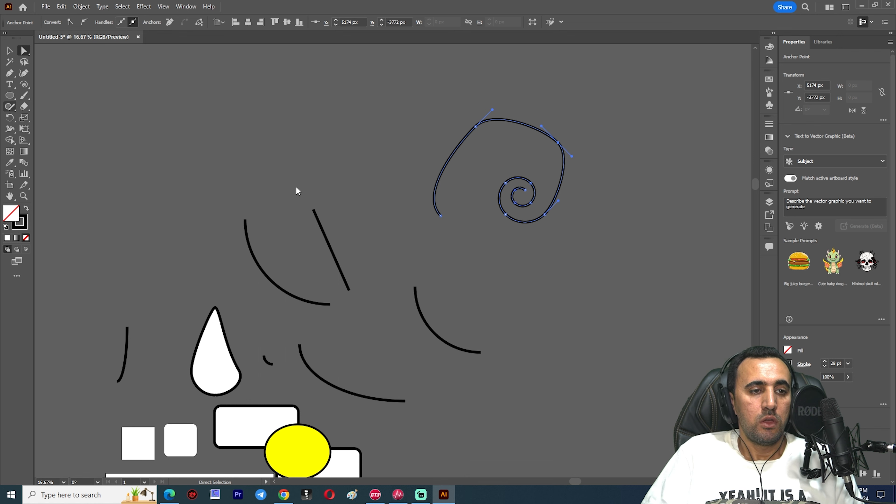
scroll(242, 206, up, 3)
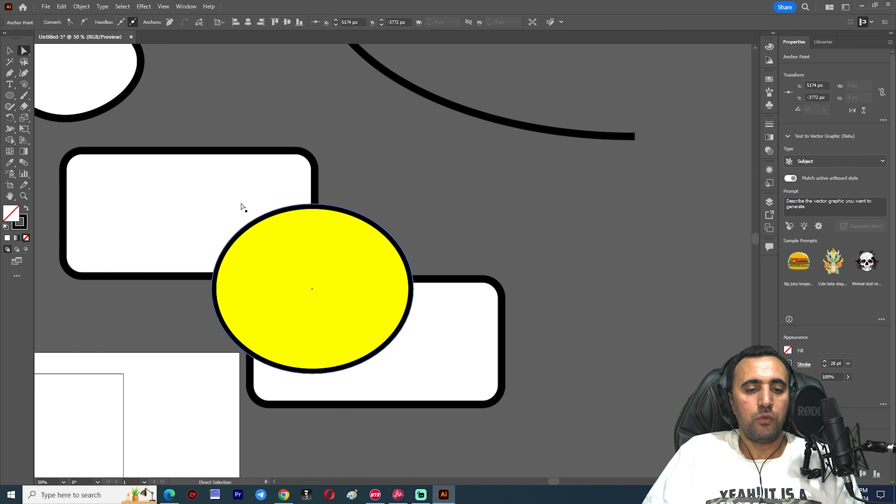
click(10, 51)
scroll(402, 259, down, 1)
drag(426, 200, 276, 314)
drag(376, 256, 491, 333)
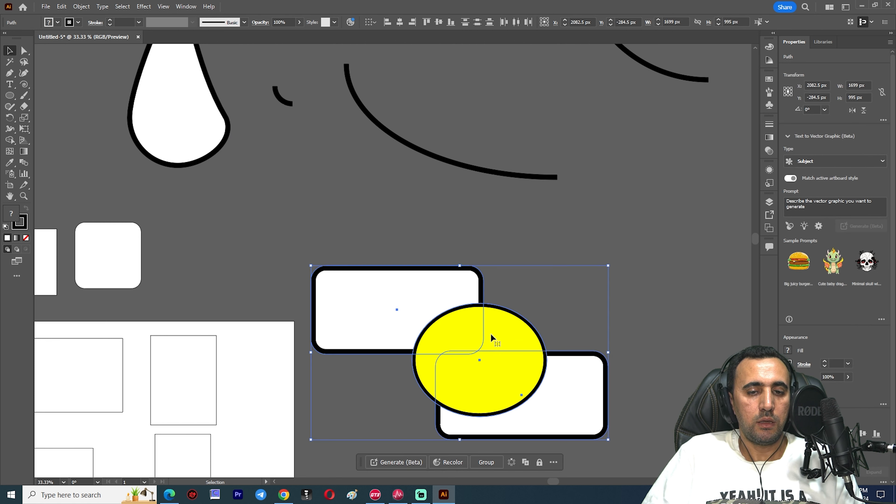
Deselect the shapes and paint two looping freehand strokes above them with the Paintbrush tool
scroll(578, 218, down, 3)
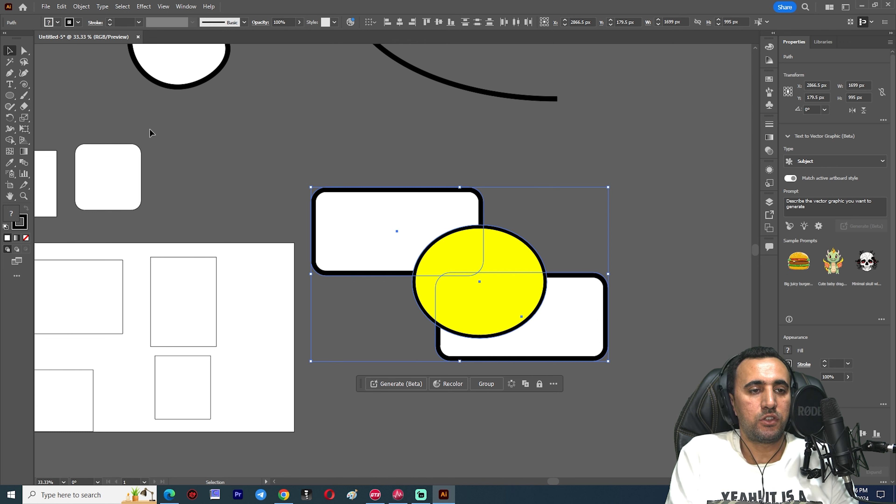
scroll(89, 117, down, 1)
click(23, 96)
scroll(575, 194, up, 3)
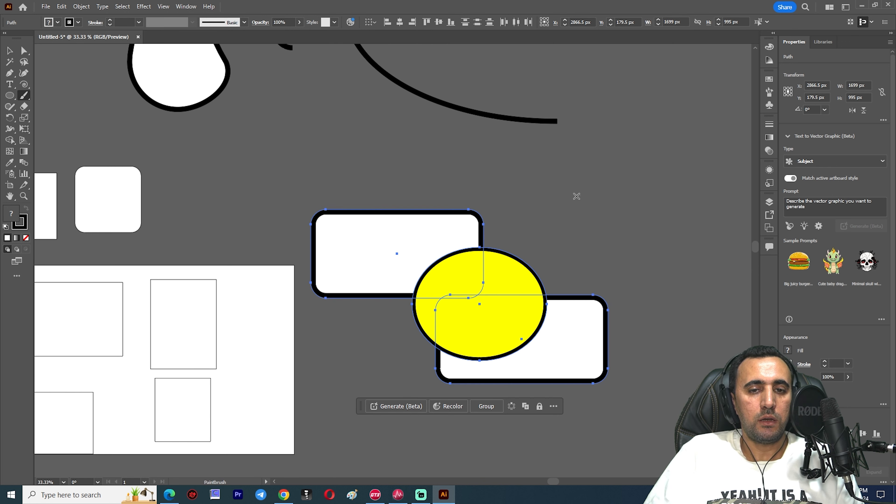
click(5, 55)
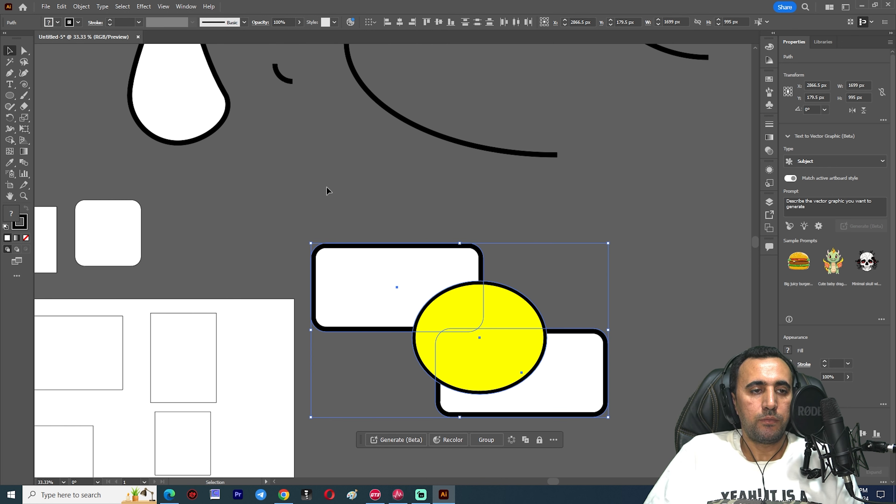
click(328, 190)
click(21, 100)
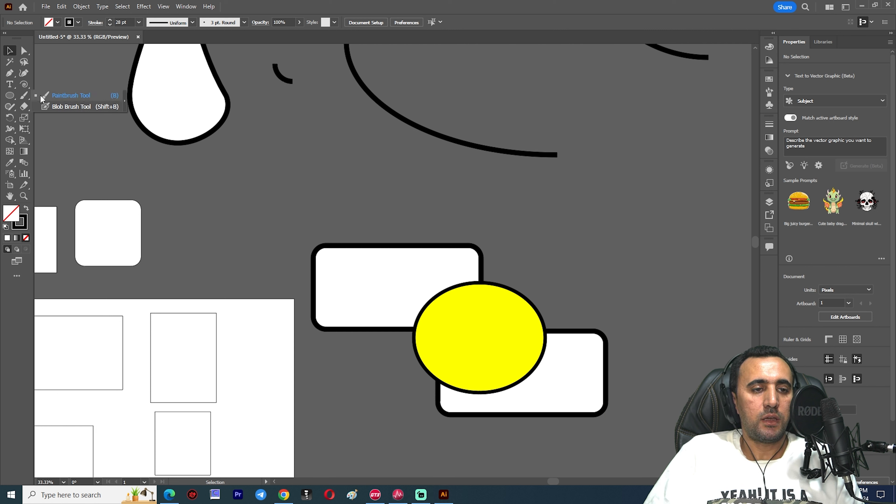
click(66, 96)
mouse_move(551, 189)
mouse_down()
mouse_move(645, 255)
mouse_move(685, 230)
mouse_move(684, 189)
mouse_move(627, 149)
mouse_up()
mouse_move(403, 152)
mouse_down()
mouse_move(311, 182)
mouse_move(427, 204)
mouse_move(563, 206)
mouse_up()
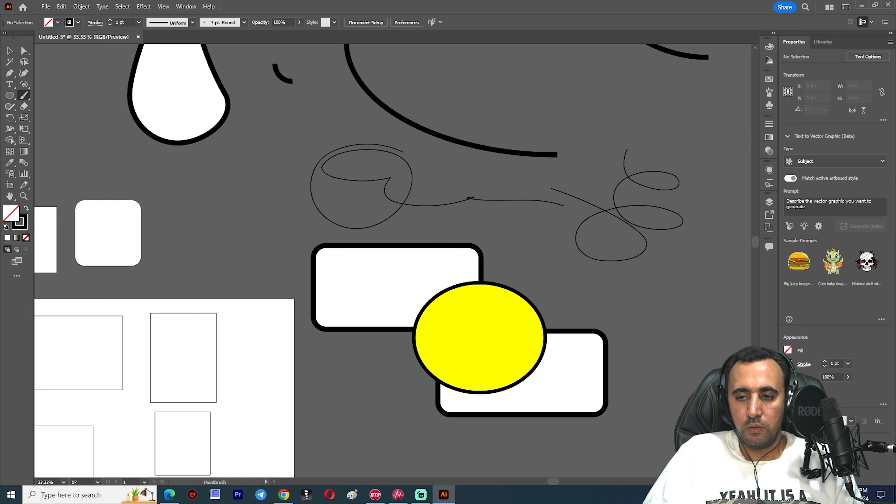
Choose the 5 pt. Flat calligraphic brush and set its angle to 55°, roundness to 26% and size to 45 pt
click(203, 22)
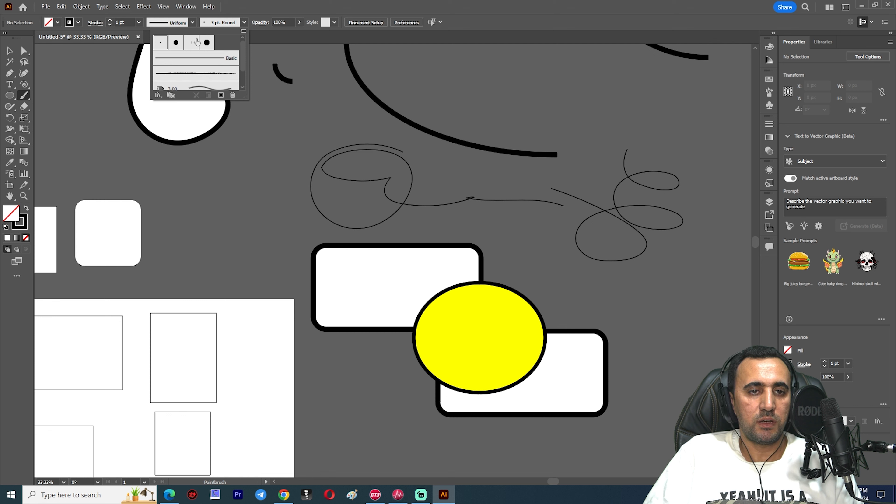
click(187, 43)
double_click(189, 46)
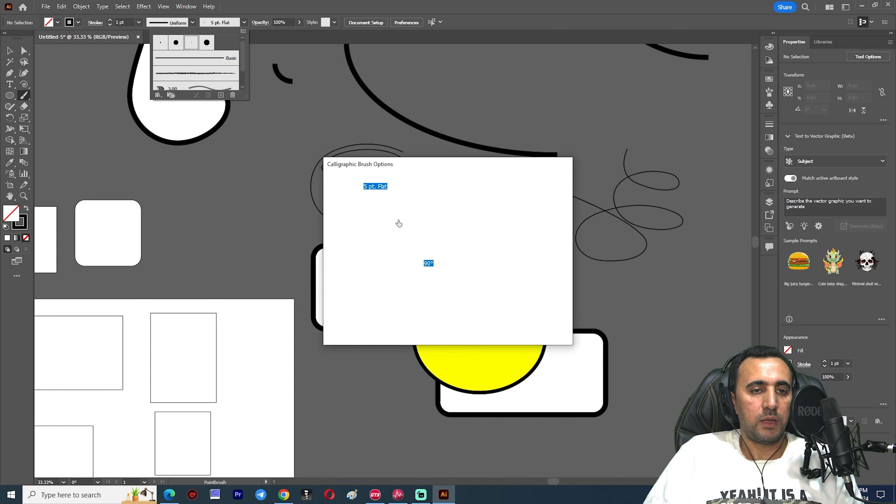
mouse_move(403, 269)
mouse_down()
mouse_move(391, 267)
mouse_move(378, 288)
mouse_move(399, 266)
mouse_up()
drag(364, 304, 381, 304)
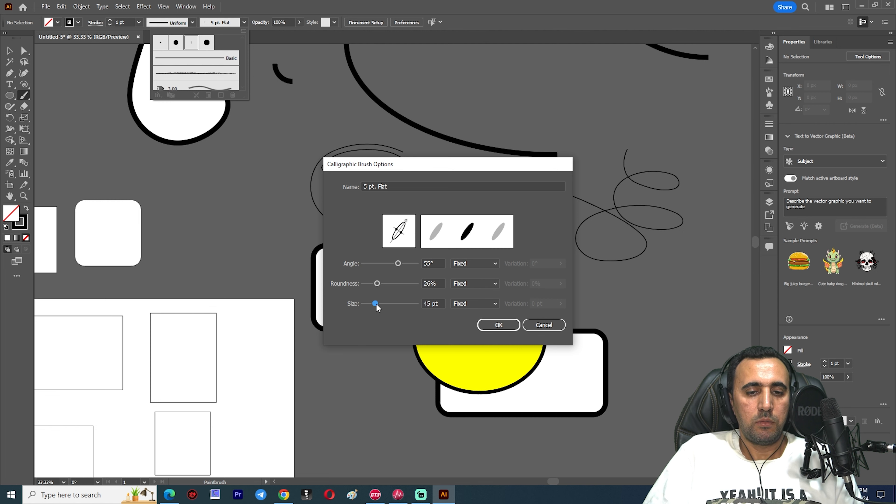
click(486, 326)
Paint several curved calligraphic strokes below the yellow ellipse and rounded rectangles with the 5 pt. Flat brush
scroll(498, 251, down, 10)
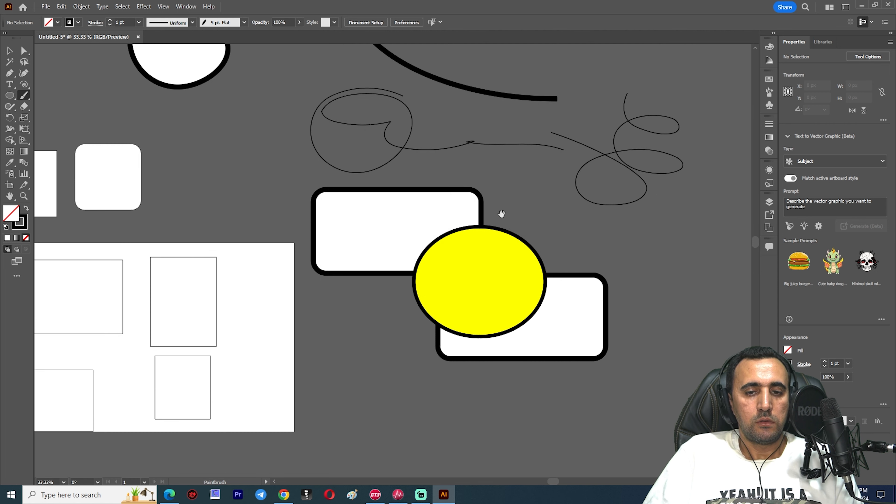
mouse_move(427, 246)
mouse_down()
mouse_move(463, 284)
mouse_move(459, 318)
mouse_up()
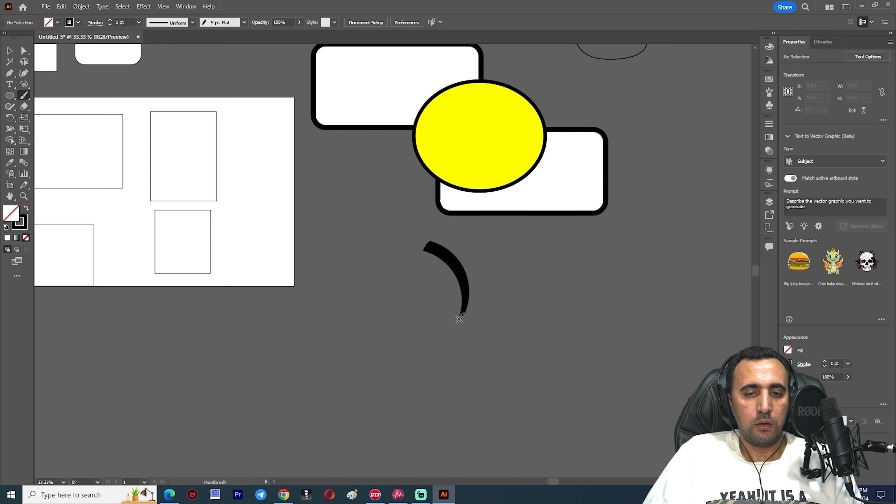
mouse_move(430, 268)
mouse_down()
mouse_move(408, 292)
mouse_move(508, 313)
mouse_up()
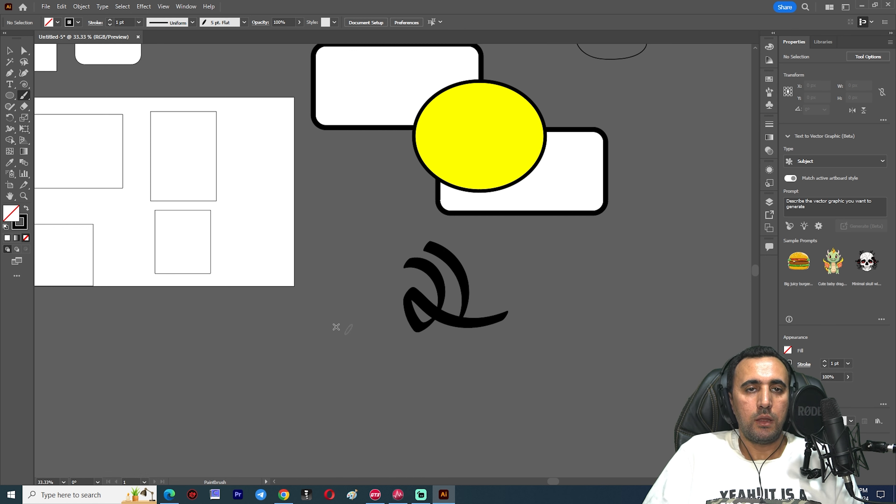
Erase several small gaps along the long thick arc above the looping freehand strokes with the 10 pt Eraser
scroll(394, 320, up, 2)
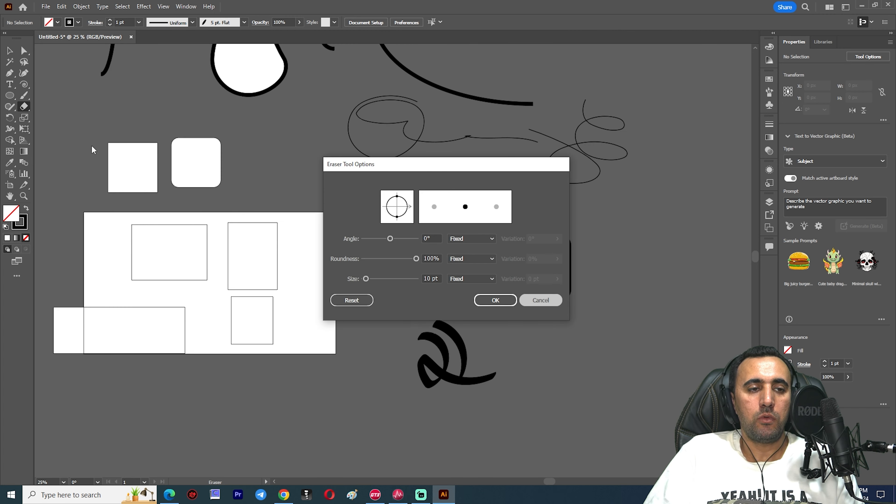
click(530, 290)
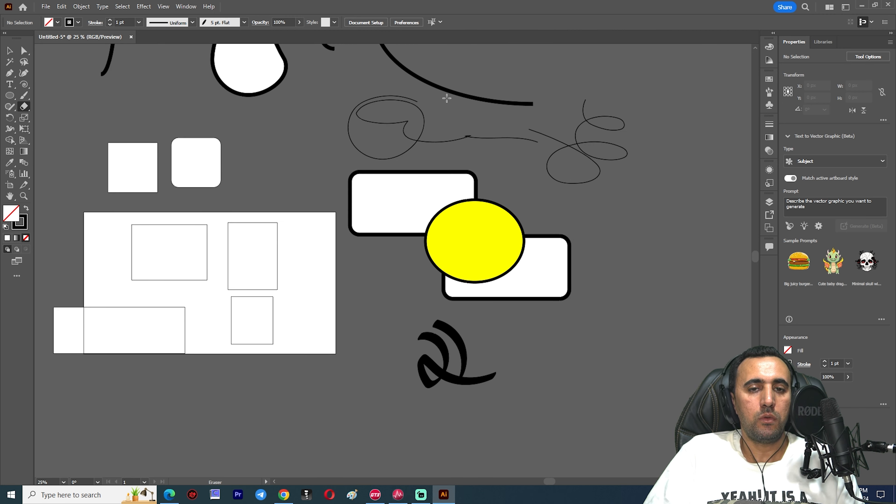
mouse_move(446, 99)
mouse_down()
mouse_move(517, 58)
mouse_move(512, 83)
mouse_move(556, 83)
mouse_up()
scroll(510, 159, up, 1)
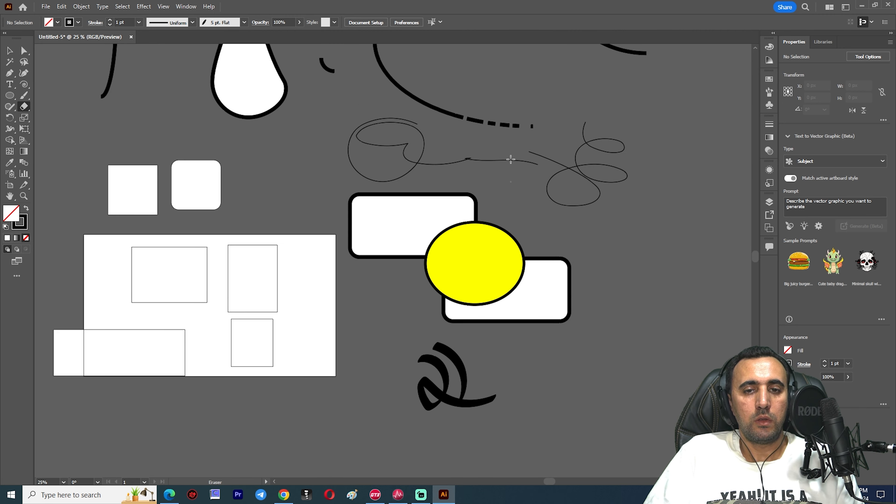
scroll(511, 159, up, 4)
drag(451, 216, 459, 185)
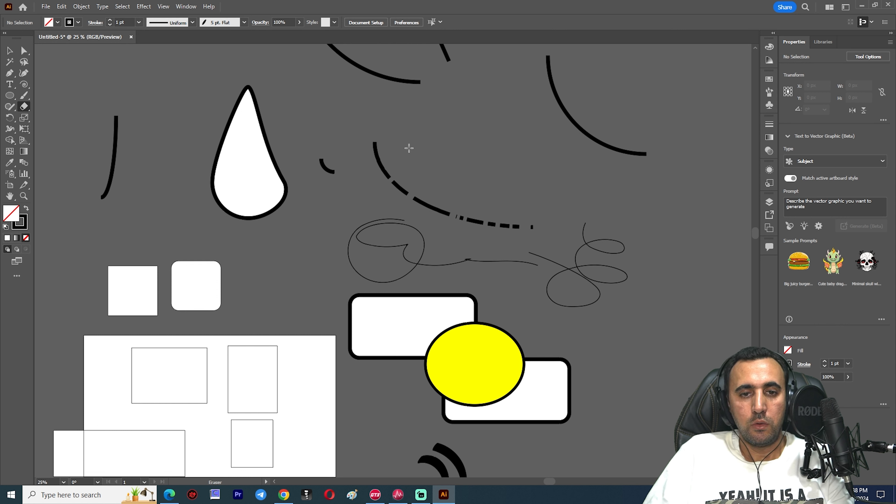
With a much larger eraser, erase the arc's left end, parts of the teardrop, the rounded square, the square's right side and the looping stroke's edge
drag(383, 143, 401, 186)
drag(292, 188, 411, 156)
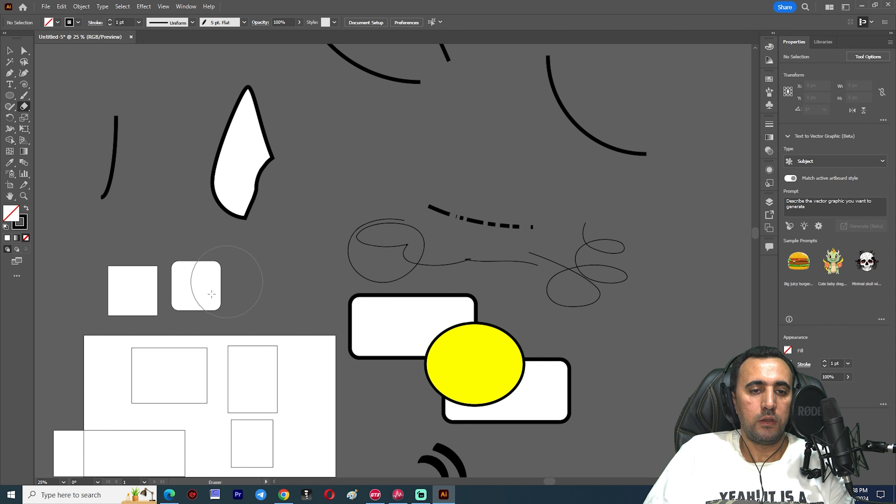
mouse_move(211, 294)
mouse_down()
mouse_move(259, 247)
mouse_move(262, 230)
mouse_up()
drag(165, 279, 352, 259)
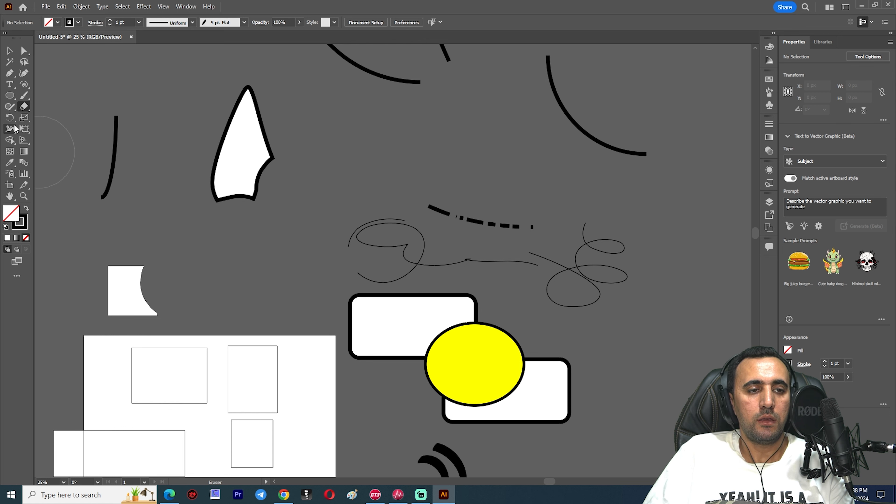
Select the upper thick-stroked rounded rectangle and try rotating it about its centre with the Rotate tool
scroll(124, 211, up, 1)
click(10, 50)
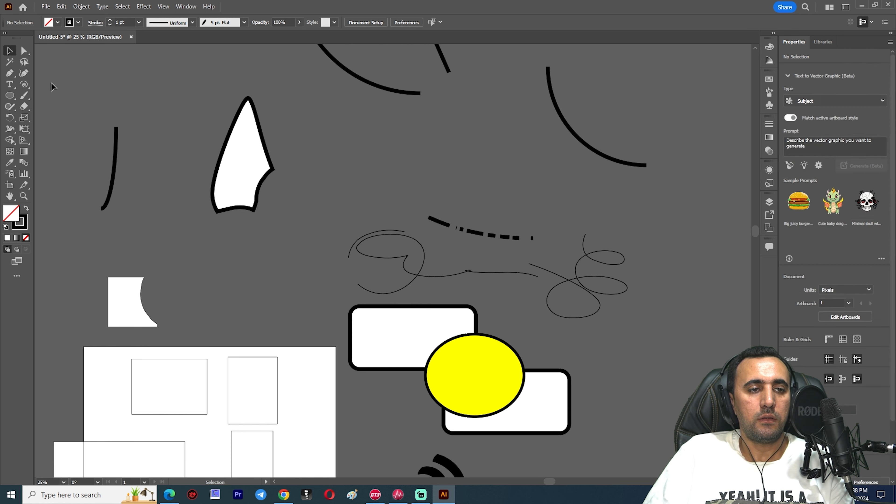
click(411, 332)
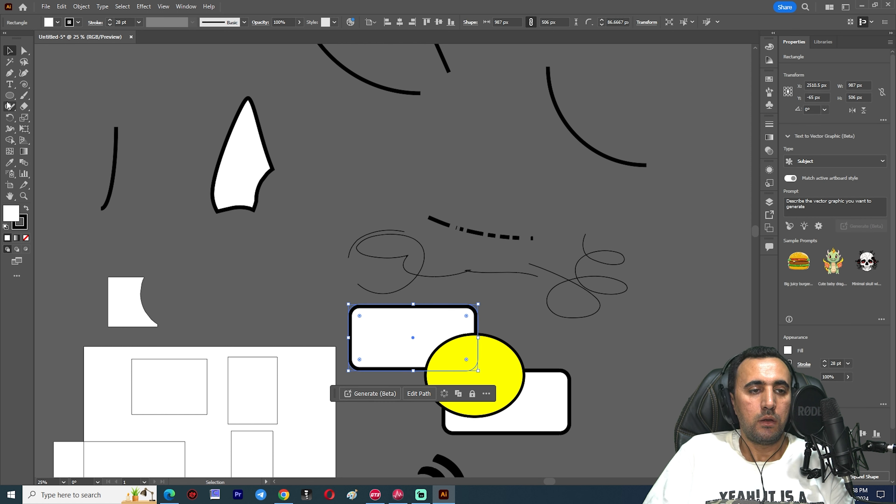
click(9, 118)
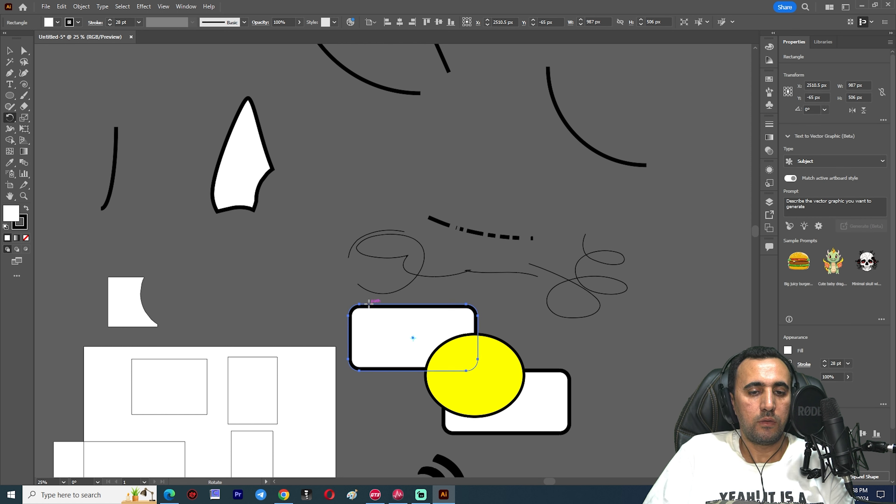
drag(361, 303, 426, 349)
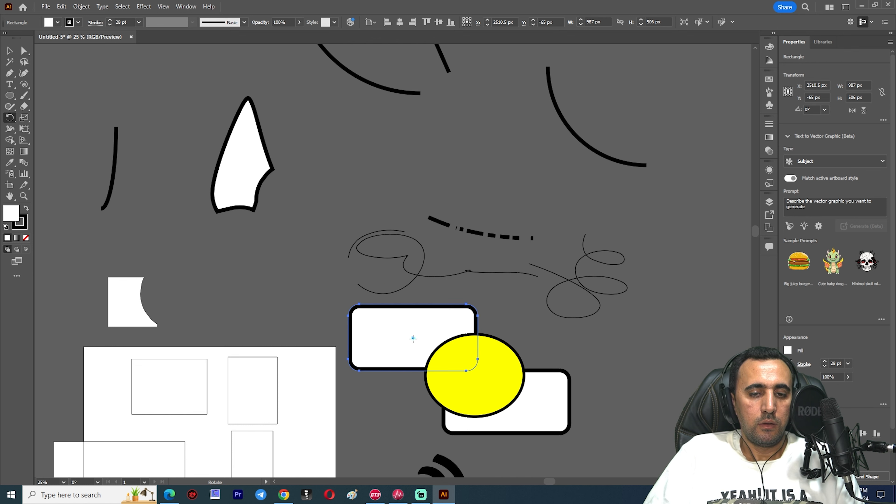
Try resizing the selected upper rounded rectangle with the Scale tool
key(ctrl+=)
key(s)
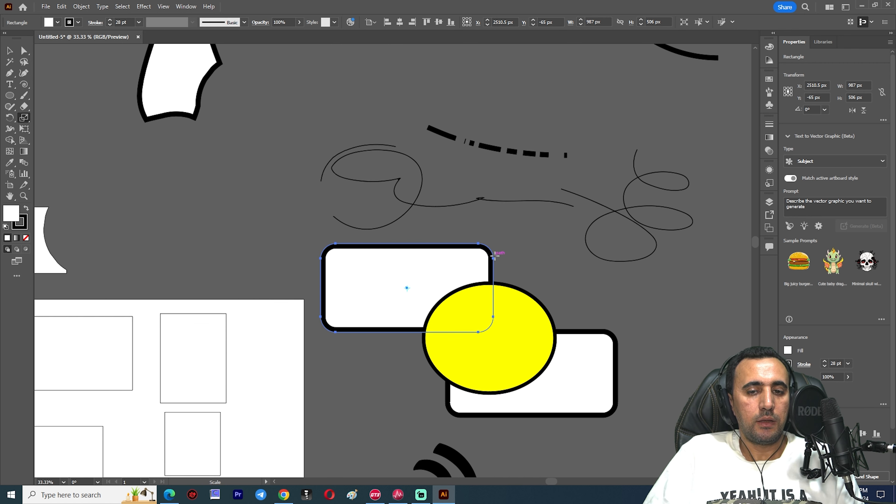
mouse_move(448, 281)
mouse_down()
mouse_move(455, 251)
mouse_move(460, 274)
mouse_move(432, 272)
mouse_move(487, 267)
mouse_move(498, 290)
mouse_move(478, 276)
mouse_move(475, 201)
mouse_move(443, 261)
mouse_move(441, 279)
mouse_move(452, 274)
mouse_up()
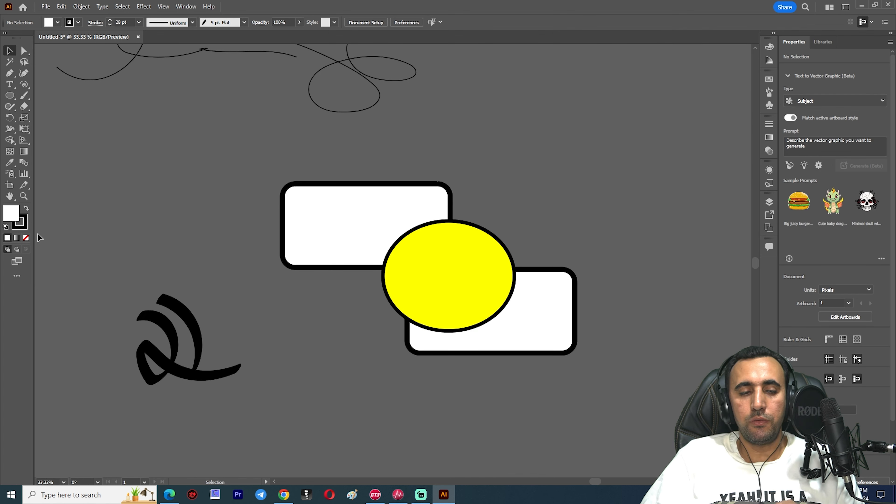
Select both rounded rectangles and the yellow ellipse, try merging them with Shape Builder, and undo the merges
click(434, 219)
shift+click(491, 267)
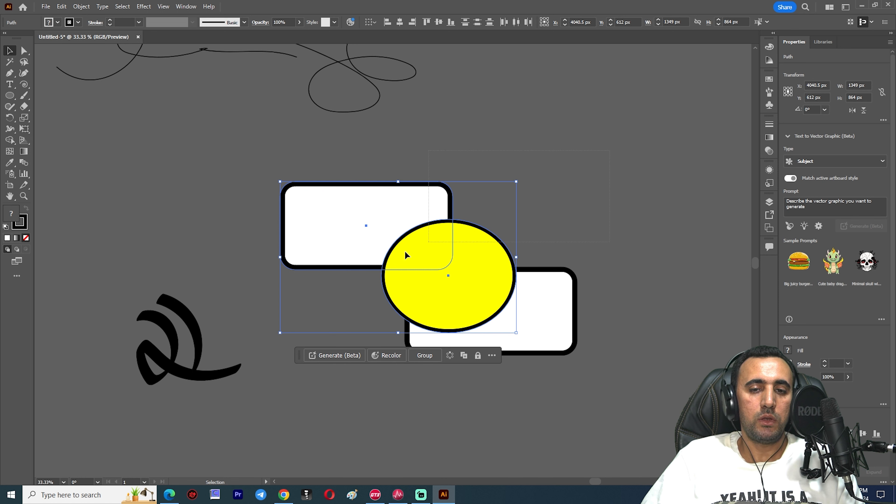
shift+click(546, 307)
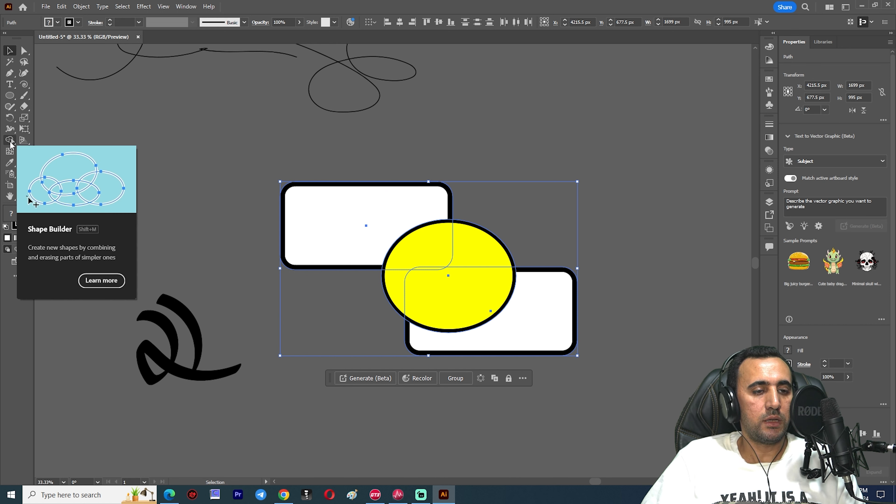
click(10, 141)
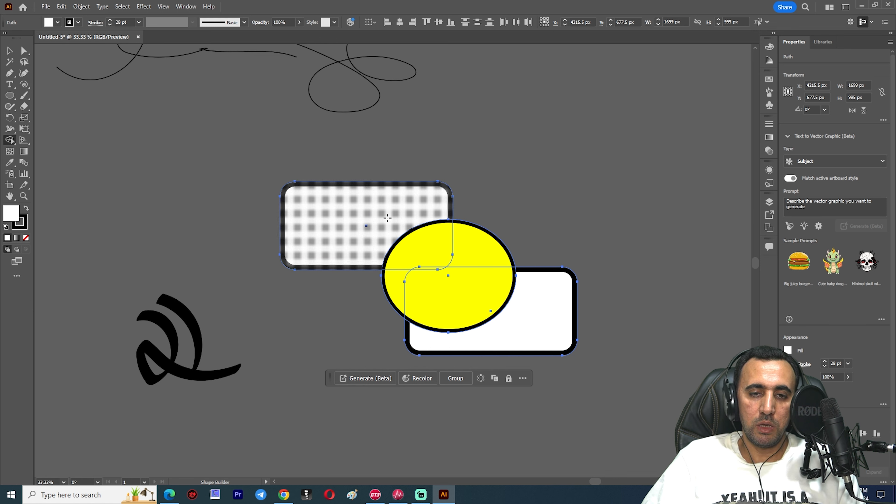
drag(381, 218, 416, 243)
drag(411, 250, 458, 286)
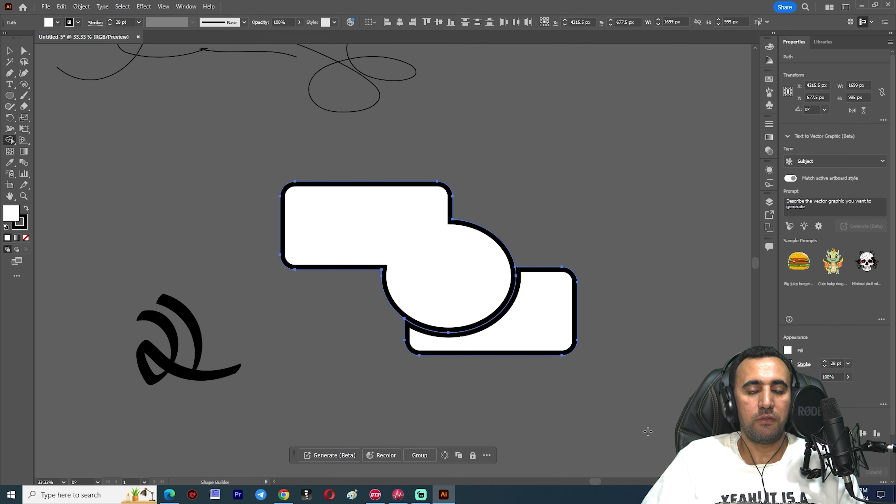
drag(526, 316, 434, 289)
key(ctrl+z)
key(ctrl+z)
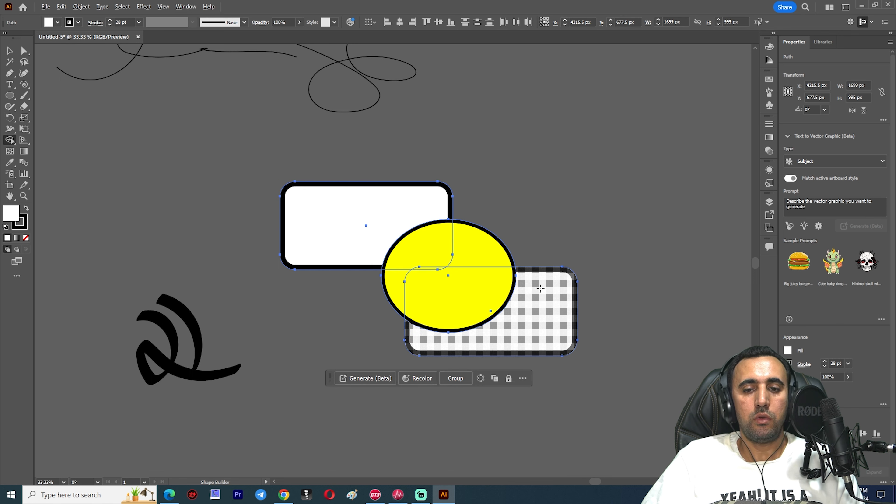
Try removing the lower rectangle with its ellipse overlap and the upper rectangle's exposed area with Shape Builder, and undo the removals
drag(538, 315, 482, 294)
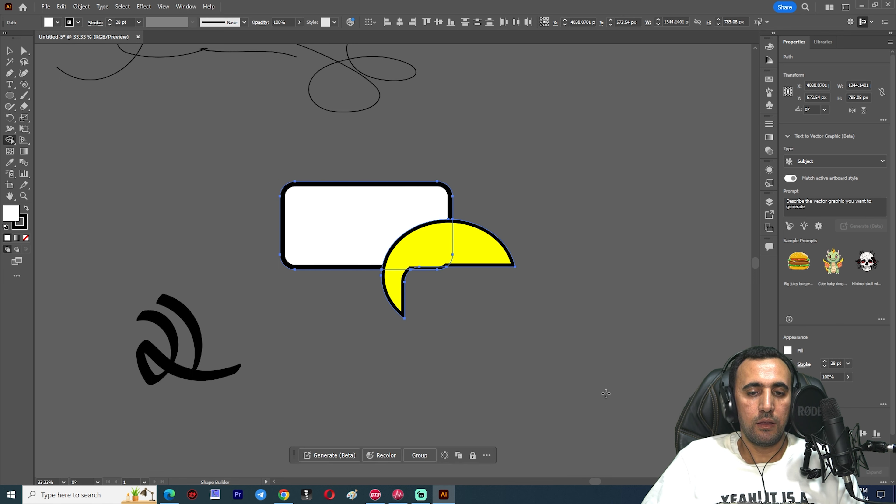
drag(346, 157, 397, 217)
key(ctrl+z)
key(ctrl+z)
key(ctrl+z)
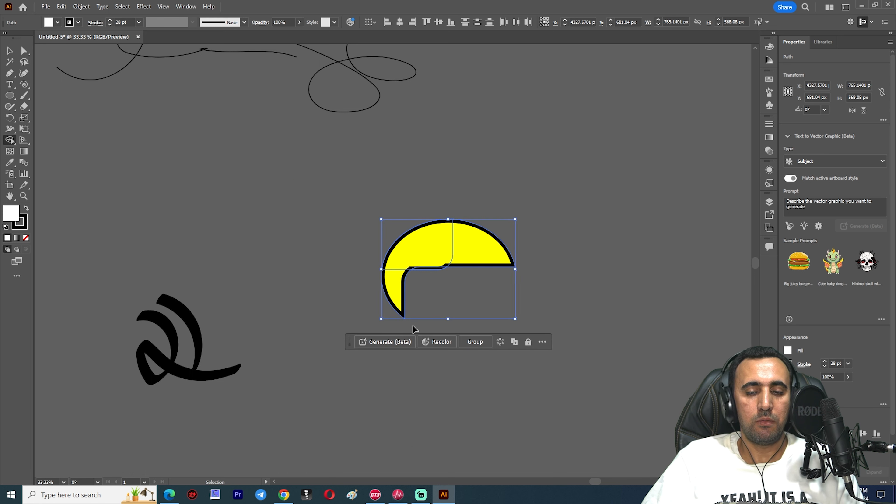
Remove the ellipse areas outside both rectangles with Shape Builder, try removing the upper rectangle too, and undo that last removal
alt+click(484, 252)
drag(364, 304, 390, 287)
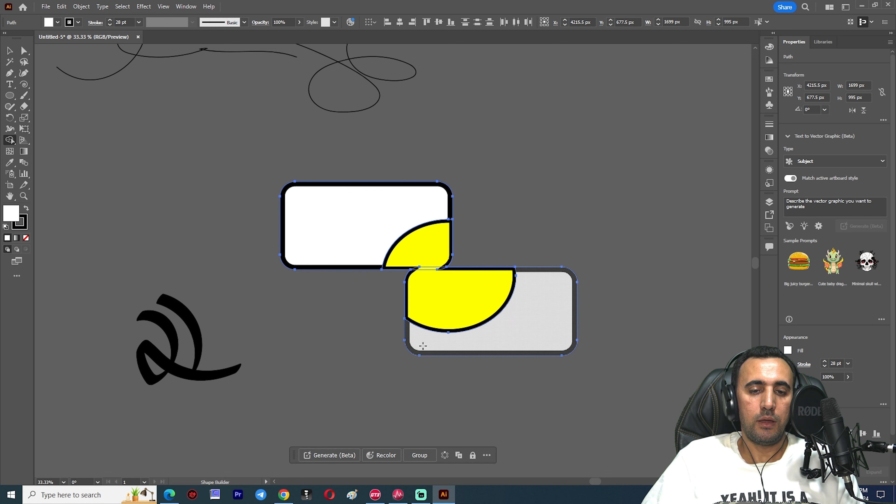
scroll(471, 270, up, 2)
scroll(505, 276, down, 1)
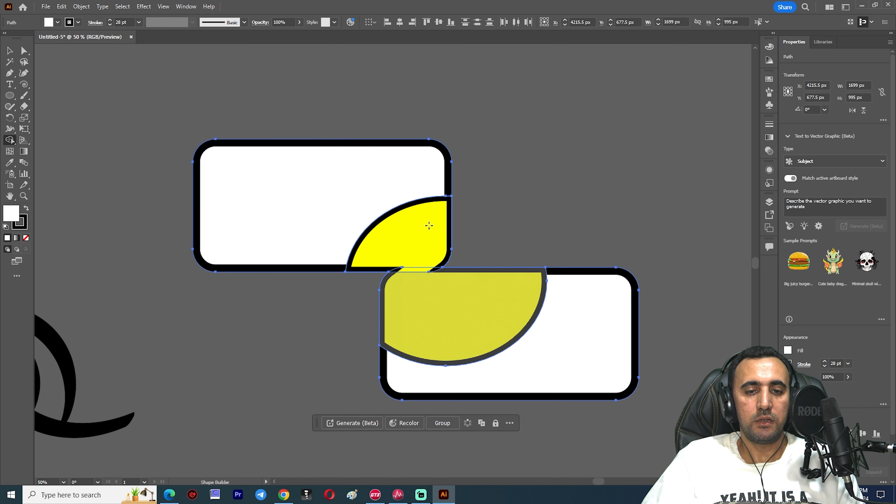
drag(387, 213, 391, 216)
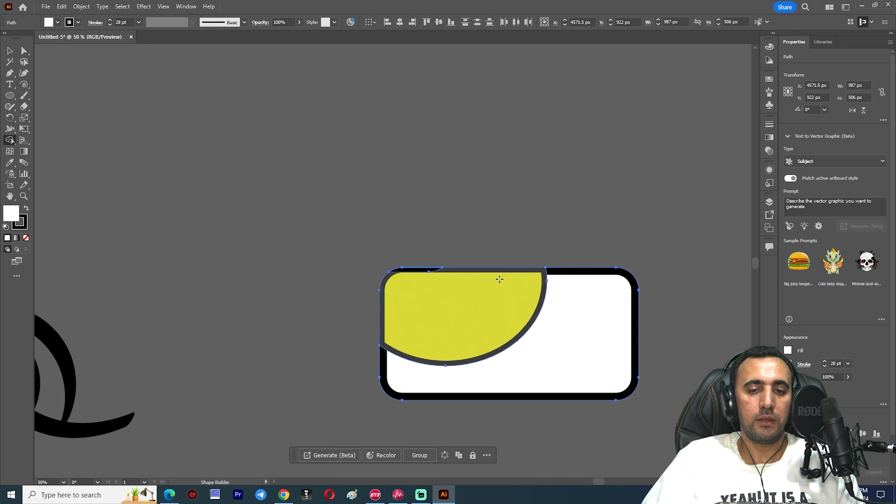
key(ctrl+z)
Merge each yellow segment into its own rounded rectangle with Shape Builder, and undo back to the original three overlapping shapes
drag(345, 187, 406, 241)
drag(570, 350, 474, 312)
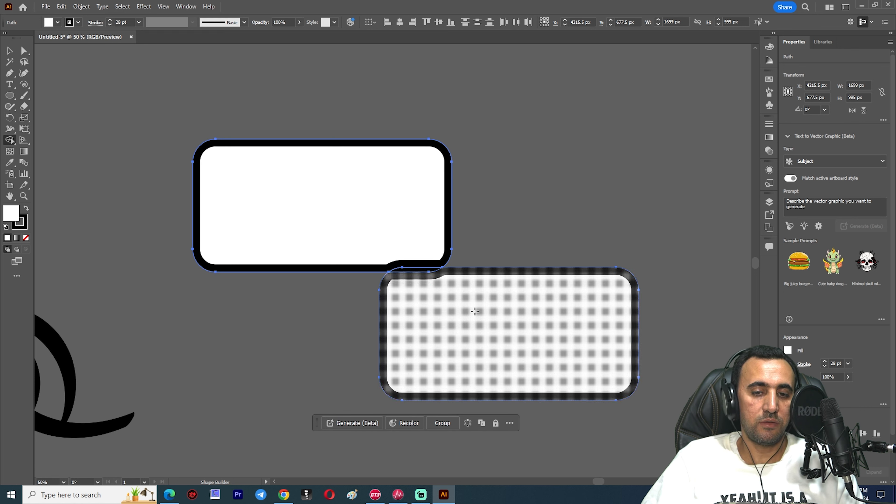
scroll(356, 208, down, 2)
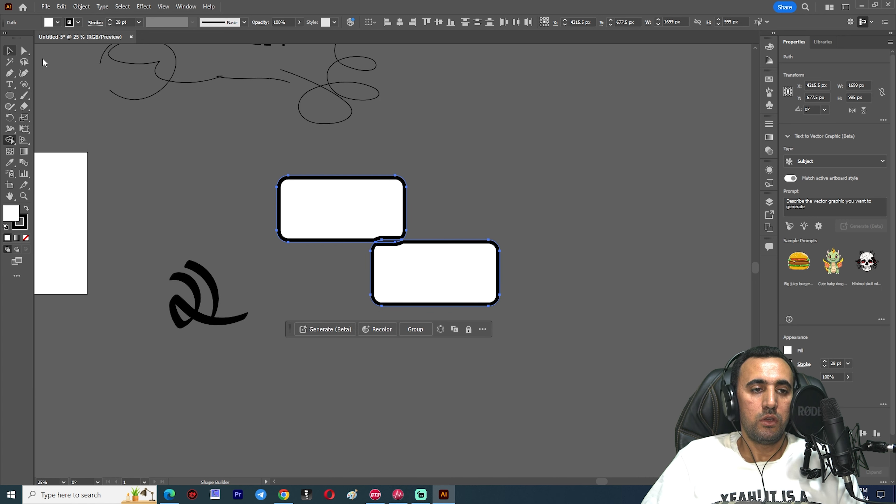
key(ctrl+z)
key(ctrl+z)
key(ctrl+z)
Deselect the shapes and draw two overlapping ellipses below the lower rounded rectangle, about 1148 × 967 px and 814 × 903 px
alt+scroll(460, 192, up, 2)
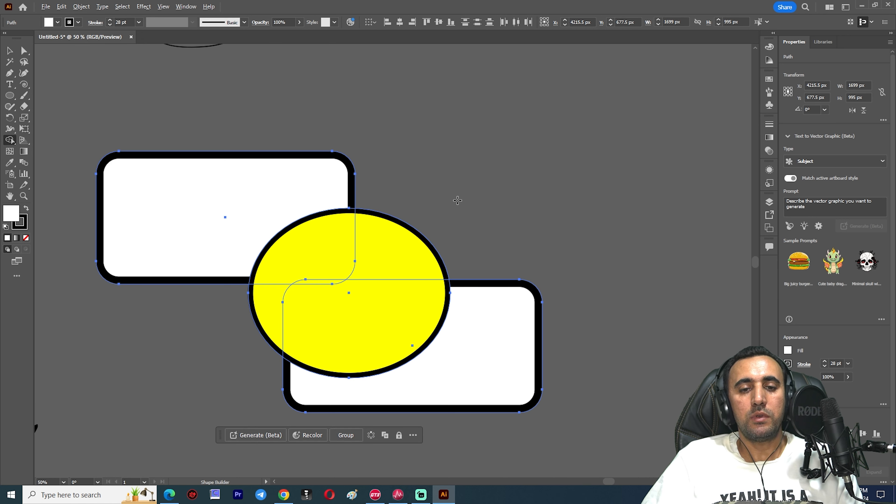
key(v)
click(554, 148)
alt+scroll(547, 200, down, 2)
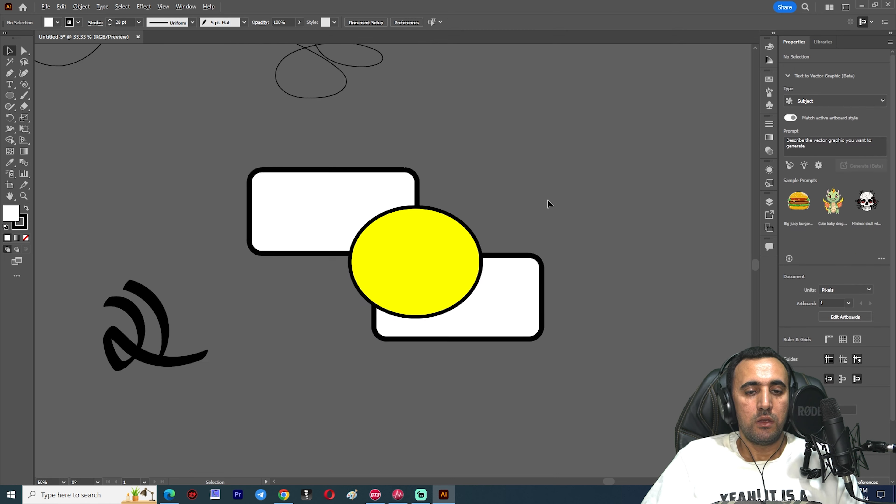
scroll(326, 334, down, 3)
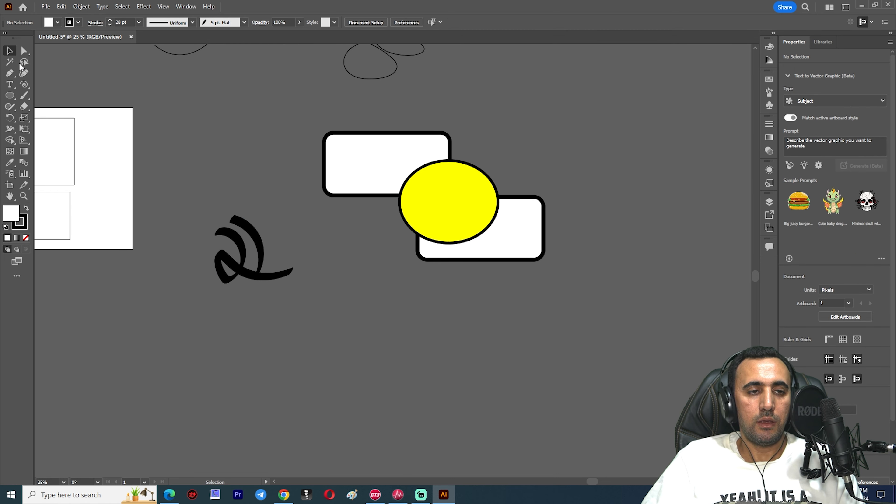
click(10, 95)
drag(456, 291, 306, 418)
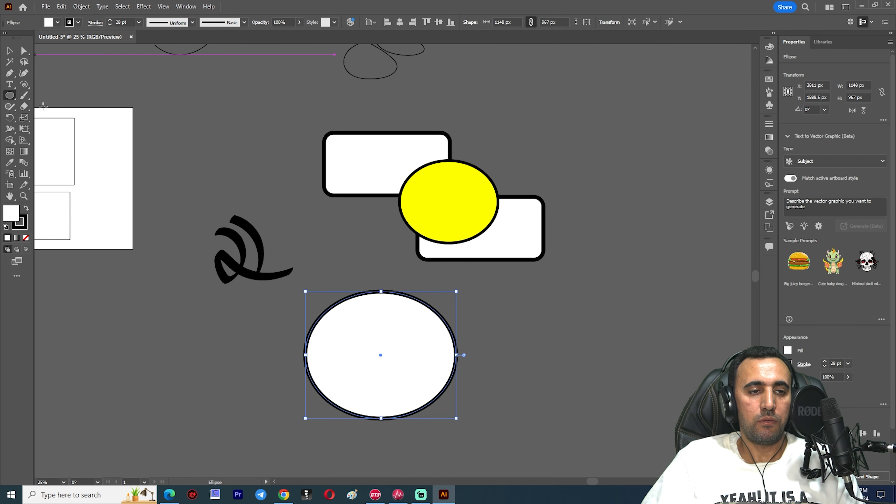
mouse_move(516, 314)
mouse_down()
mouse_move(410, 401)
mouse_move(408, 433)
mouse_up()
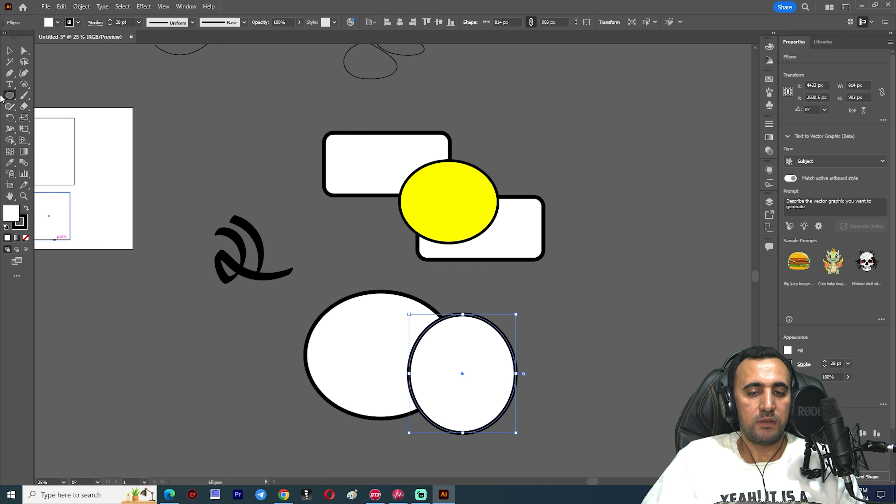
Select both new ellipses, merge their overlap into the larger one with Shape Builder, and undo the further merge with the smaller one
click(10, 51)
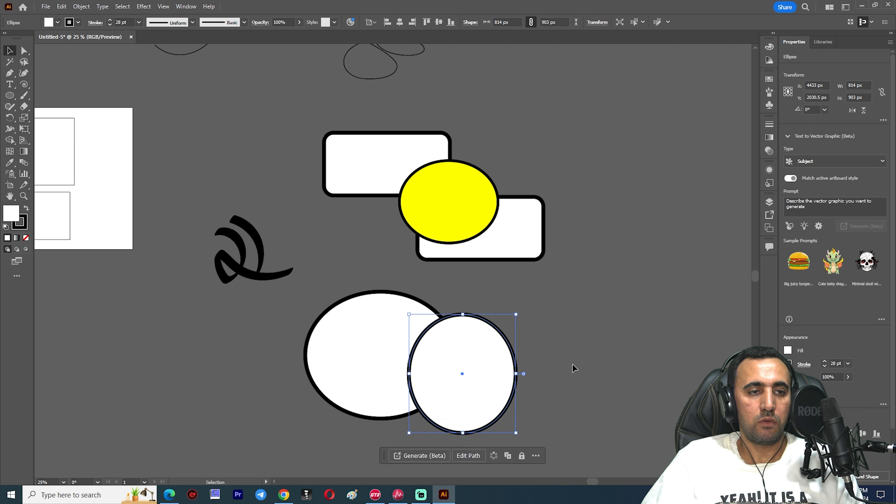
drag(653, 352, 349, 404)
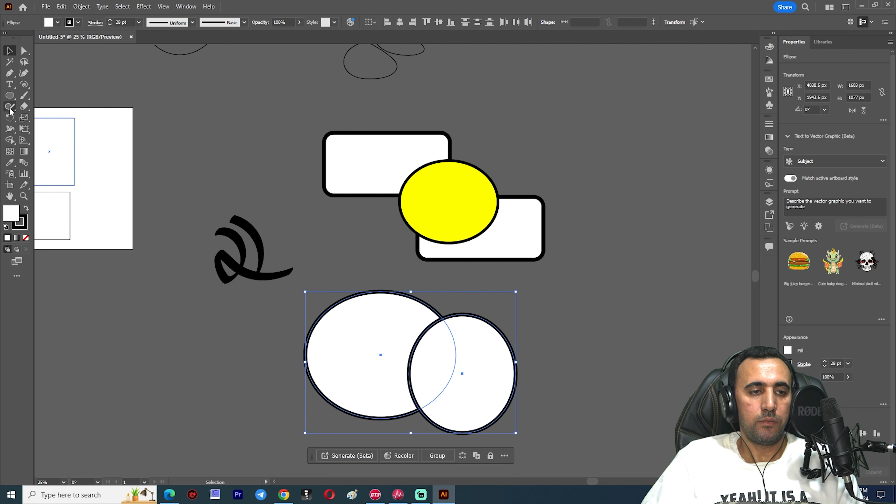
click(10, 140)
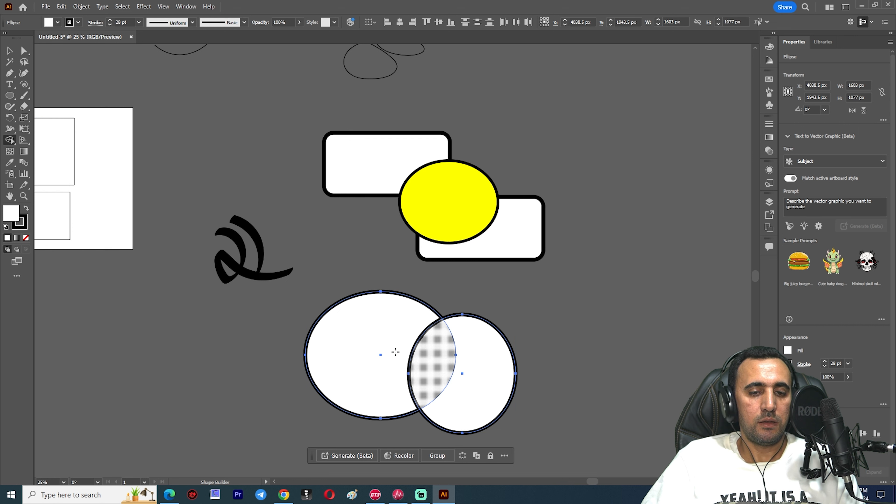
drag(433, 365, 386, 352)
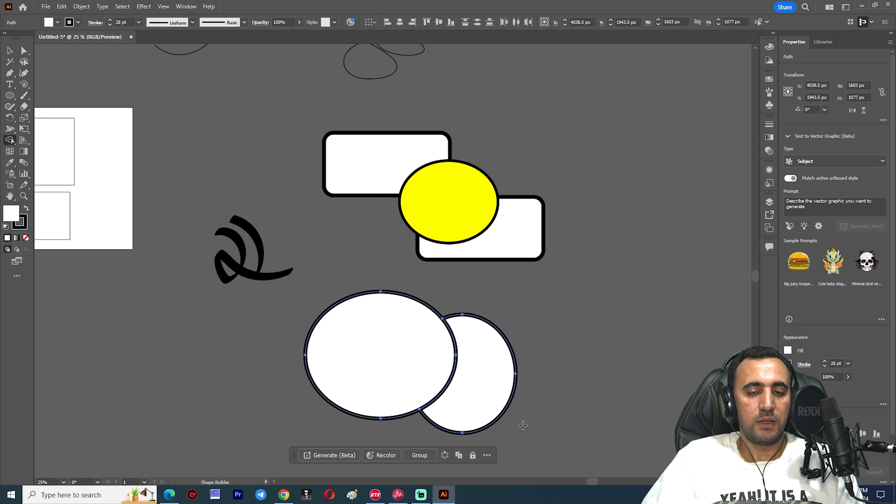
drag(472, 367, 399, 371)
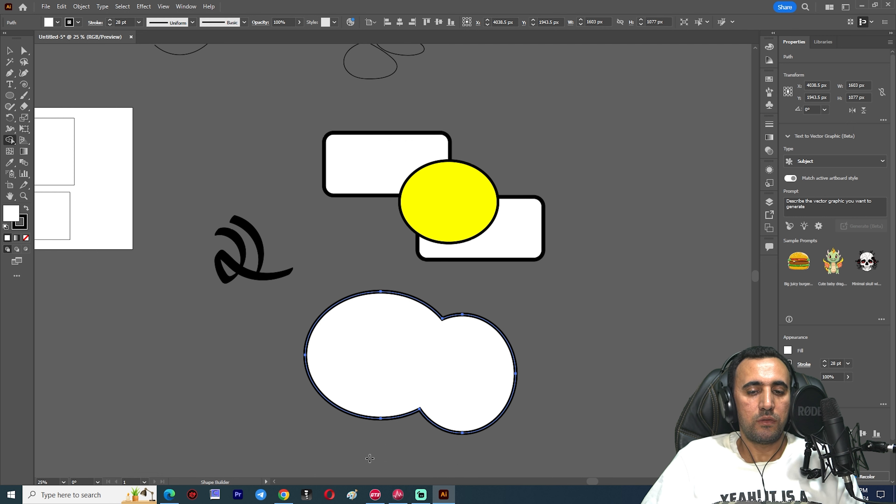
key(ctrl+z)
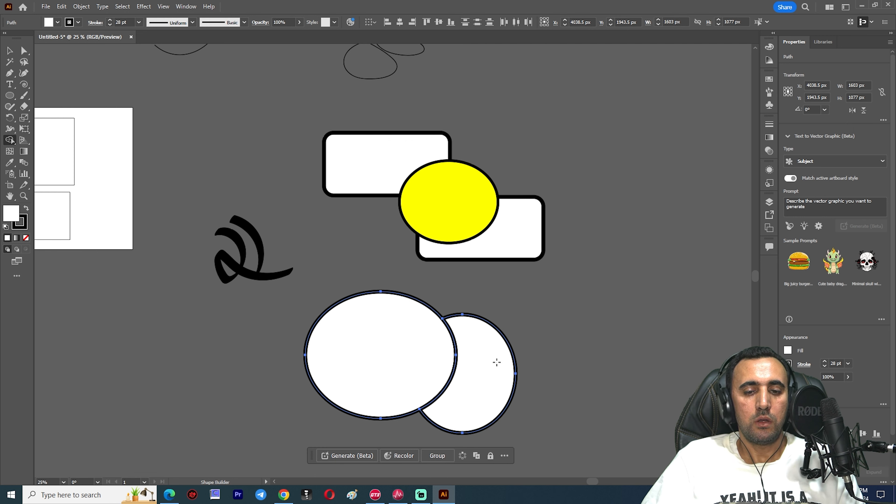
Remove the remaining crescent of the smaller ellipse with Shape Builder
drag(518, 308, 493, 359)
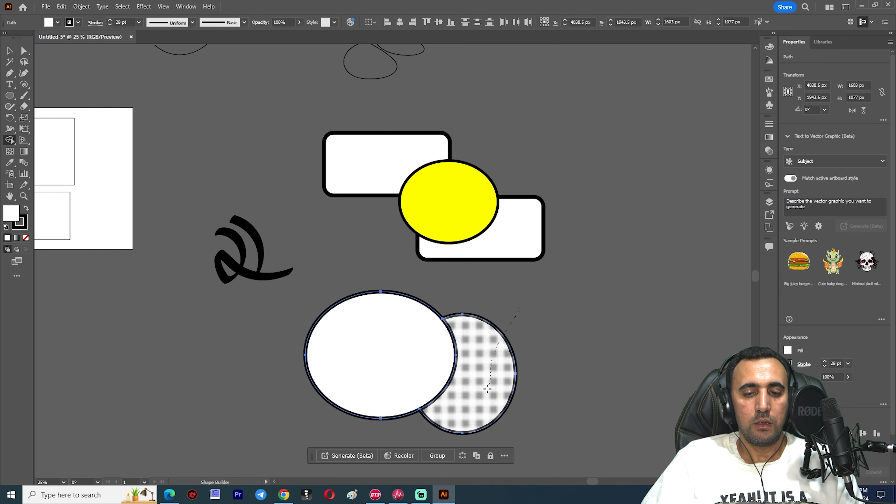
drag(436, 438, 499, 448)
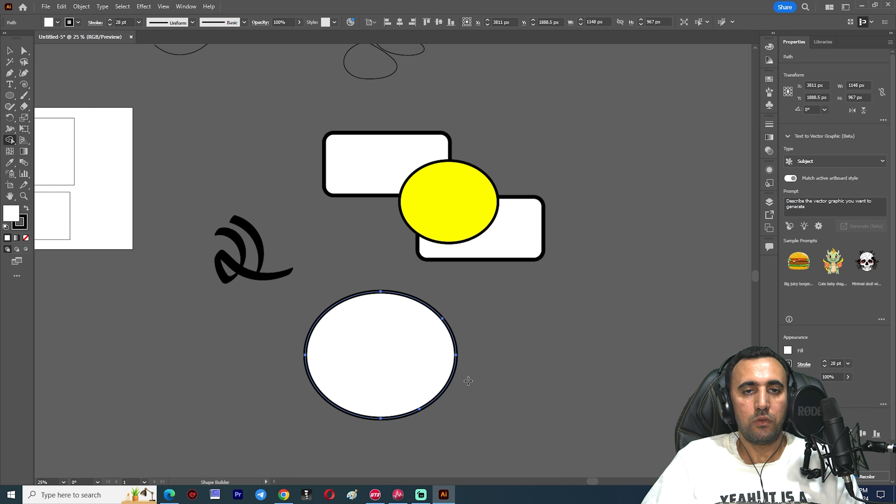
scroll(469, 360, up, 2)
scroll(472, 337, down, 3)
scroll(533, 291, up, 2)
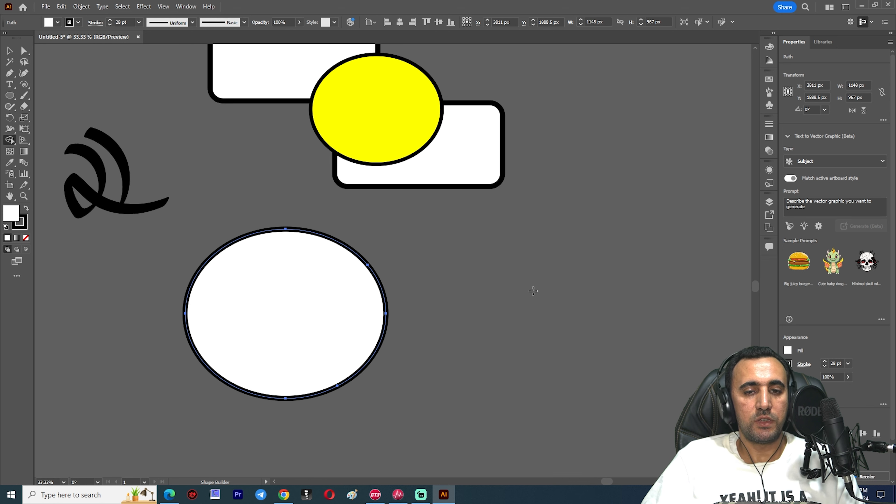
Move the remaining white ellipse onto the lower rounded rectangle's right edge and scale it down to fit within that side
click(10, 52)
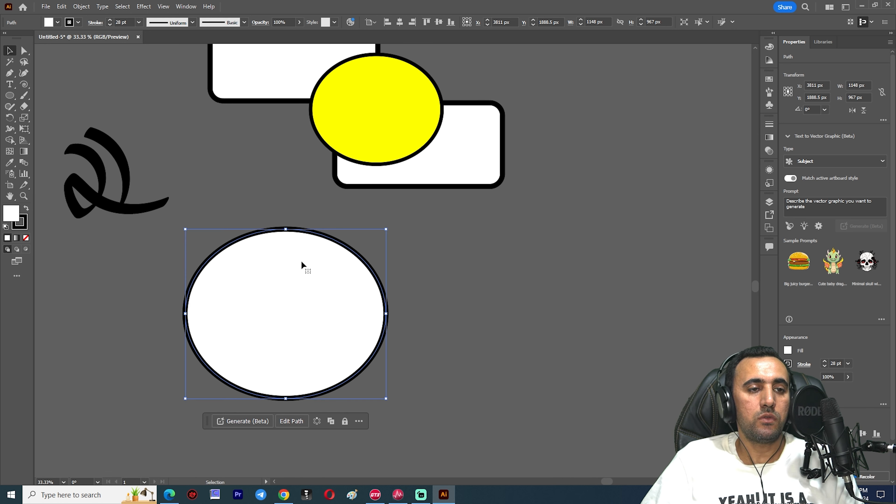
drag(300, 259, 447, 207)
drag(533, 261, 564, 150)
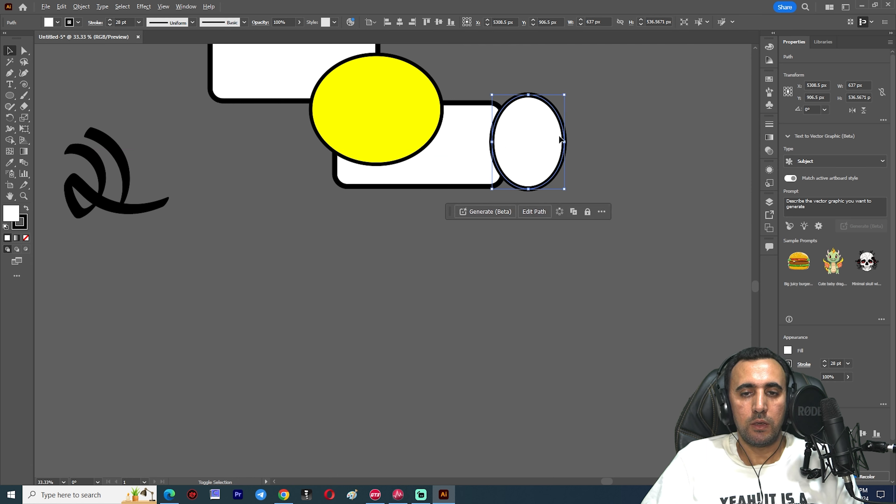
scroll(554, 107, up, 2)
drag(573, 81, 510, 166)
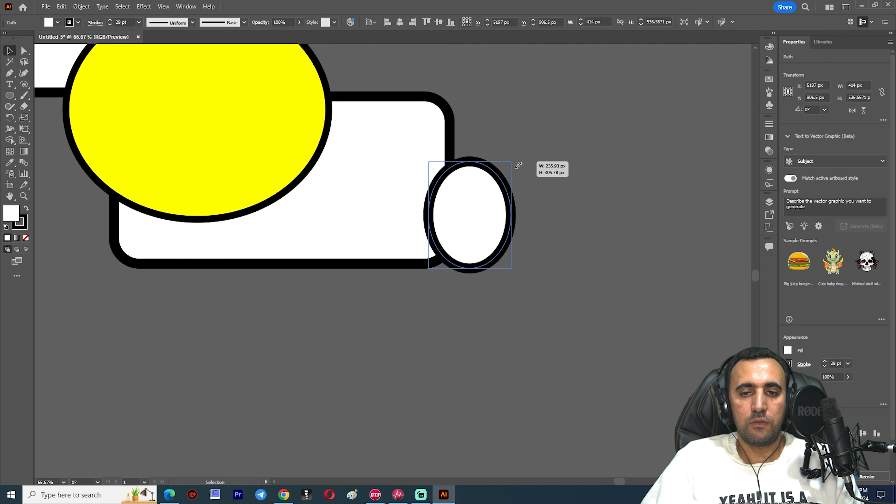
drag(471, 226, 459, 196)
Select the small ellipse with the lower rectangle and subtract it with Shape Builder, cutting a half-round notch into the right edge
shift+click(389, 253)
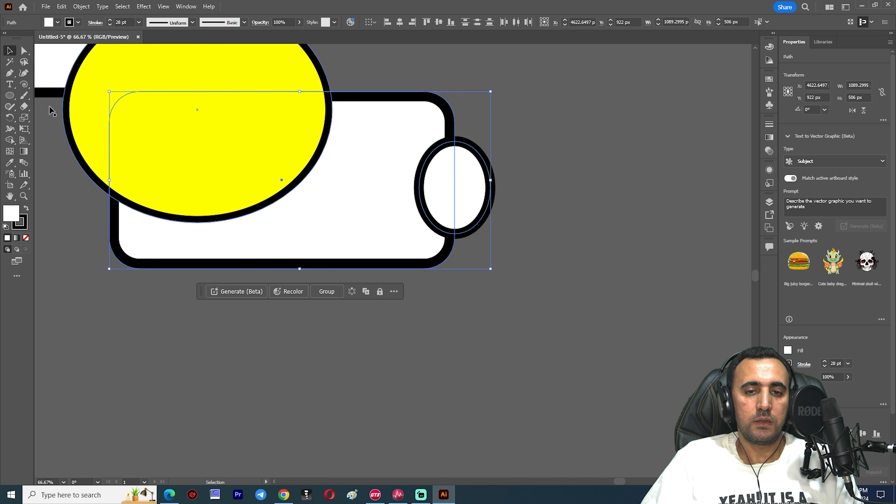
click(11, 141)
alt+click(473, 187)
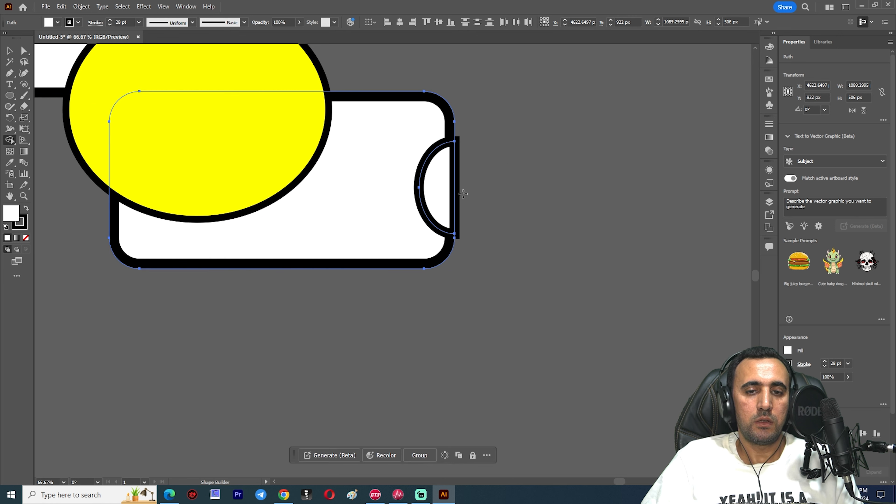
mouse_move(475, 174)
mouse_down()
mouse_move(419, 166)
mouse_move(432, 178)
mouse_up()
alt+click(445, 184)
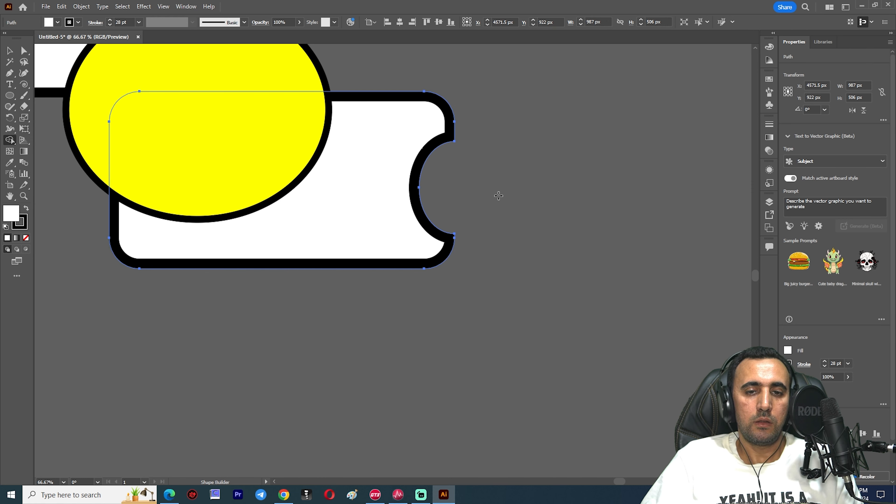
scroll(498, 195, down, 2)
scroll(525, 225, up, 1)
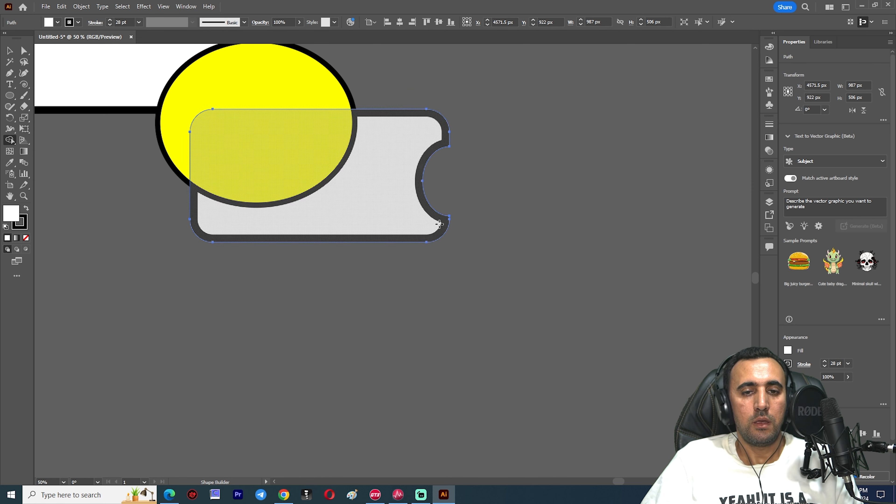
scroll(443, 236, up, 1)
scroll(514, 259, down, 1)
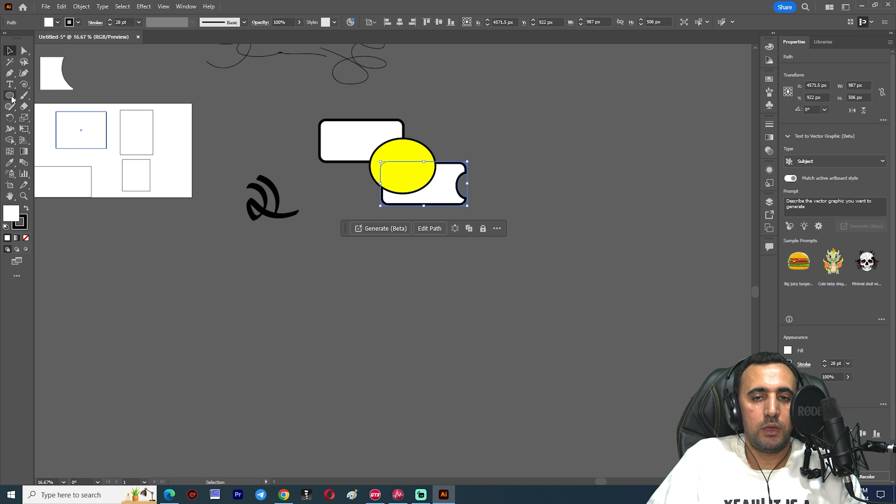
Draw an ellipse about 1072 × 1156 px to the right of the notched rectangle and fill it with light blue 3FA0FF
click(10, 95)
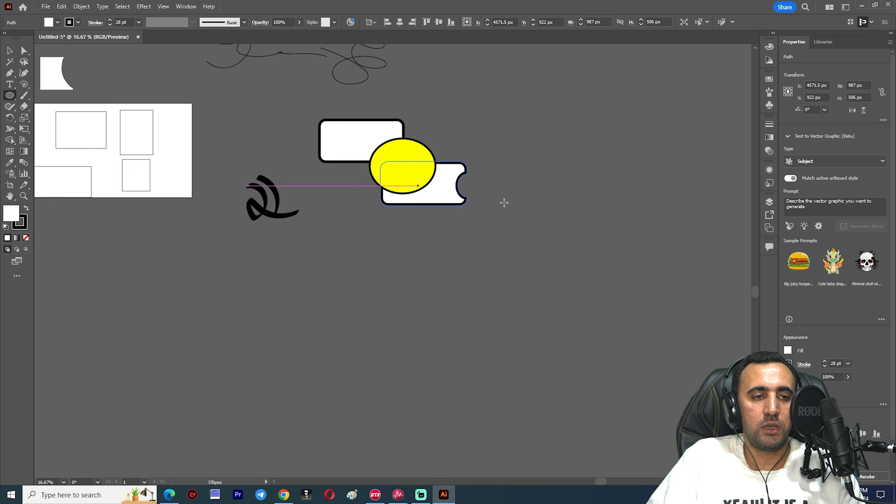
drag(486, 90, 579, 191)
scroll(665, 106, up, 5)
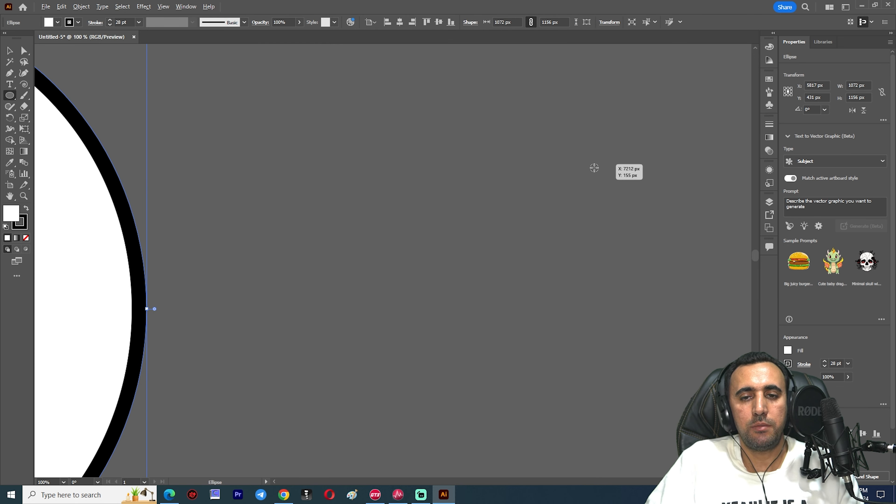
scroll(593, 168, down, 3)
click(768, 46)
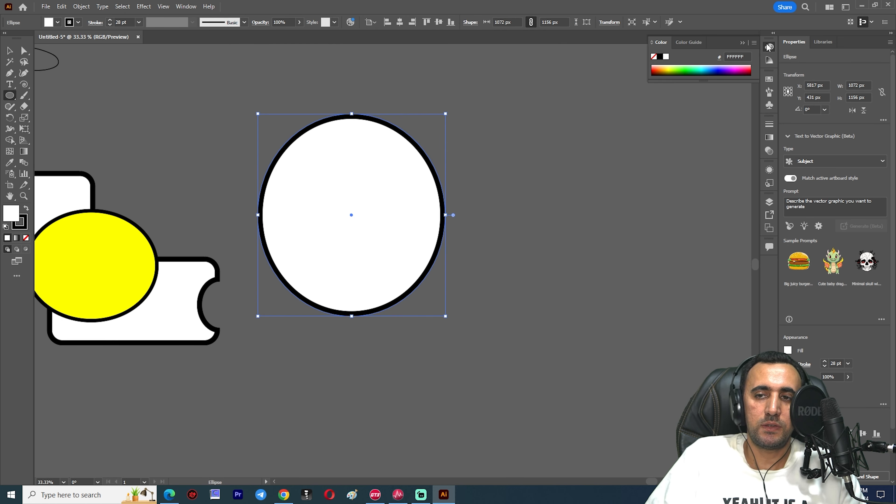
drag(673, 63, 718, 72)
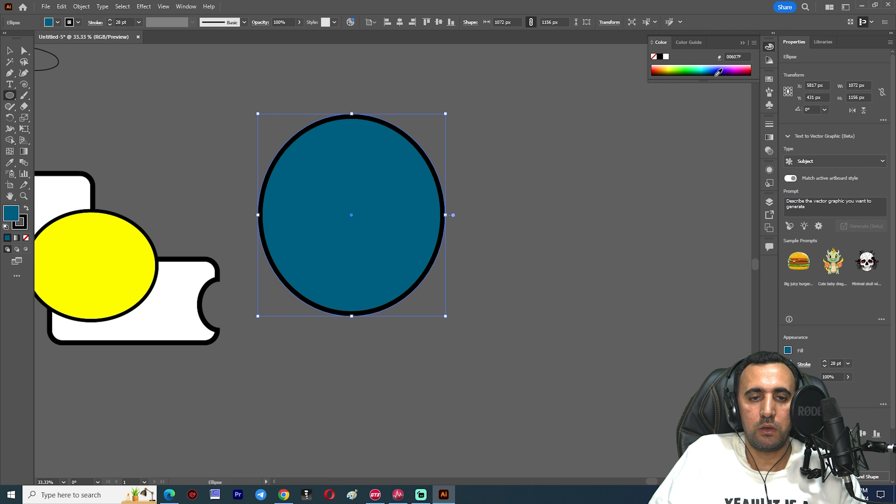
click(712, 65)
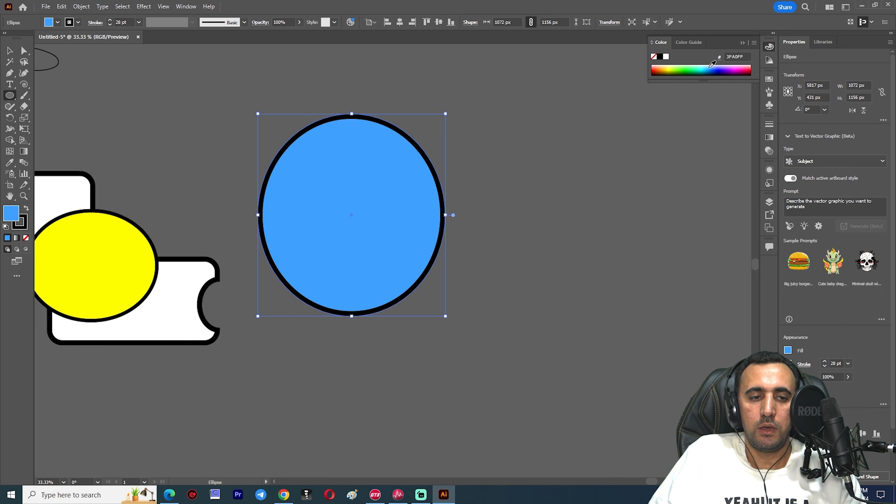
Show the full options of the Color panel with the RGB sliders
right_click(770, 47)
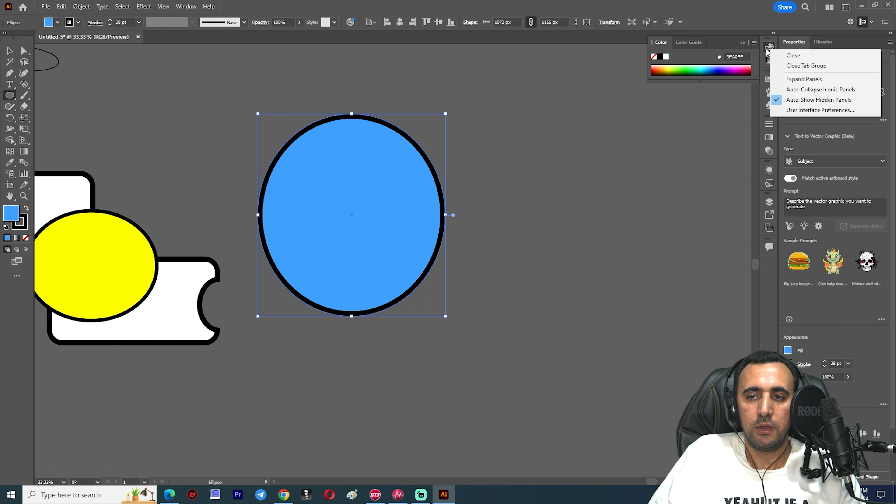
click(753, 42)
click(753, 42)
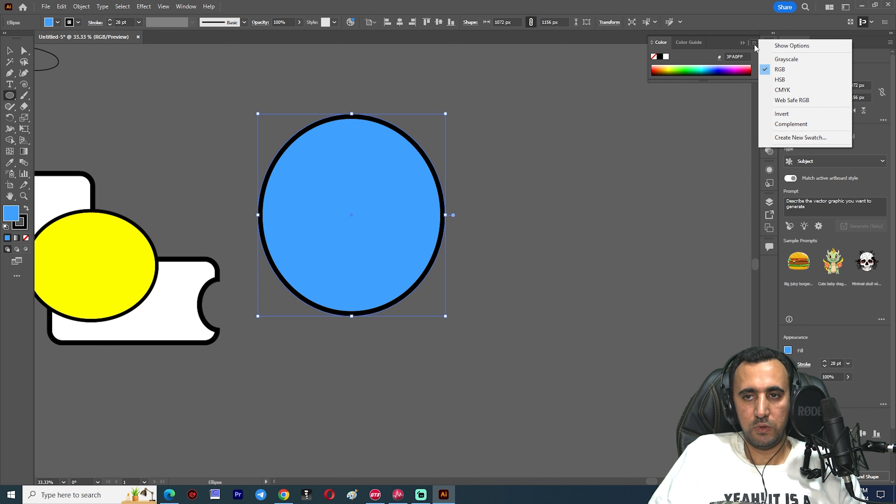
click(789, 47)
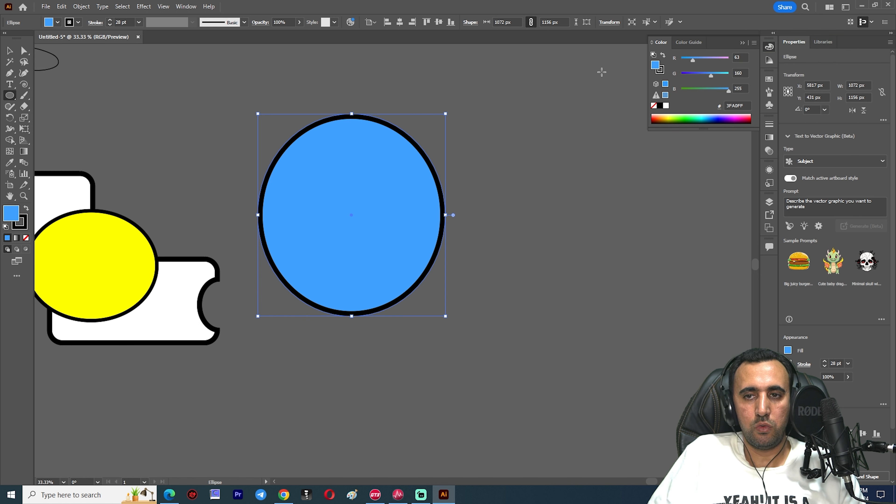
Swap the ellipse's fill and stroke colours back and forth, and set its fill to green 29D000
click(663, 55)
click(663, 56)
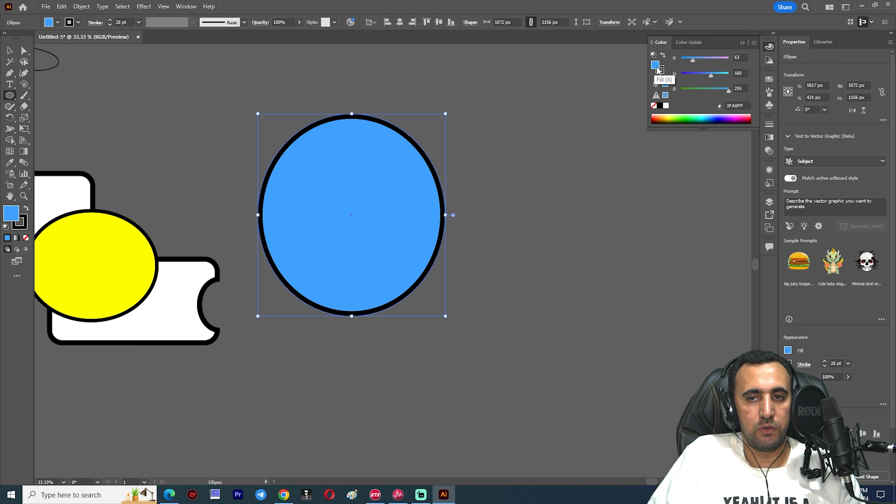
click(685, 116)
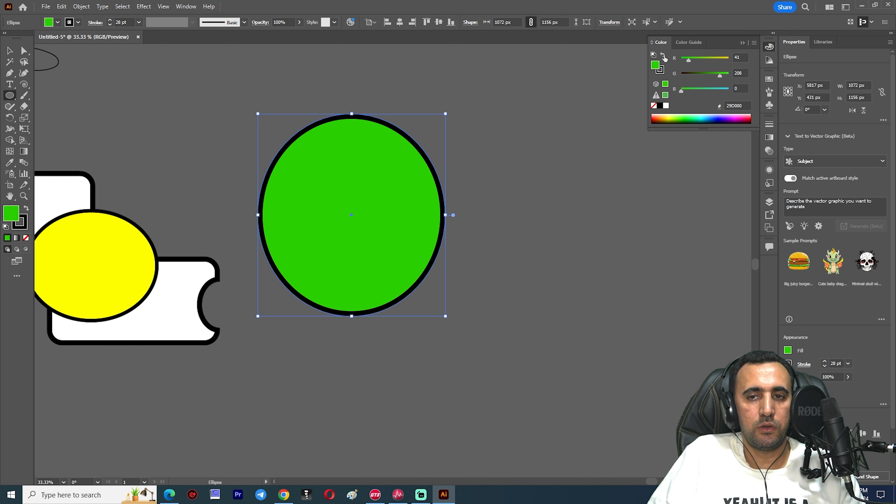
Swap the ellipse's green fill with its black stroke and back again, and set the stroke colour to blue 1737FF
click(663, 55)
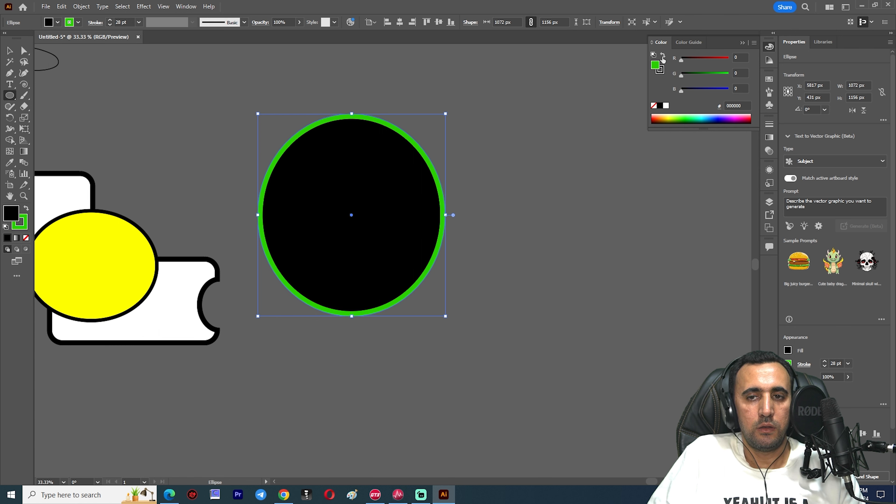
click(663, 56)
click(662, 73)
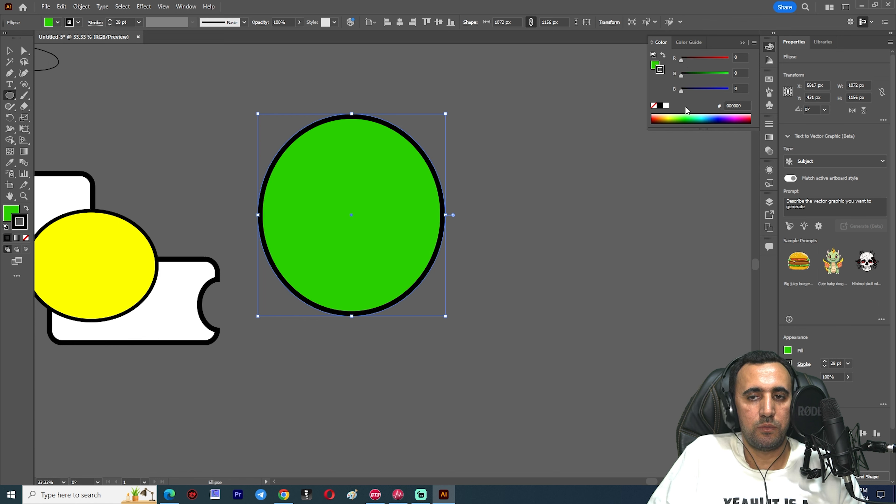
click(718, 115)
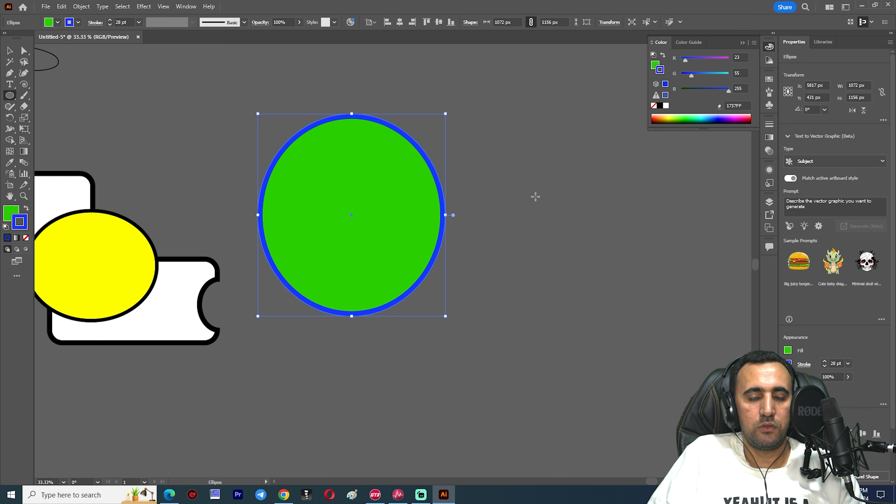
Draw a second ellipse about 850 × 800 px up to the right of the green one and set its stroke to near-black 170900
key(ctrl+minus)
key(v)
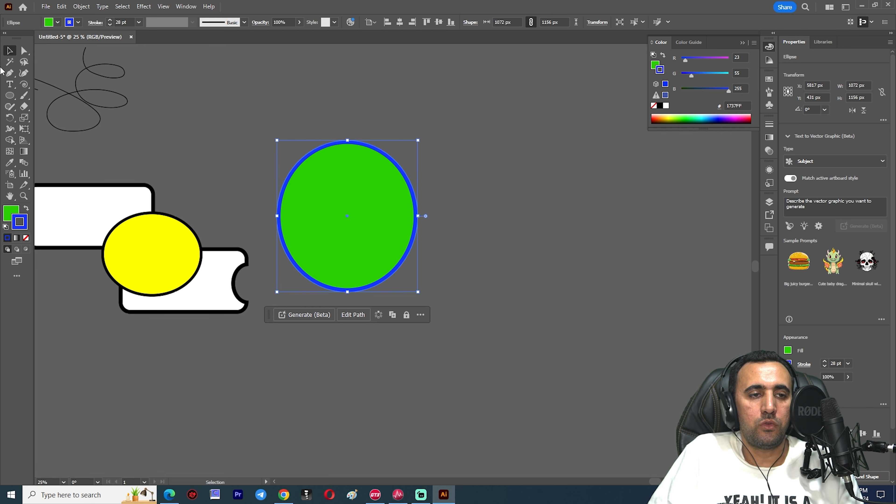
click(8, 97)
mouse_move(555, 92)
mouse_down()
mouse_move(432, 189)
mouse_move(445, 198)
mouse_up()
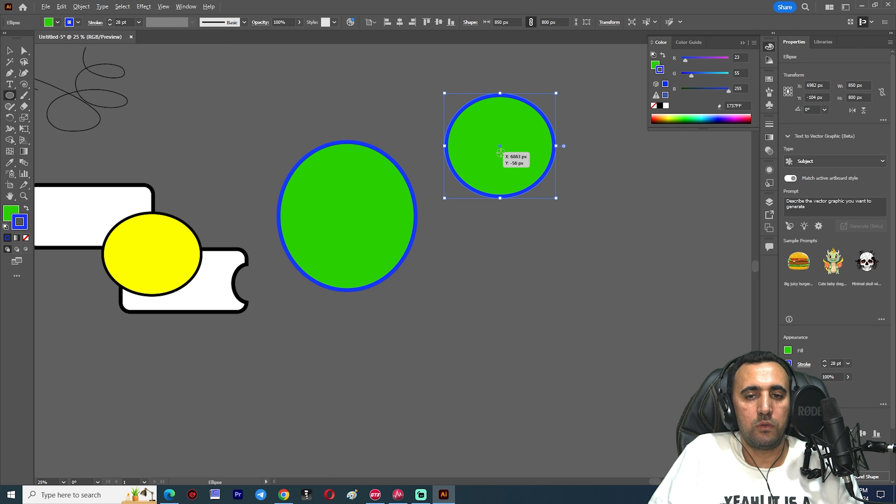
key(ctrl+plus)
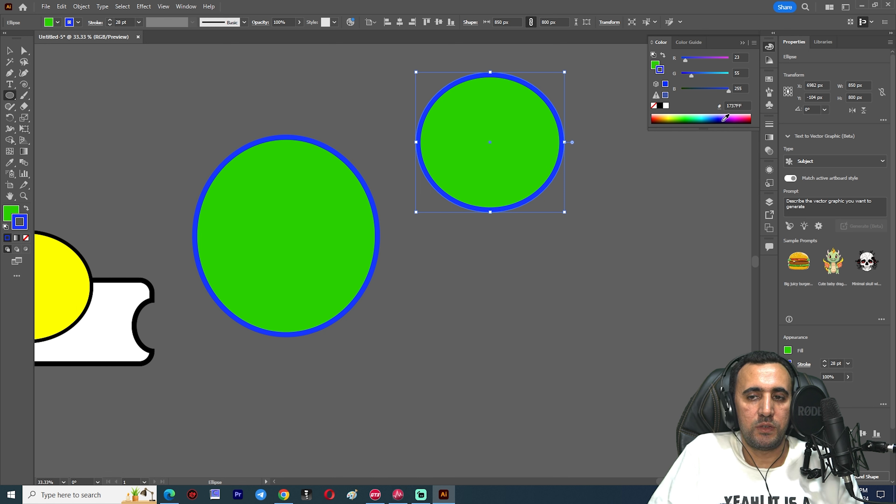
click(726, 117)
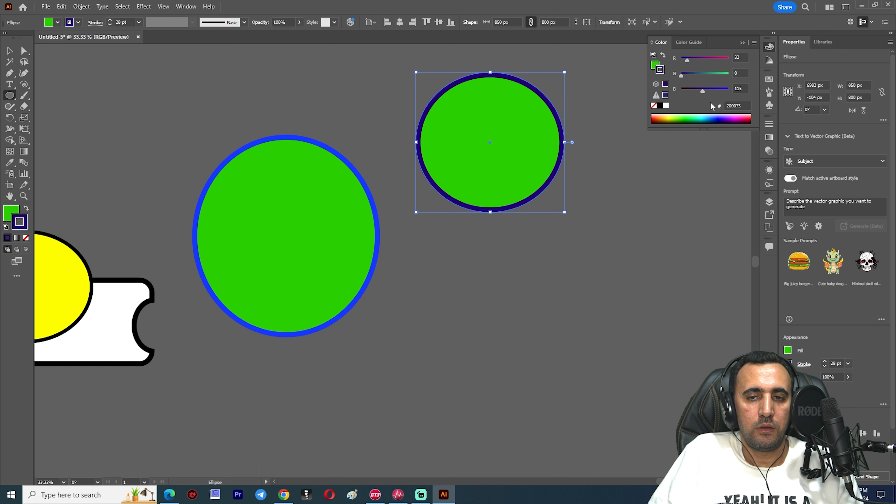
drag(710, 114, 616, 126)
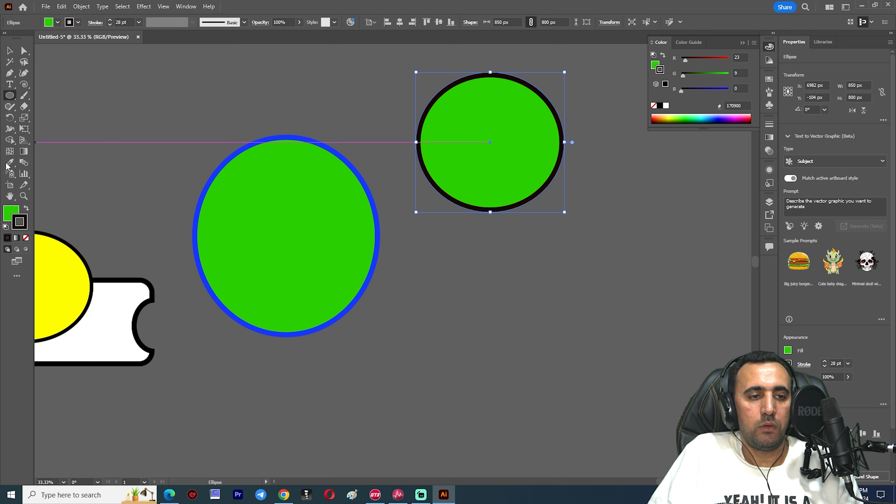
Copy the large green ellipse's colours onto the smaller ellipse with the Eyedropper, replace them with the notched white rectangle's, and deselect
click(339, 155)
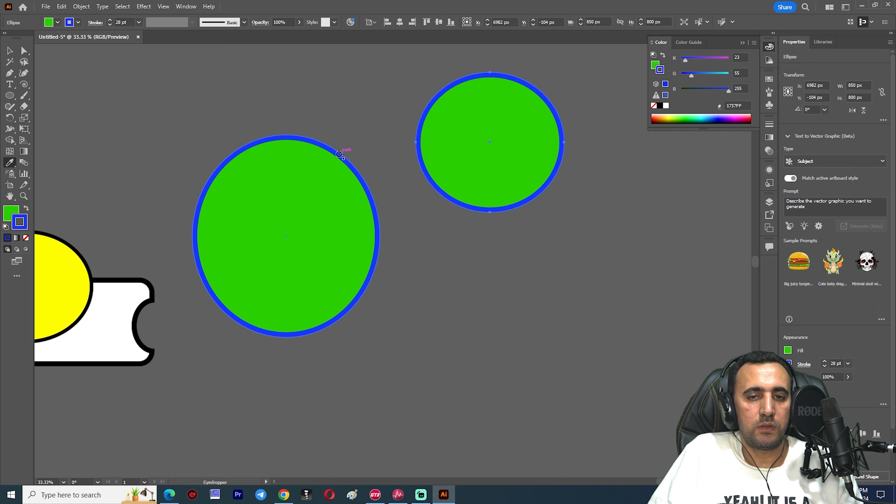
click(100, 278)
scroll(469, 249, down, 1)
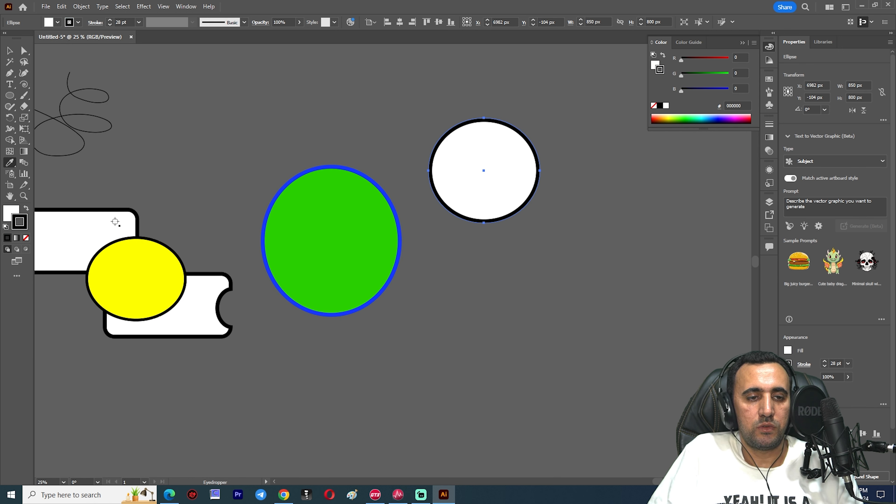
click(10, 51)
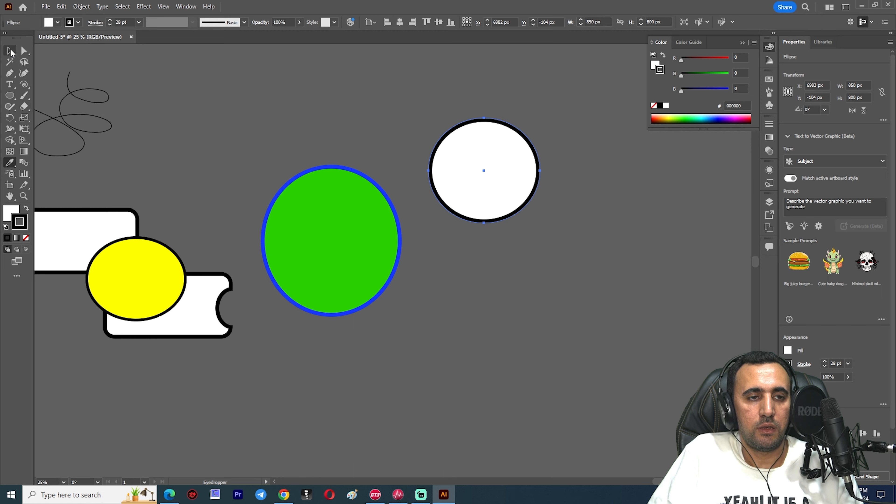
click(687, 266)
Switch to the browser and look through the Yahoo image search results for LOGO
key(alt+Tab)
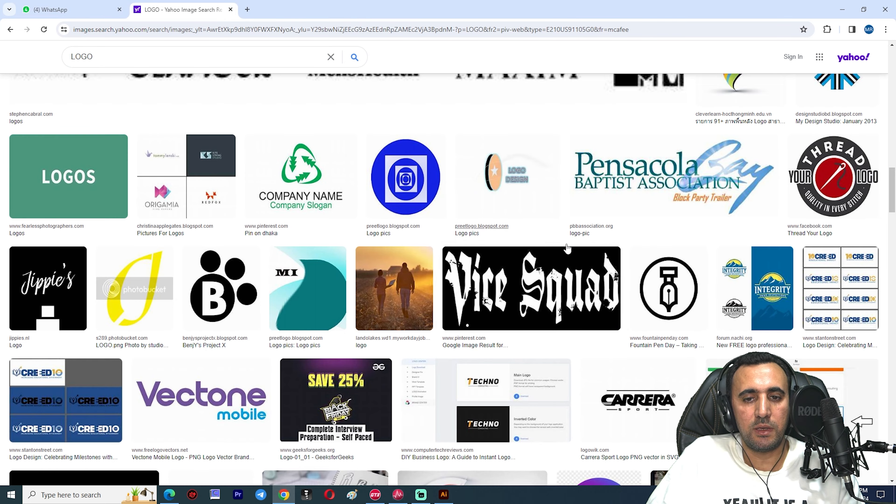
scroll(620, 291, up, 12)
scroll(621, 290, up, 8)
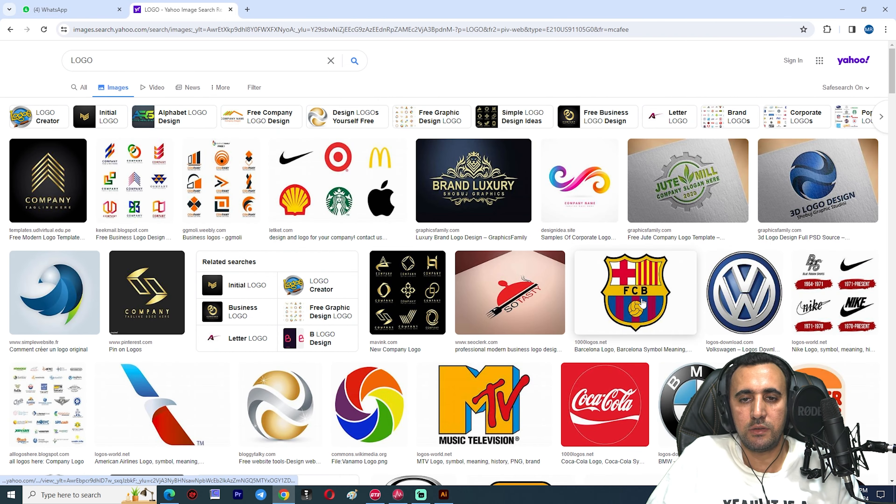
scroll(642, 303, down, 20)
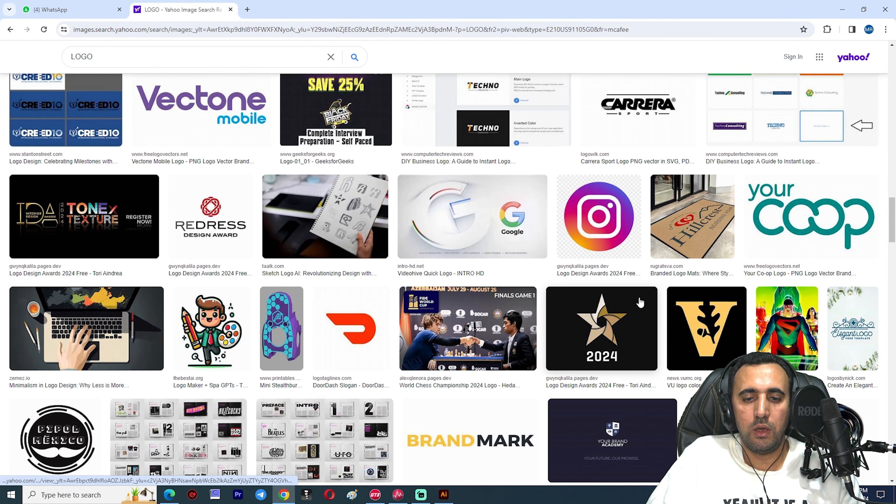
Copy the owl Chart logo image from the LOGO search results, paste it into the Illustrator document and place it below the green ellipse
scroll(640, 303, down, 8)
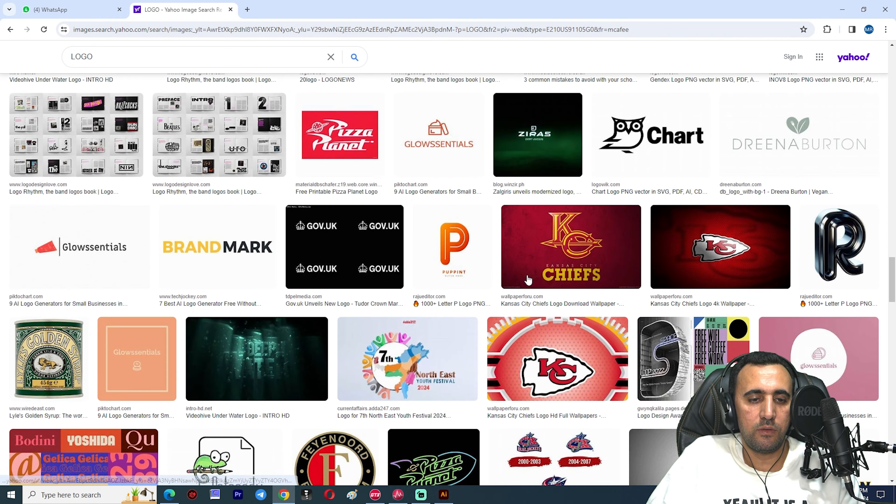
click(650, 137)
right_click(353, 283)
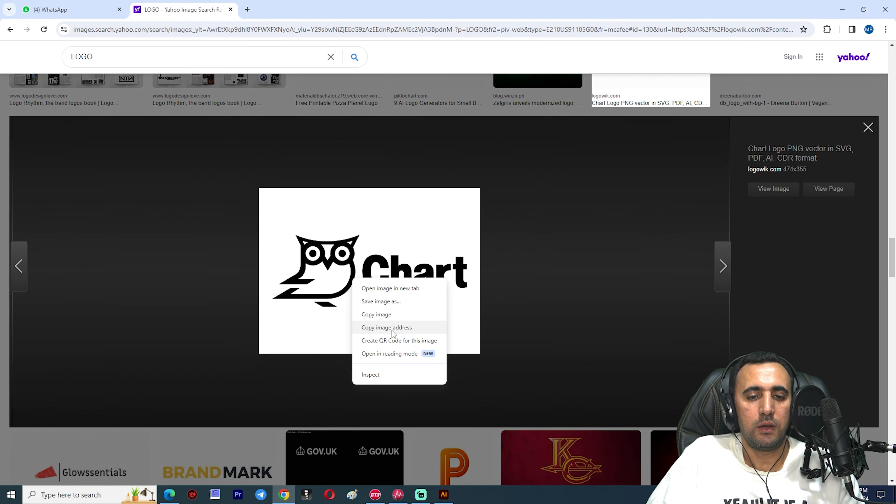
click(376, 314)
key(alt+Tab)
key(ctrl+v)
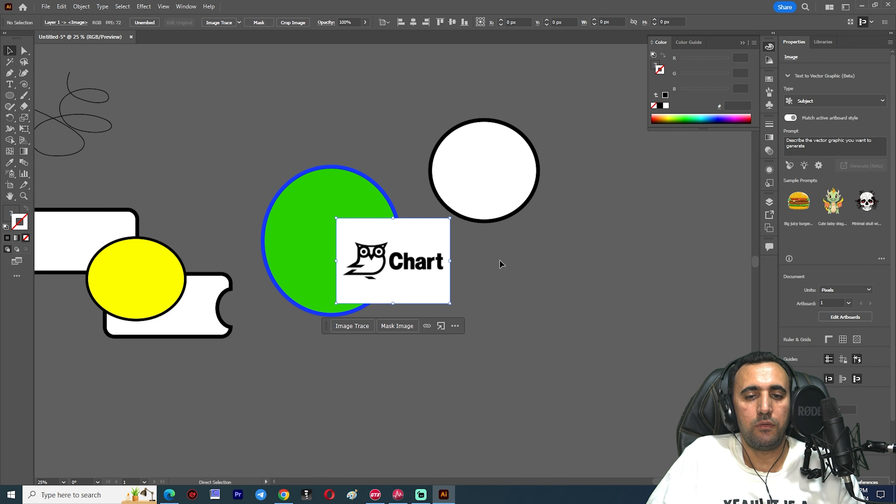
drag(400, 263, 441, 330)
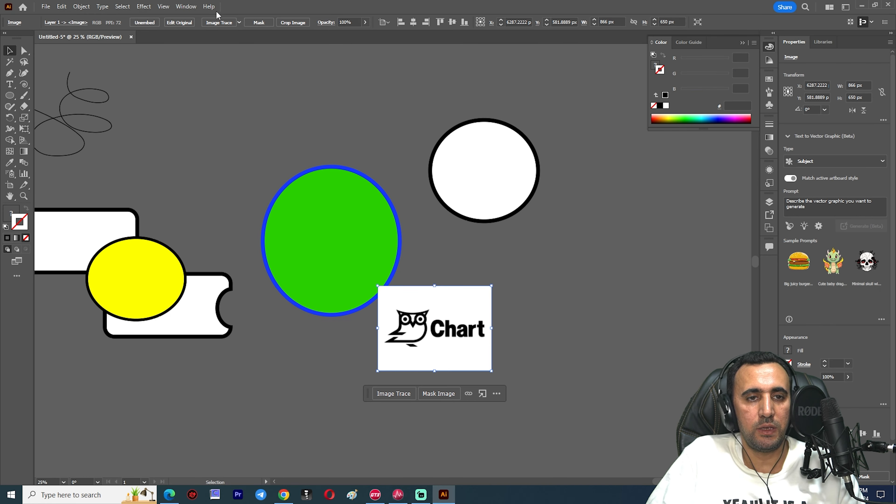
Convert the pasted logo image to vector paths with Image Trace and expand the tracing result
click(239, 23)
click(226, 24)
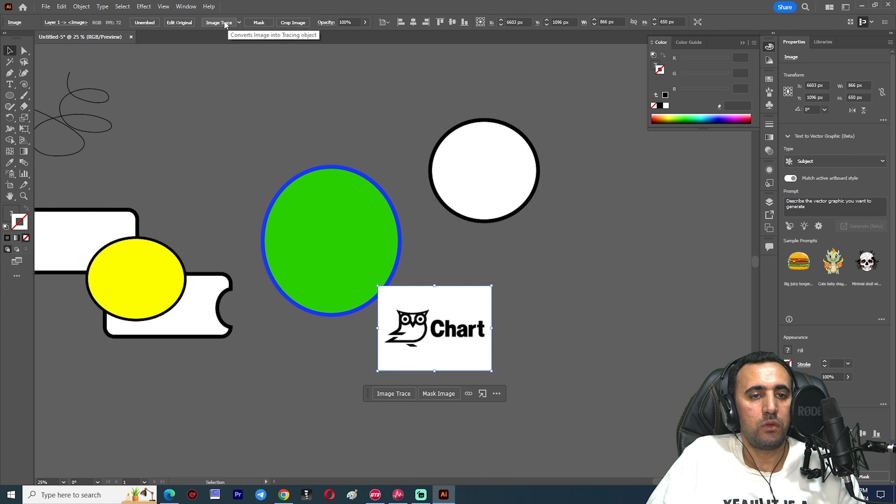
click(224, 23)
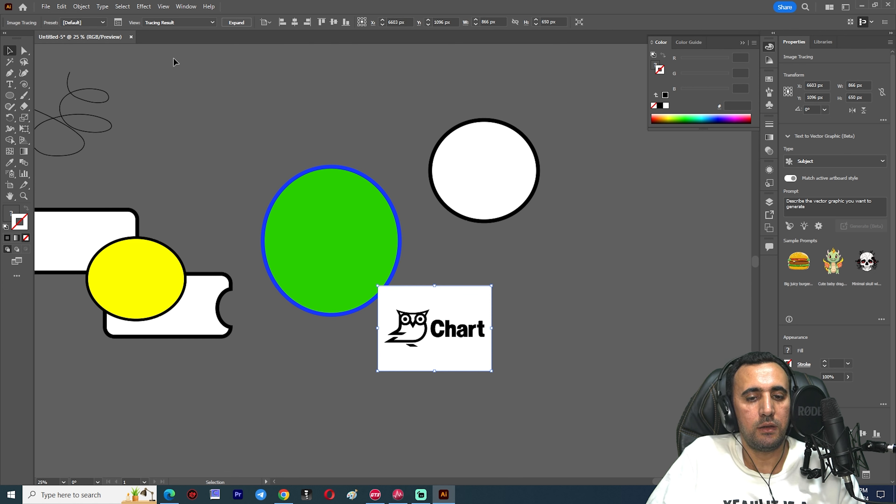
click(236, 23)
Ungroup the traced logo and delete its white background shape
scroll(476, 290, down, 2)
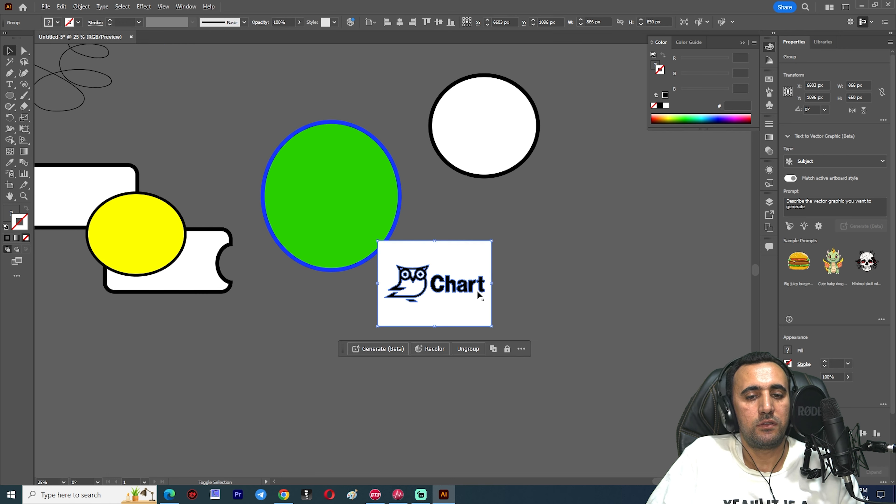
scroll(477, 289, up, 3)
right_click(406, 164)
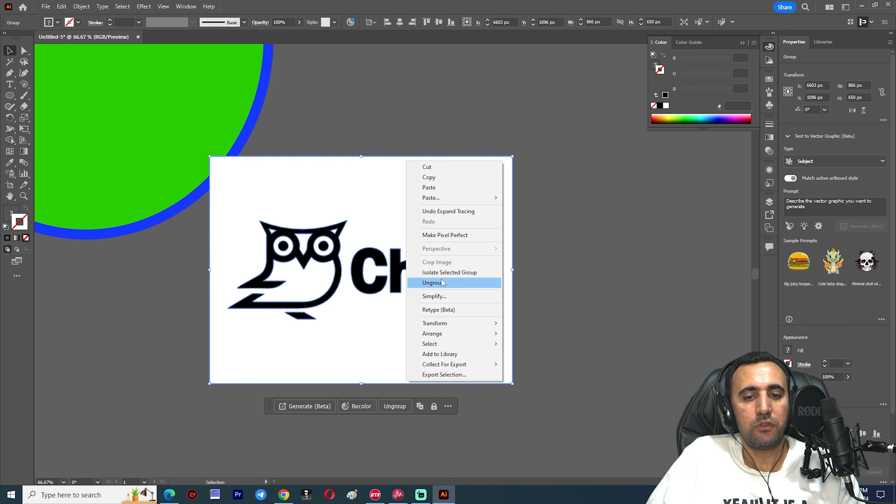
click(433, 283)
click(471, 181)
key(Delete)
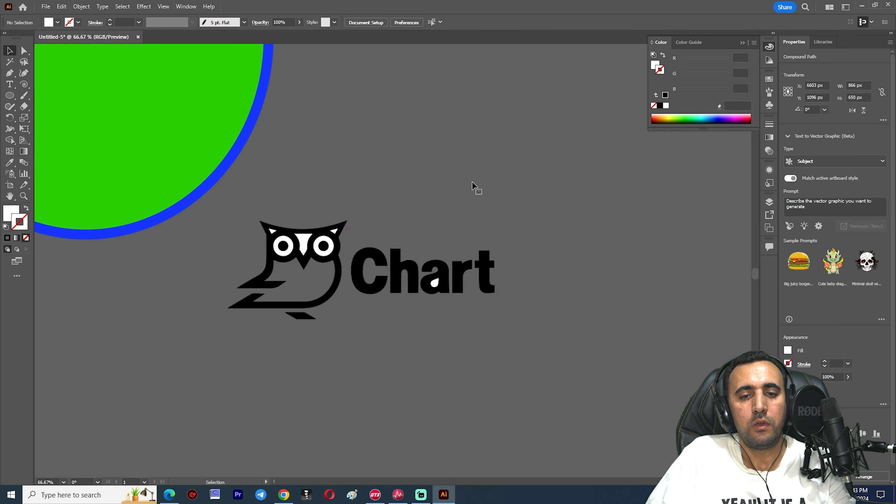
Delete the white shapes inside the owl's face and both ears, leaving only the black artwork
shift+click(323, 246)
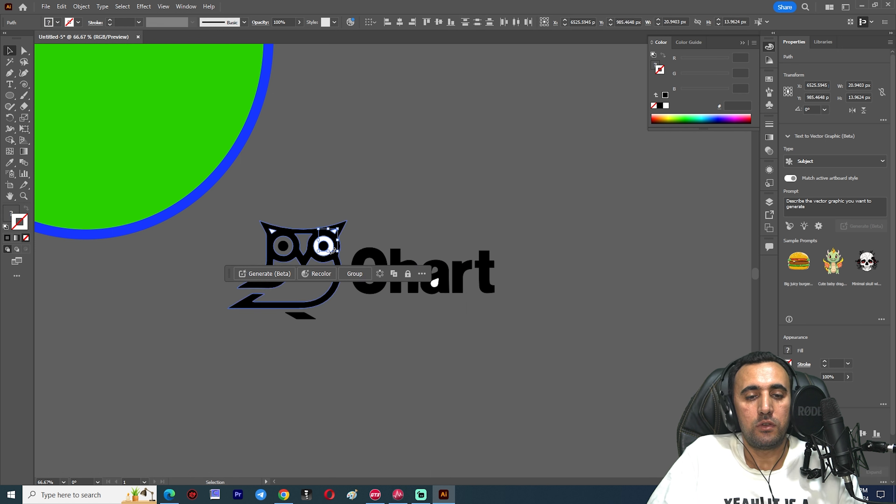
click(395, 226)
click(331, 242)
key(Delete)
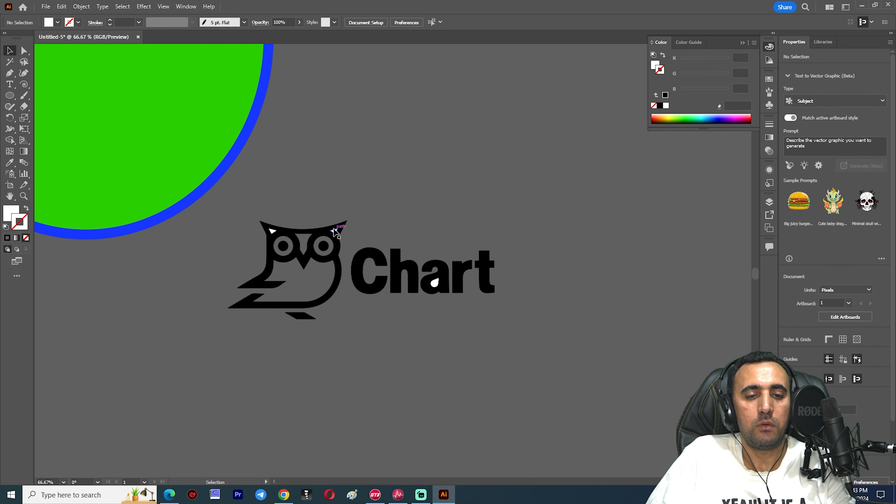
click(334, 231)
key(Delete)
click(270, 231)
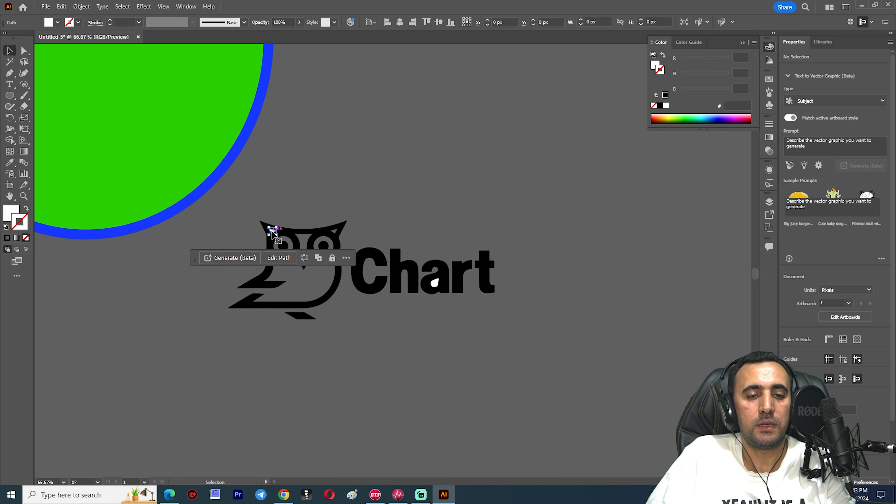
key(Delete)
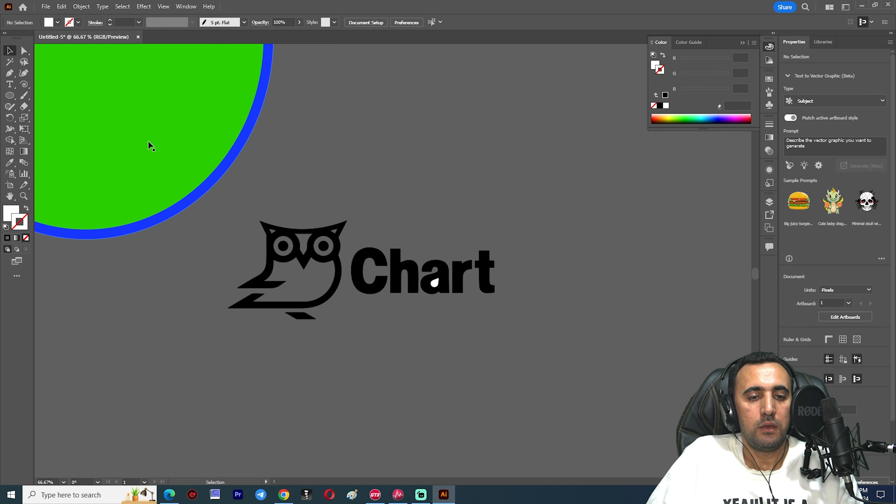
Try to reshape the owl's lower body by moving its anchor points with Direct Selection, and undo the change
click(25, 50)
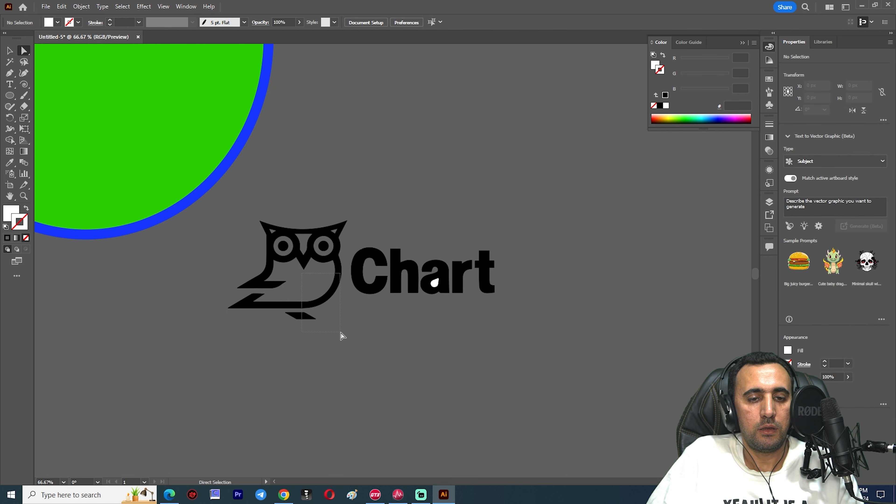
drag(340, 332, 339, 331)
mouse_move(327, 302)
mouse_down()
mouse_move(347, 329)
mouse_move(329, 285)
mouse_up()
key(ctrl+z)
Stretch the stems of the letters h and t upward together by moving their top anchor points with Direct Selection
drag(534, 219, 474, 292)
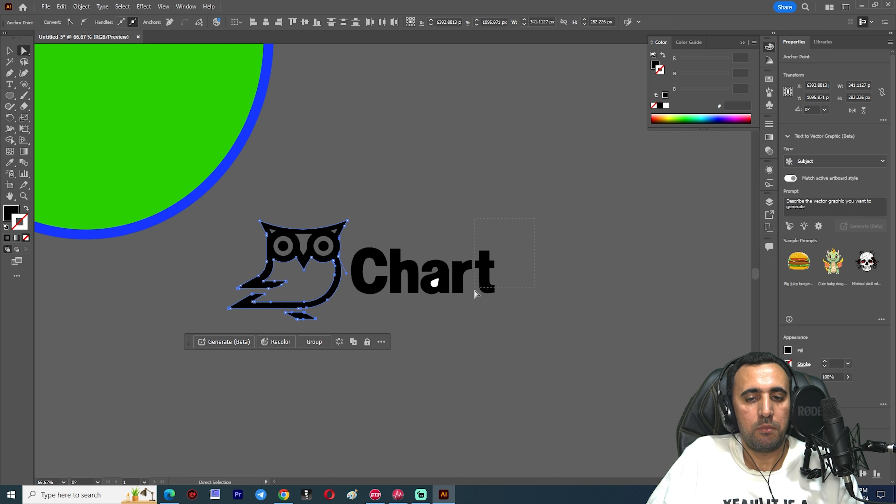
drag(476, 262, 504, 227)
key(ctrl+z)
alt+scroll(400, 241, up, 2)
alt+scroll(358, 247, down, 1)
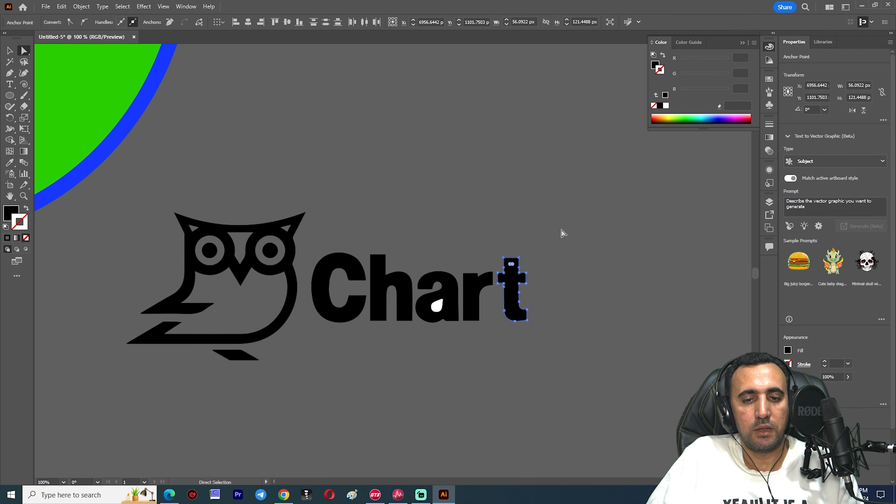
shift+click(377, 258)
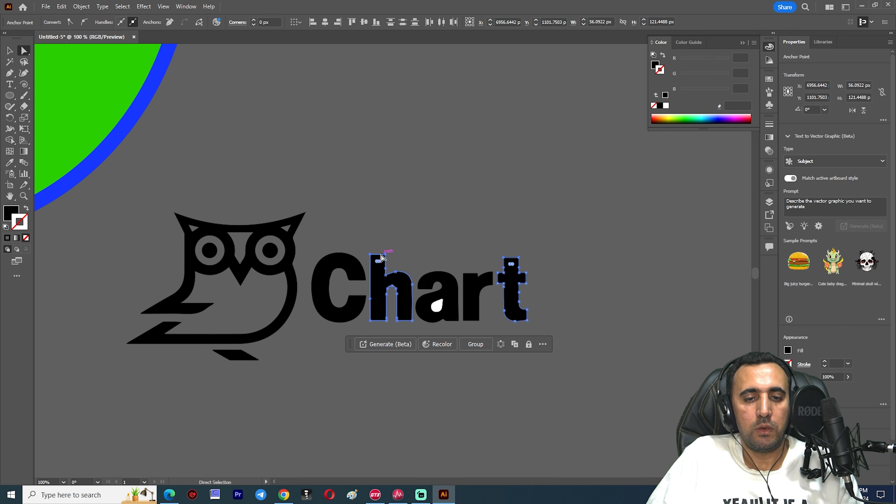
drag(381, 258, 380, 211)
click(334, 170)
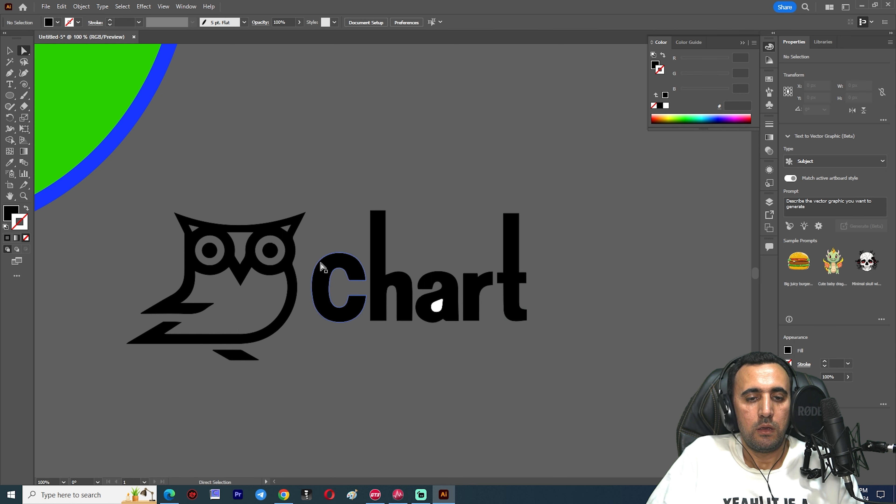
Raise both of the owl's ear tips with Direct Selection and round the beak's tip by about 15 px
drag(303, 214, 320, 183)
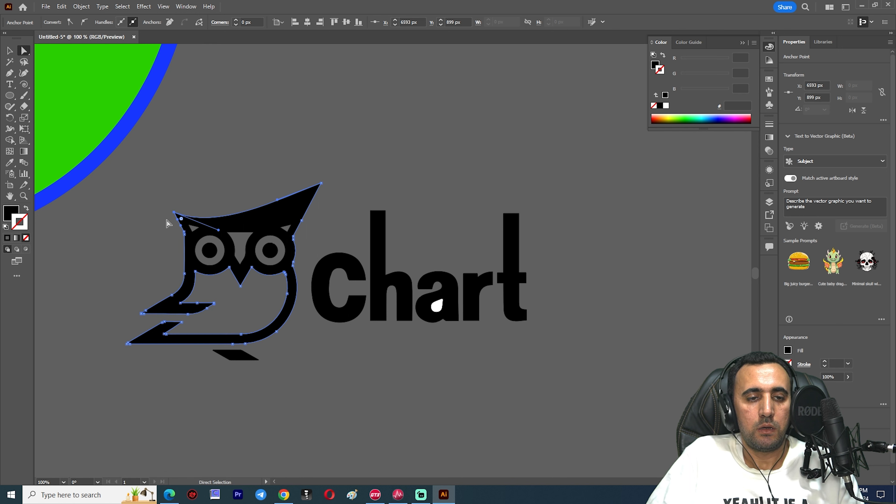
drag(174, 212, 168, 178)
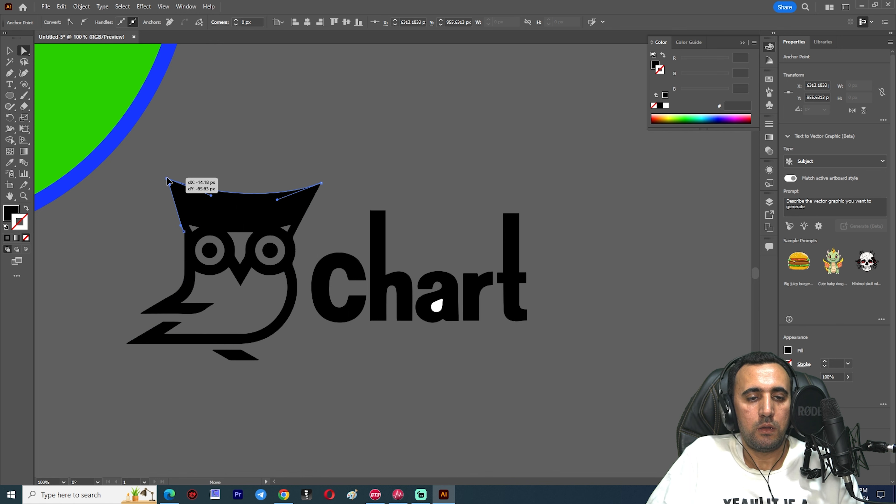
click(240, 281)
mouse_move(240, 285)
mouse_down()
mouse_move(240, 333)
mouse_move(245, 298)
mouse_up()
scroll(241, 315, up, 1)
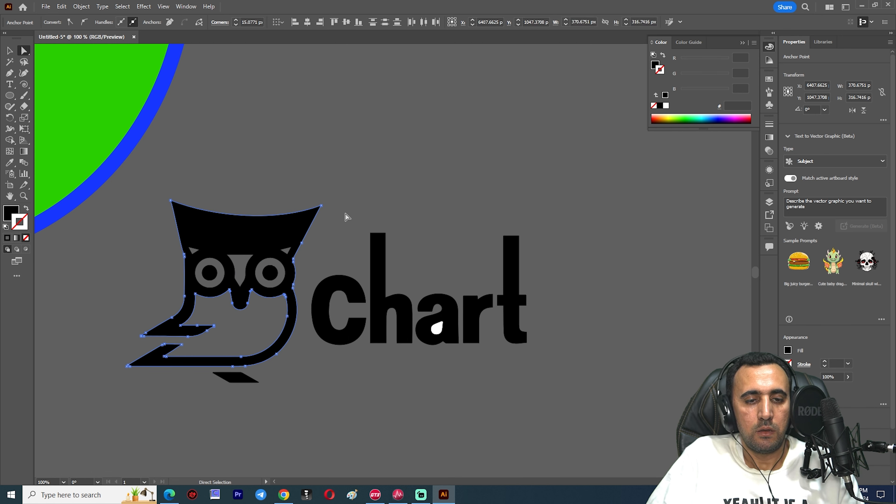
click(345, 215)
Delete the white shape inside the letter a of Chart
scroll(369, 273, down, 2)
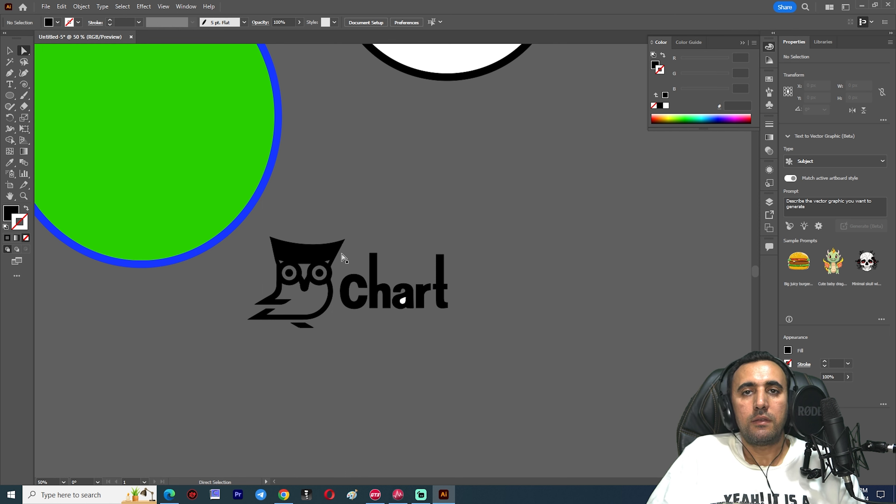
scroll(341, 255, up, 3)
scroll(300, 286, down, 1)
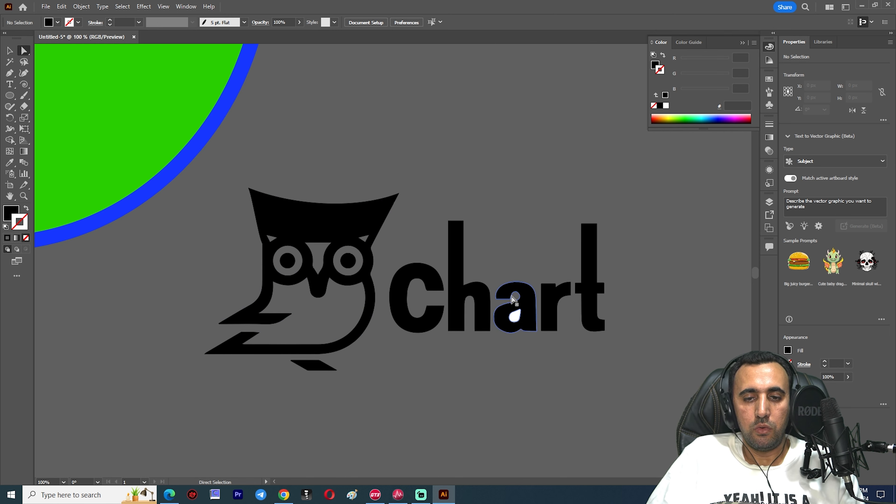
click(514, 316)
key(Delete)
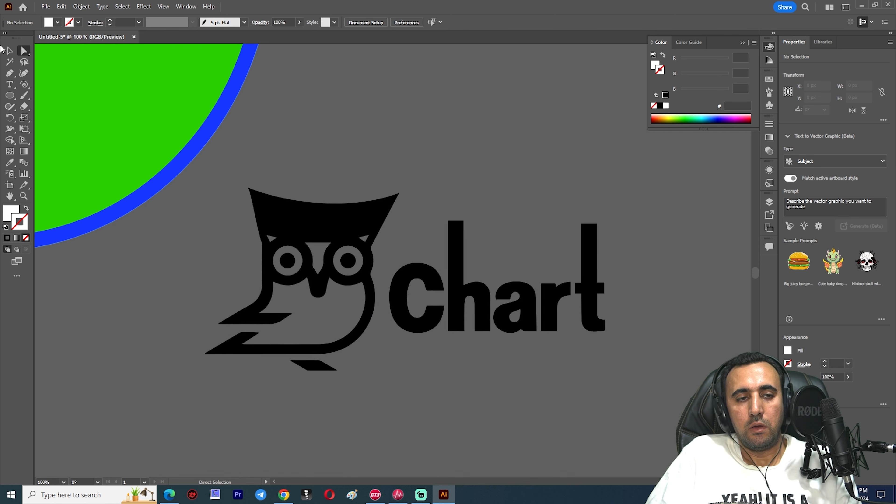
Draw a white circle 725 px across with the Ellipse tool and move it over the logo
click(12, 95)
drag(639, 135, 272, 290)
scroll(514, 274, down, 2)
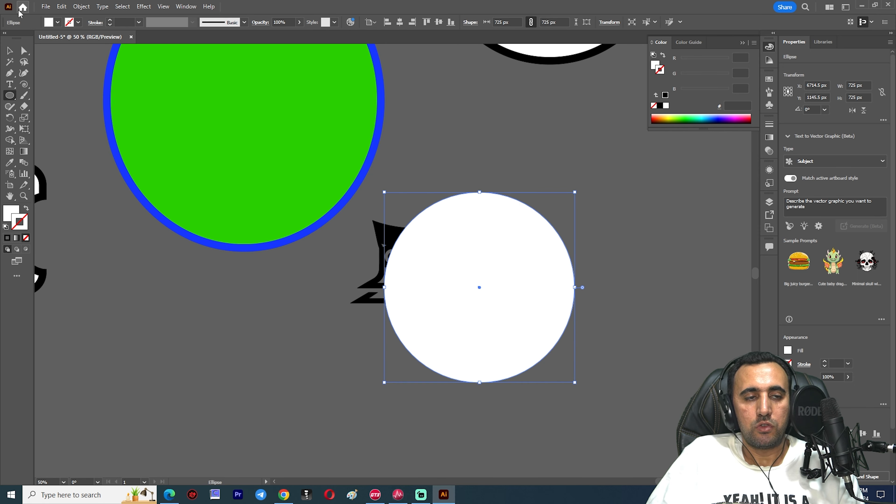
key(v)
scroll(553, 290, up, 1)
drag(522, 320, 491, 298)
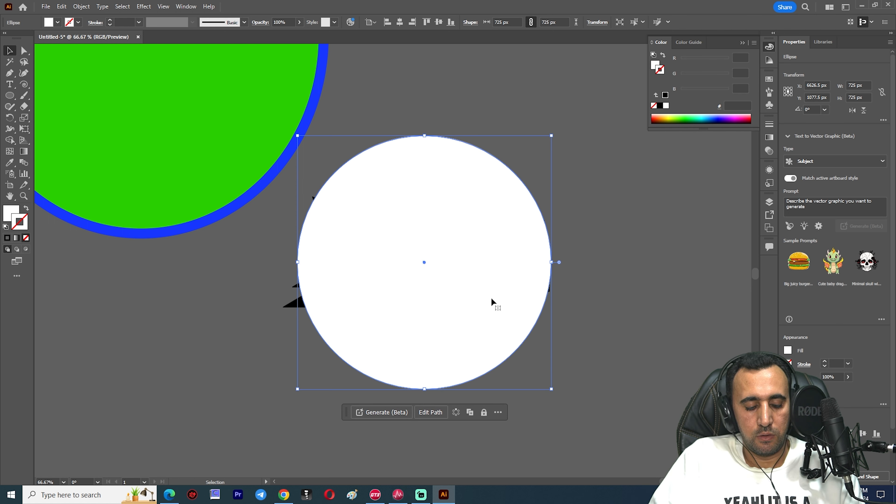
Send the white circle behind the owl and lettering
key(a)
key(ctrl+shift+bracketleft)
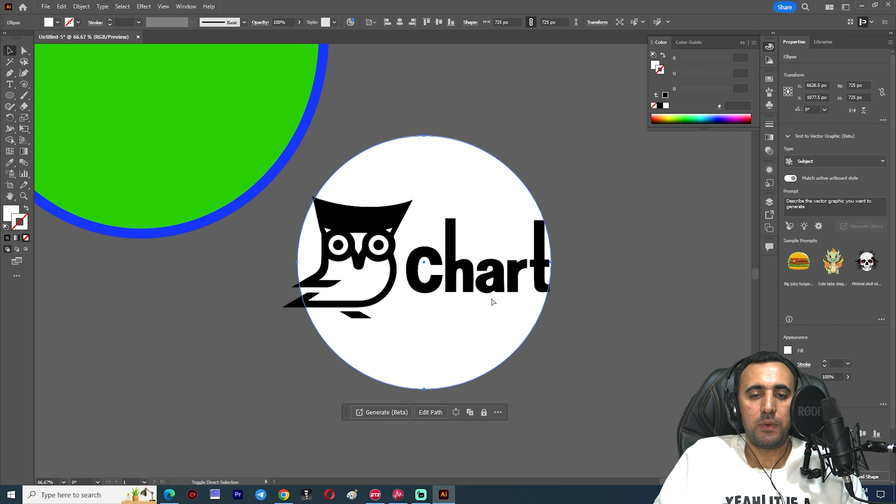
key(v)
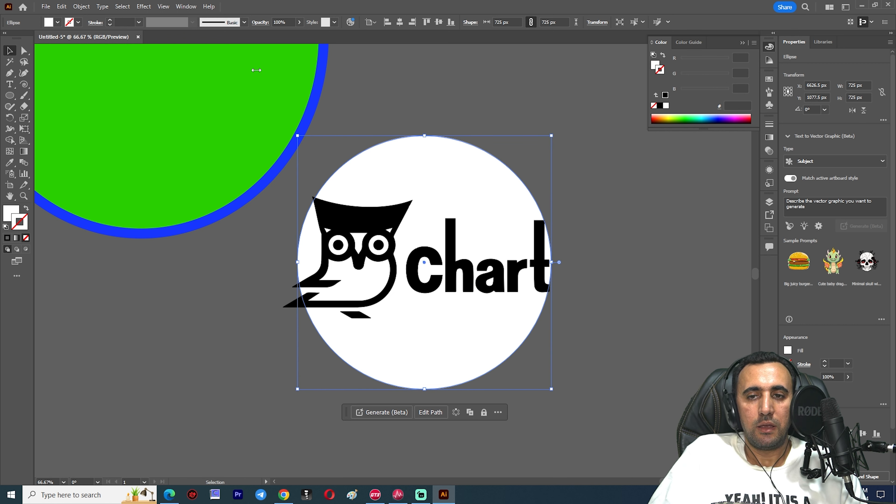
Give the white circle a black stroke of 34 pt
click(110, 21)
scroll(112, 21, up, 20)
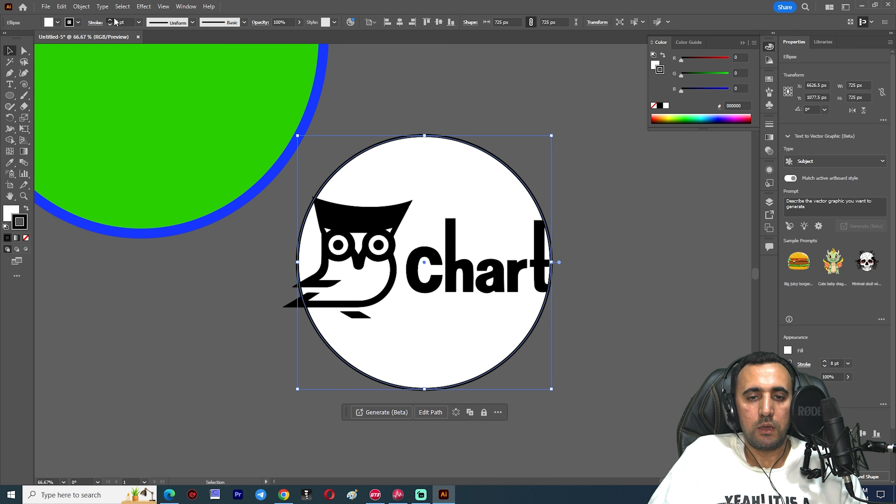
scroll(114, 22, up, 10)
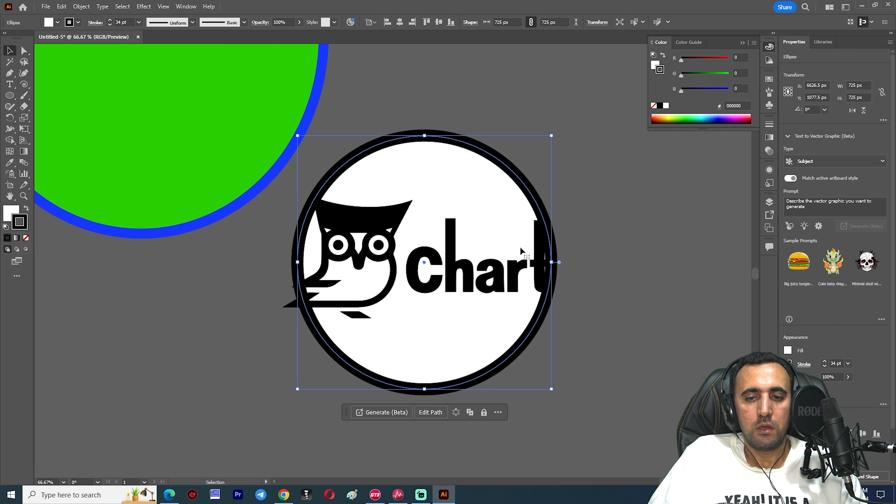
Widen the circle into an ellipse 912 px wide around the whole logo, reduce its height and deselect it
drag(553, 261, 578, 262)
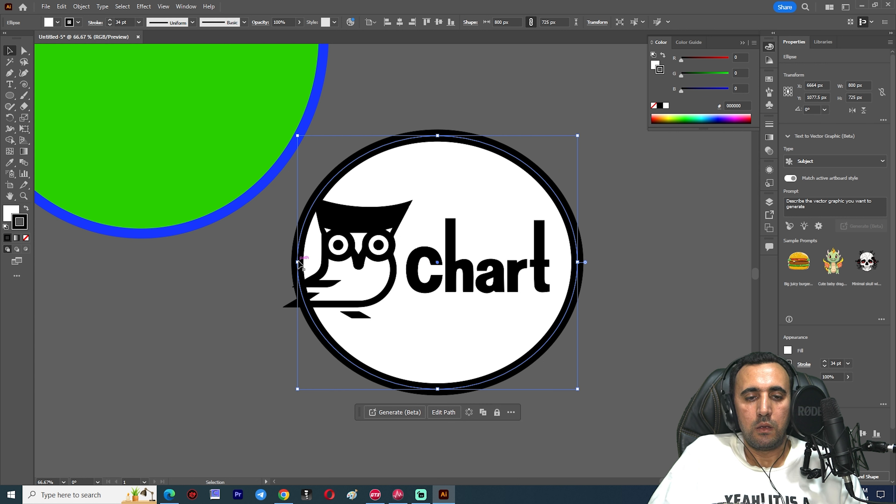
drag(297, 263, 257, 263)
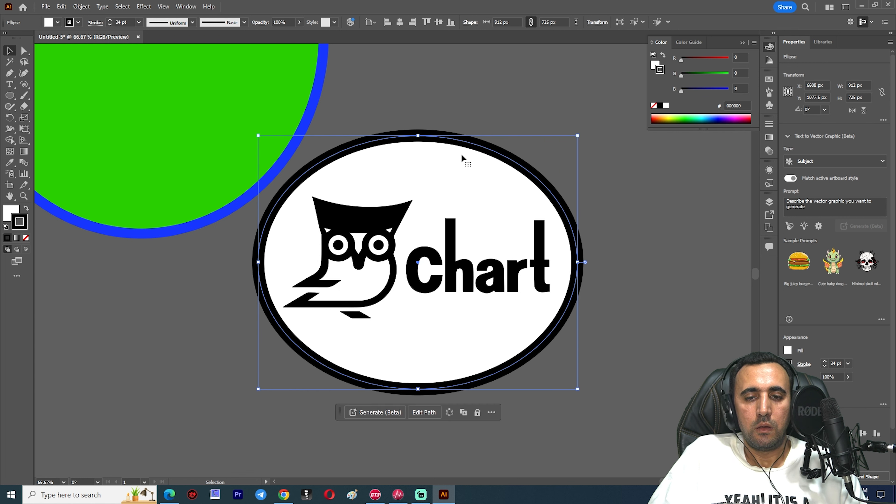
click(219, 300)
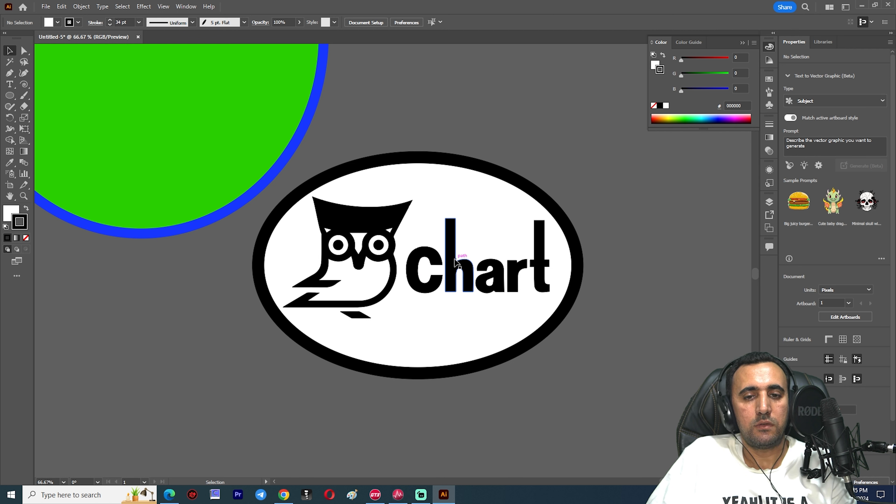
Delete all the letters of the word Chart next to the owl
click(448, 268)
key(Delete)
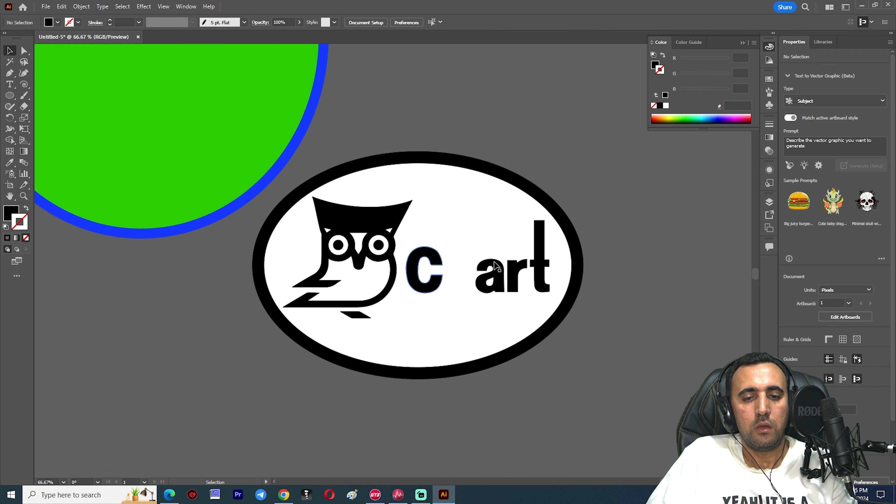
key(Delete)
click(498, 271)
key(Delete)
click(516, 274)
key(Delete)
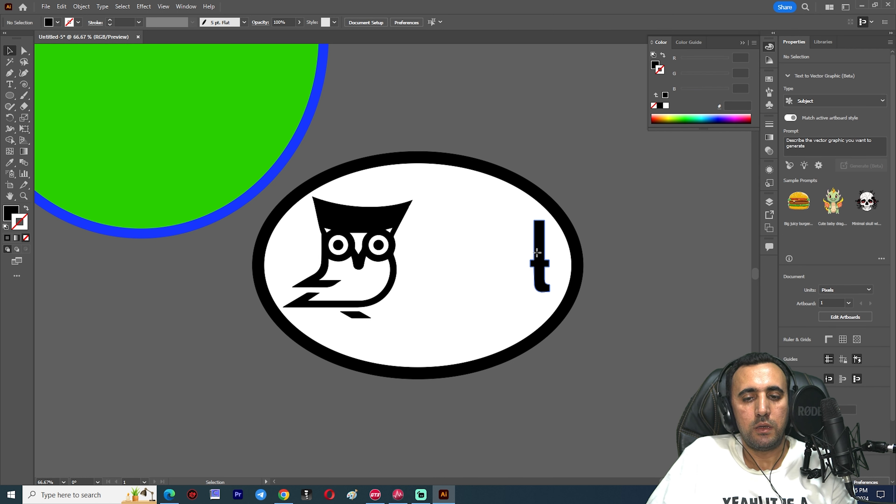
click(537, 252)
key(Delete)
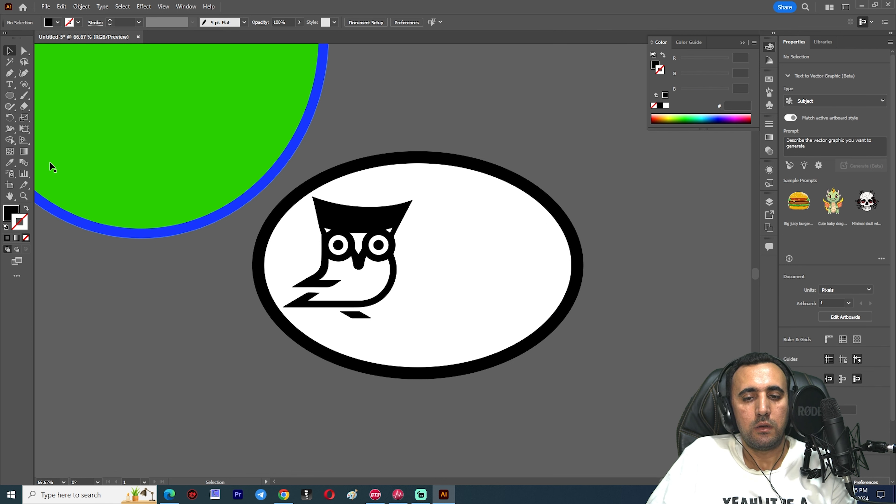
Add the text "mr gfx", enlarge it to about 177 pt and place it beside the owl inside the ellipse
click(10, 84)
click(419, 86)
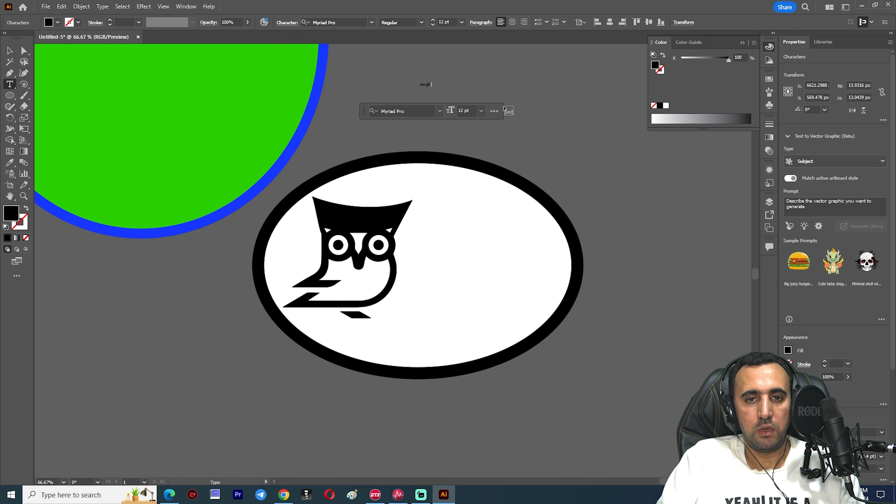
key(Escape)
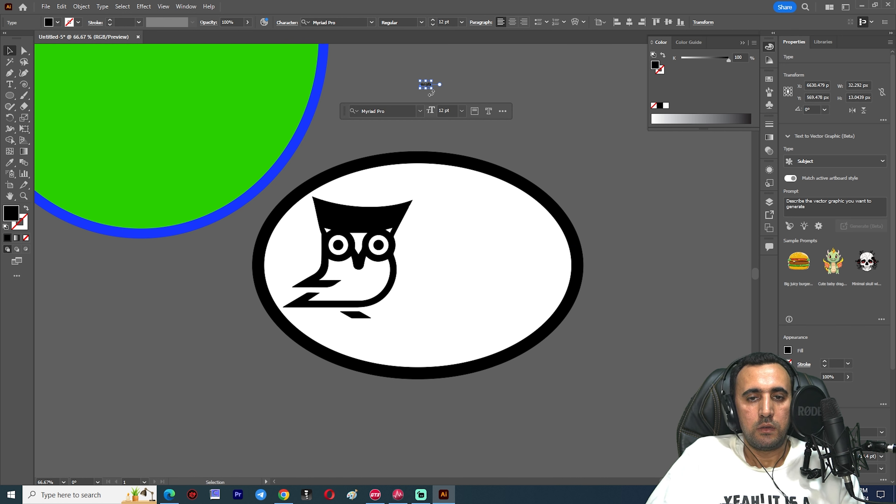
drag(431, 92, 636, 192)
drag(533, 118, 510, 258)
Replace the wording beside the owl with "MR GFX" in capitals
triple_click(504, 255)
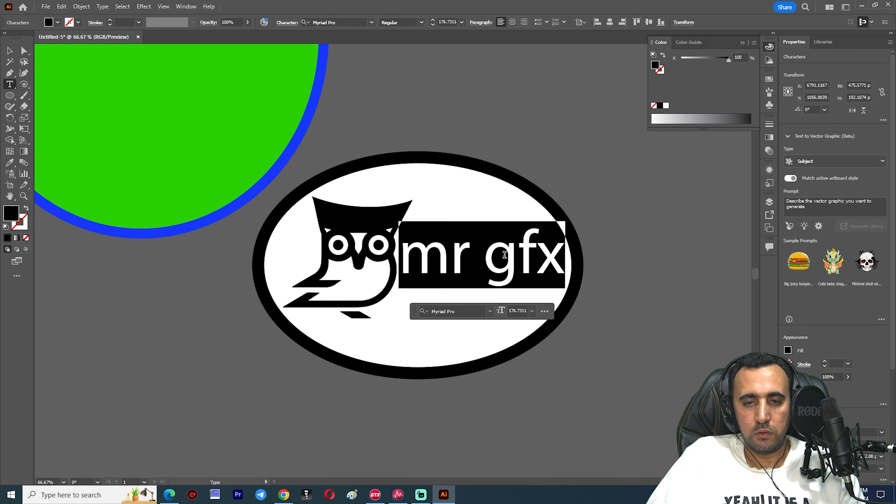
text(mr gfx)
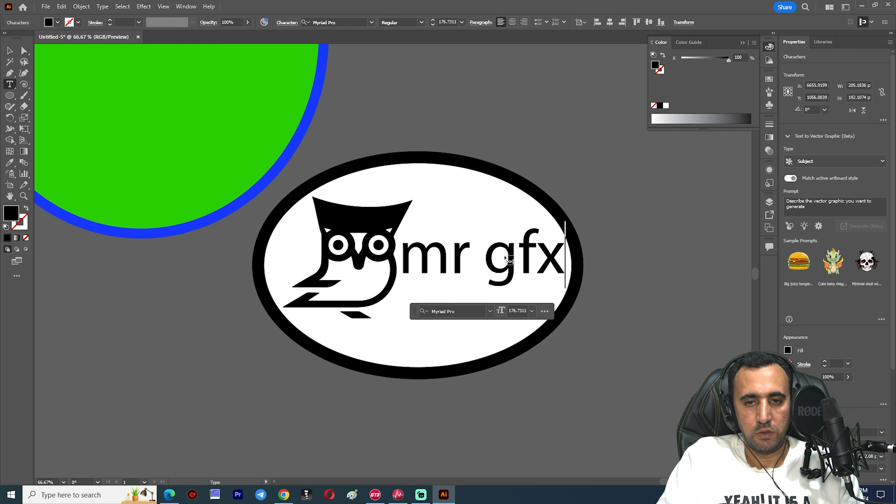
key(Escape)
triple_click(504, 255)
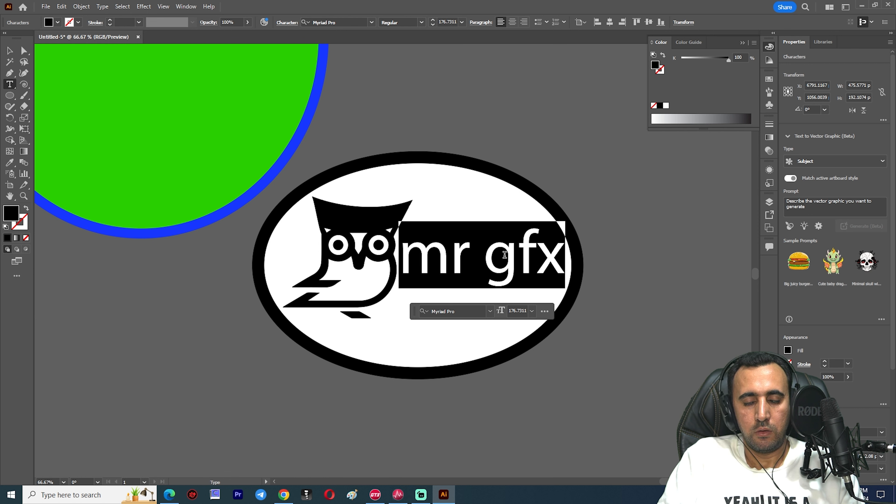
text(m)
key(BackSpace)
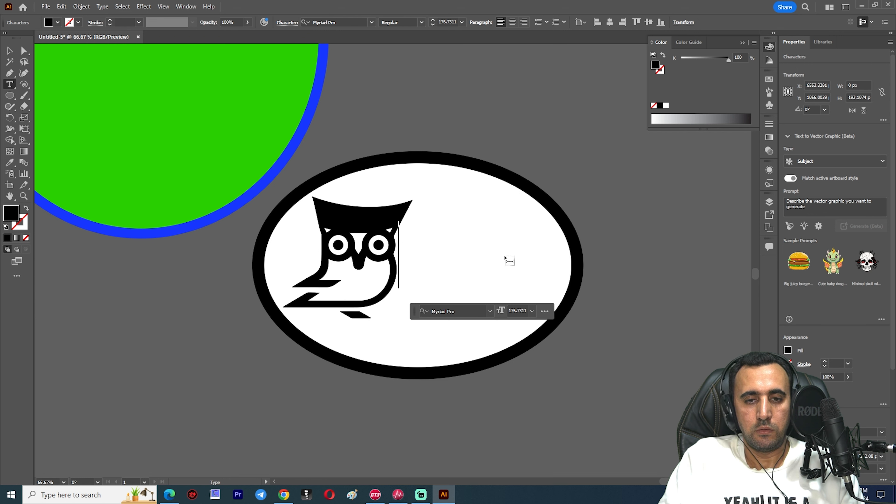
text(MR GFX)
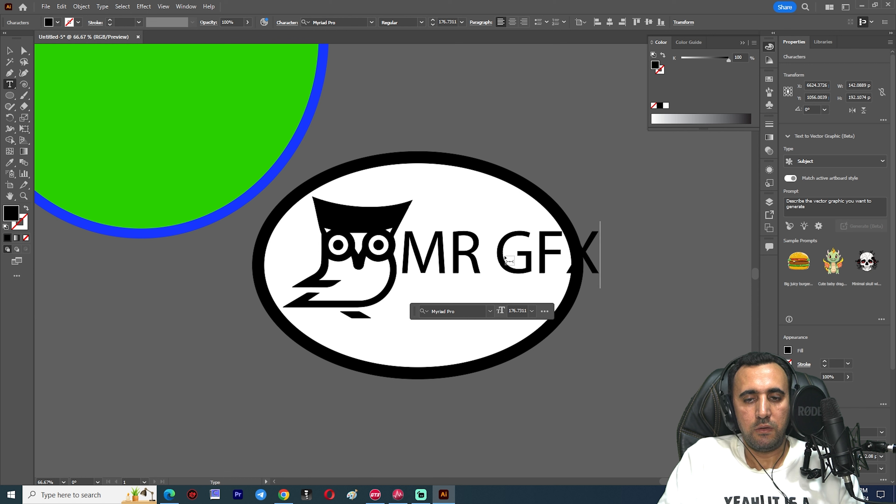
key(super+space)
text(v)
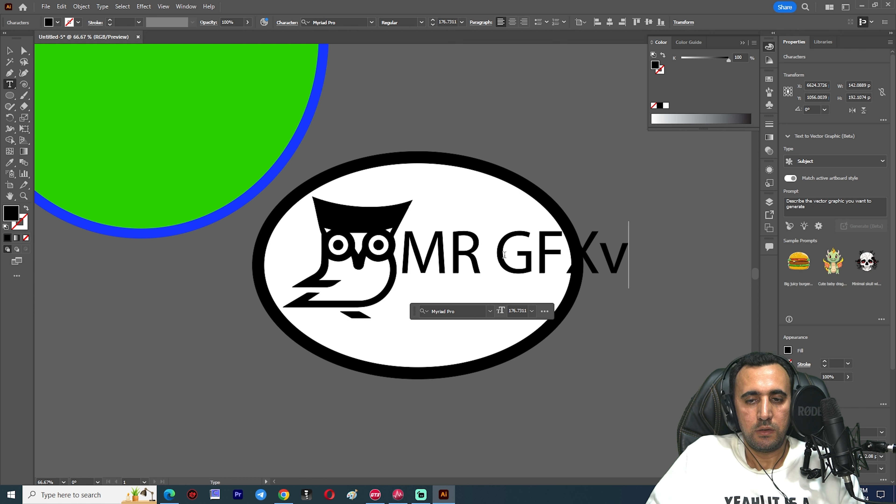
key(BackSpace)
key(Escape)
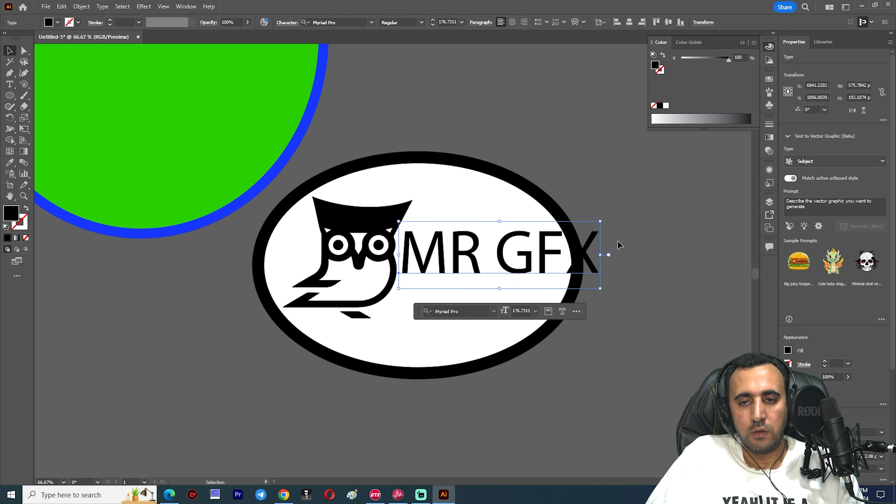
Narrow the MR GFX text to about 425 px inside the ellipse and thicken it with a 12 pt stroke
drag(605, 254, 553, 255)
drag(487, 236, 492, 242)
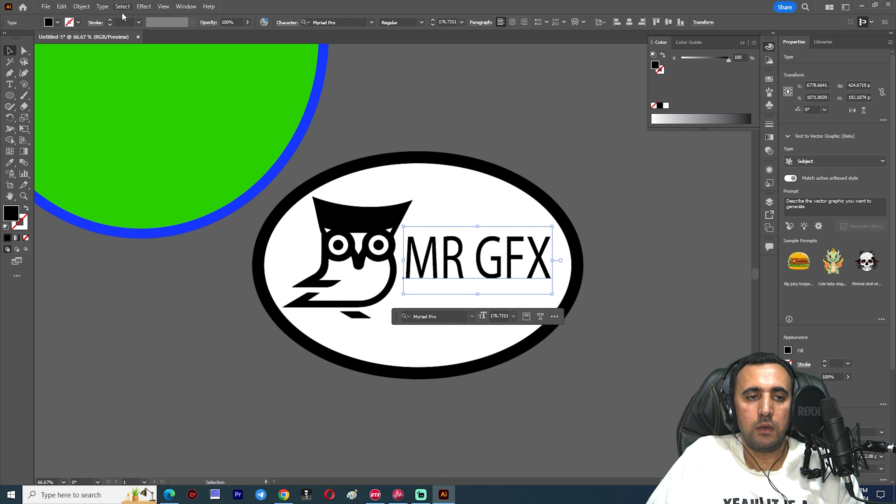
click(111, 21)
click(110, 21)
click(110, 21)
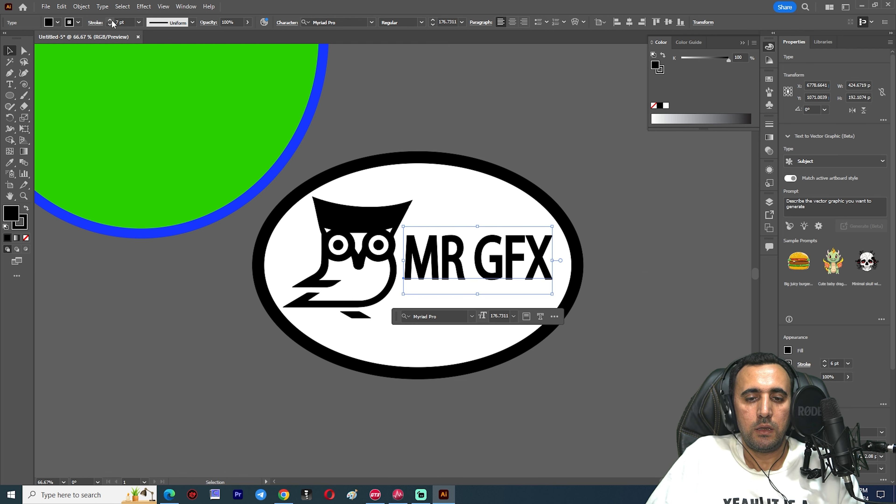
click(110, 20)
click(110, 21)
scroll(513, 266, up, 2)
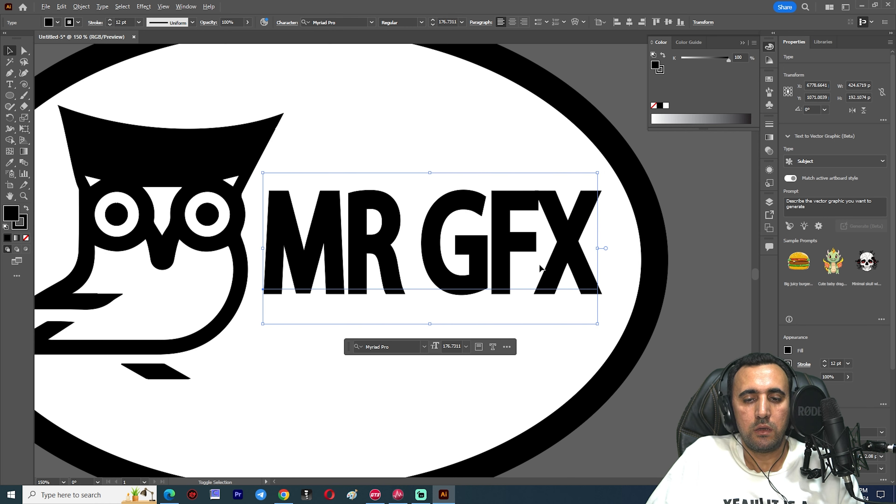
drag(480, 260, 486, 273)
Shorten the text to MR and enlarge it to about 319 pt in the upper area beside the owl
double_click(434, 251)
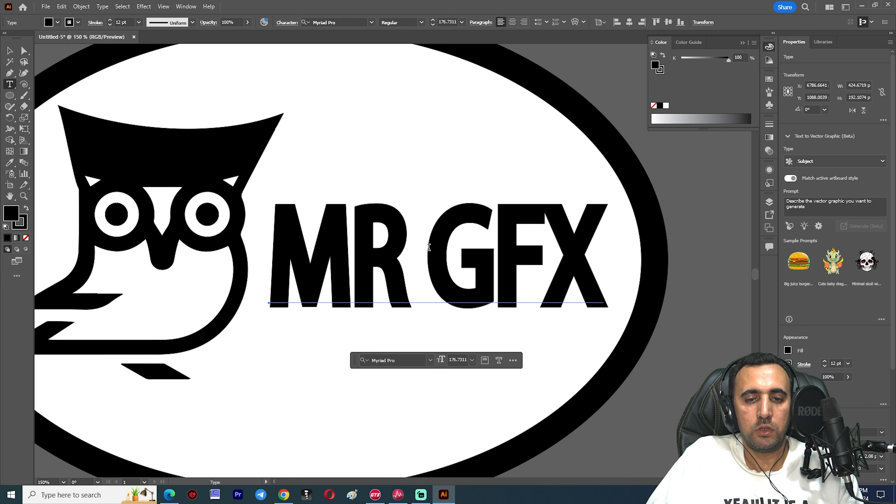
drag(431, 252, 602, 252)
key(BackSpace)
key(Escape)
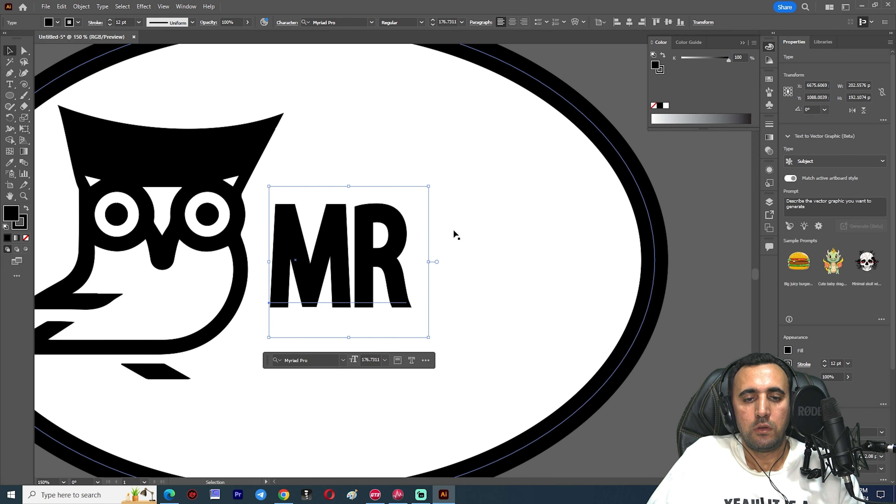
drag(430, 262, 558, 261)
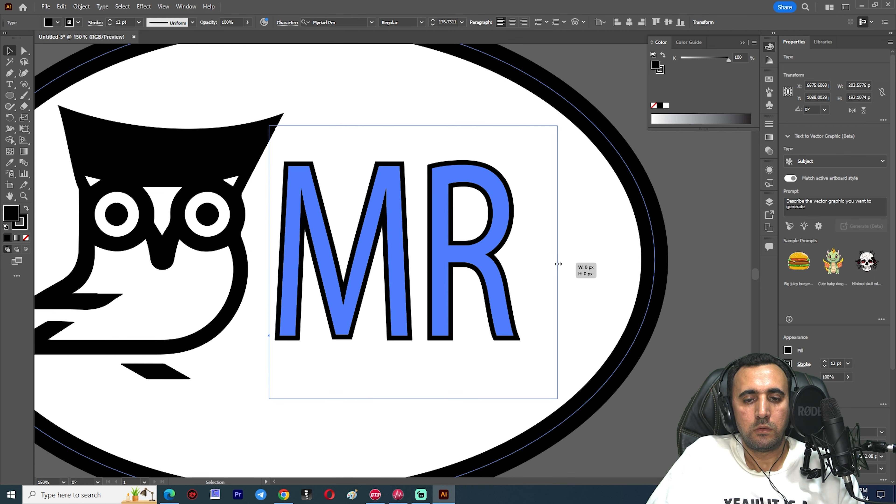
drag(401, 197, 411, 168)
scroll(416, 208, down, 2)
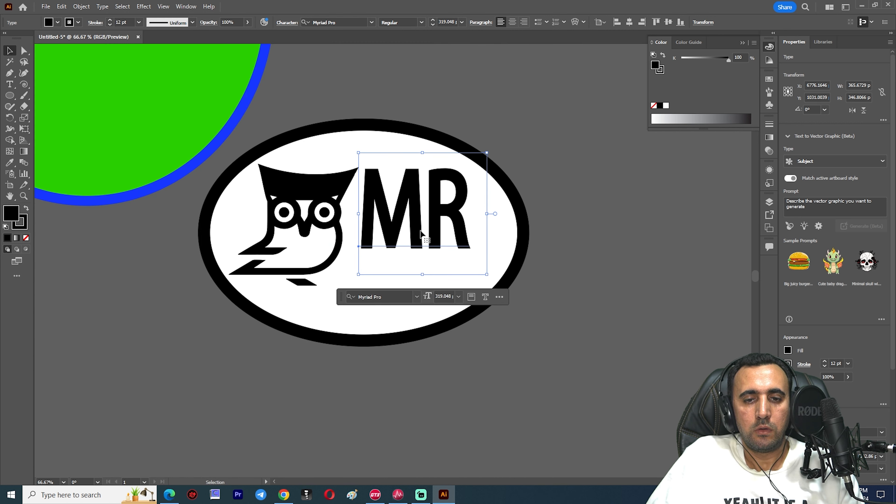
Duplicate the MR text directly below itself and change the copy's wording to GFX
drag(441, 206, 441, 276)
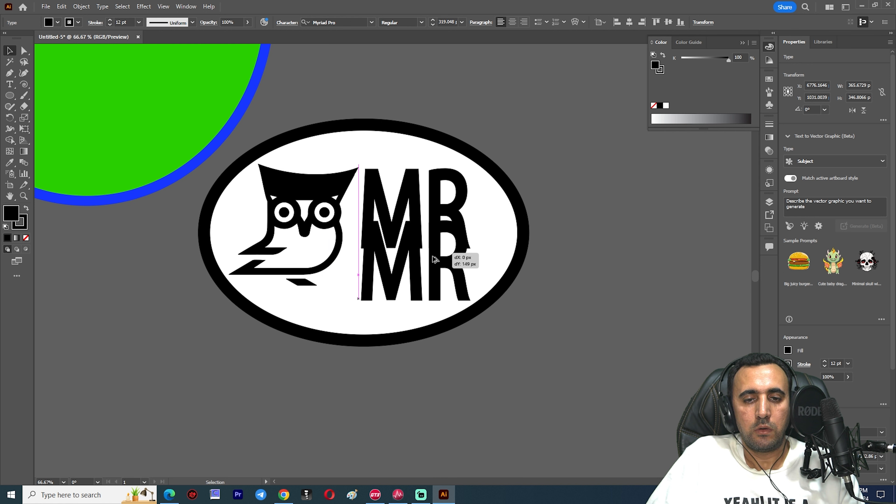
double_click(434, 278)
key(ctrl+a)
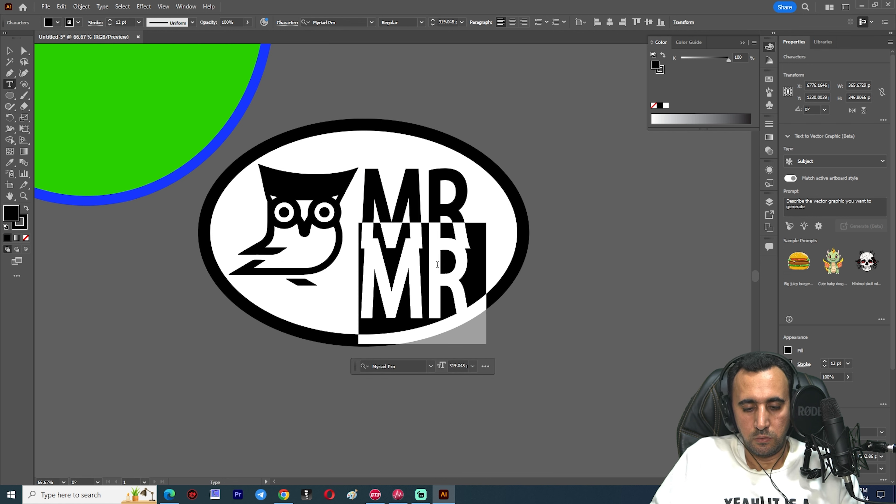
text(GFX)
key(Escape)
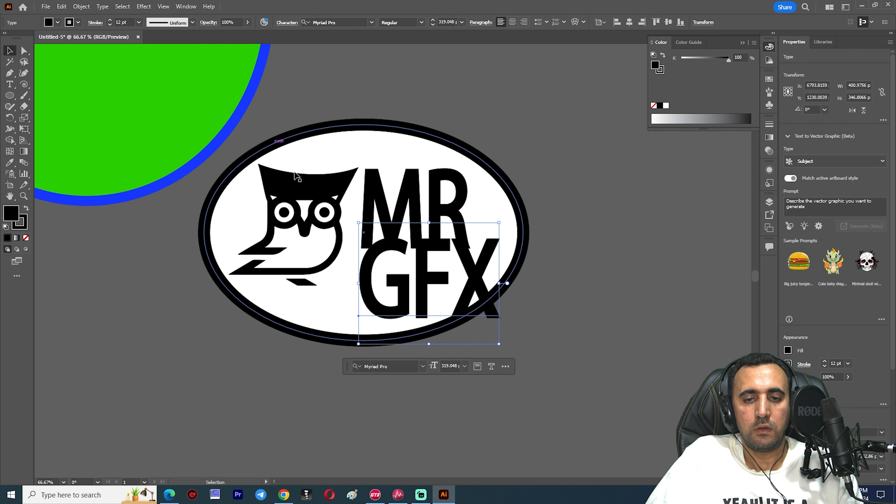
Scale GFX to about 220 pt and MR to about 228 pt, and stack them closely beside the owl
drag(502, 223, 456, 260)
drag(435, 296, 439, 277)
drag(424, 226, 426, 209)
drag(486, 256, 446, 212)
drag(415, 154, 419, 166)
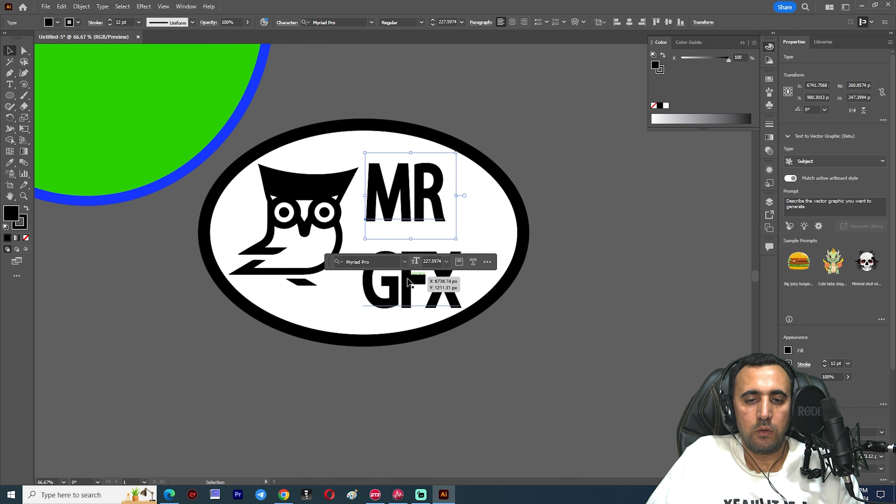
drag(406, 284, 395, 268)
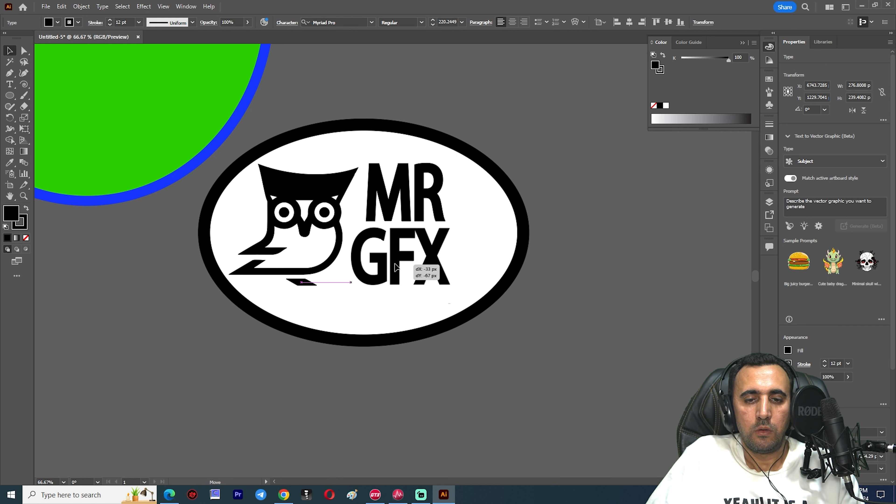
click(609, 155)
Narrow the white ellipse to 809 px and shift it slightly around the owl and lettering
click(515, 206)
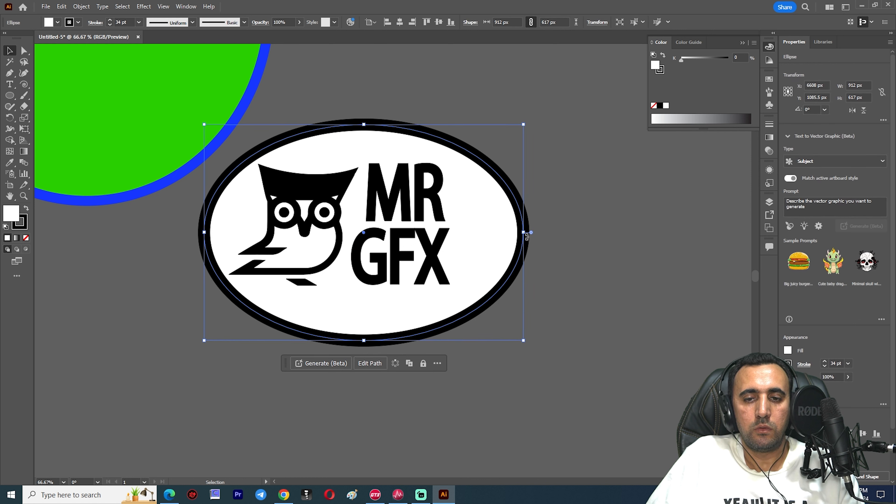
drag(524, 232, 488, 216)
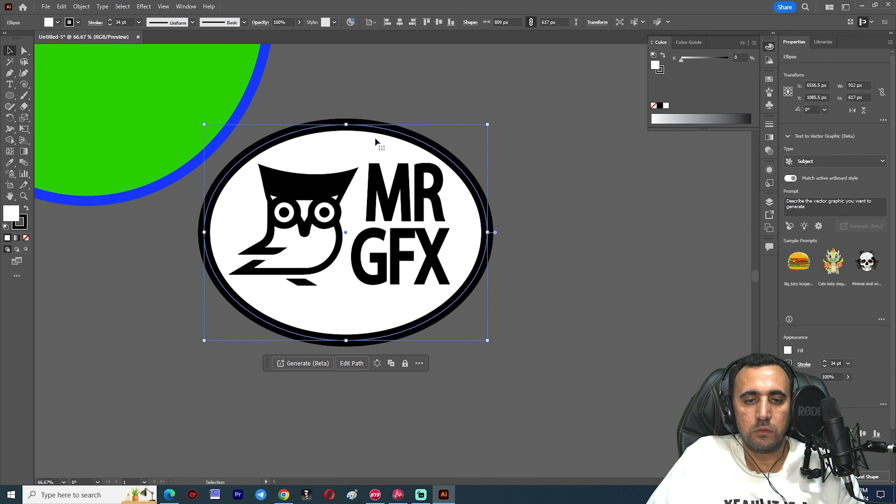
drag(393, 136, 399, 135)
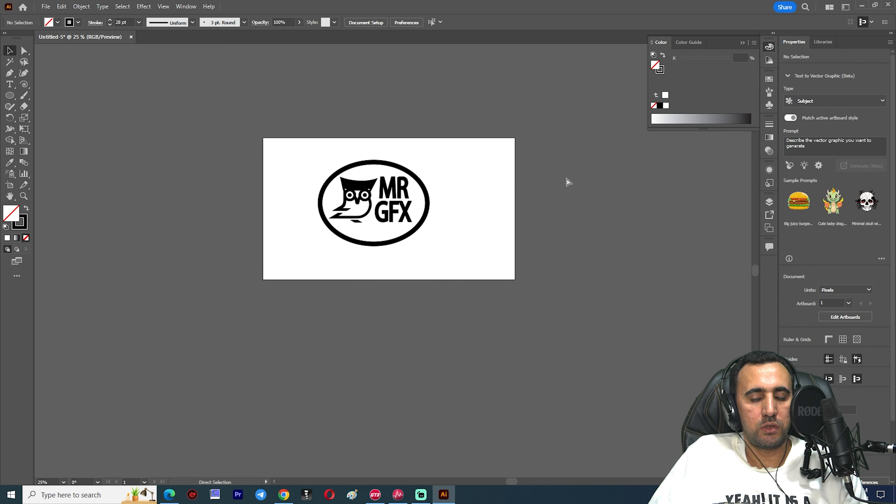
Paste the yellow, pink and blue logo image onto the artboard
key(ctrl+v)
key(ctrl+equal)
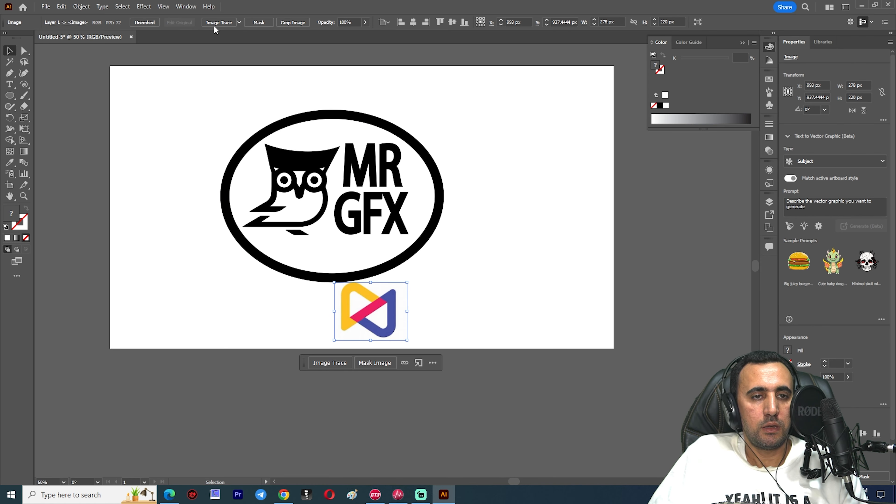
click(223, 23)
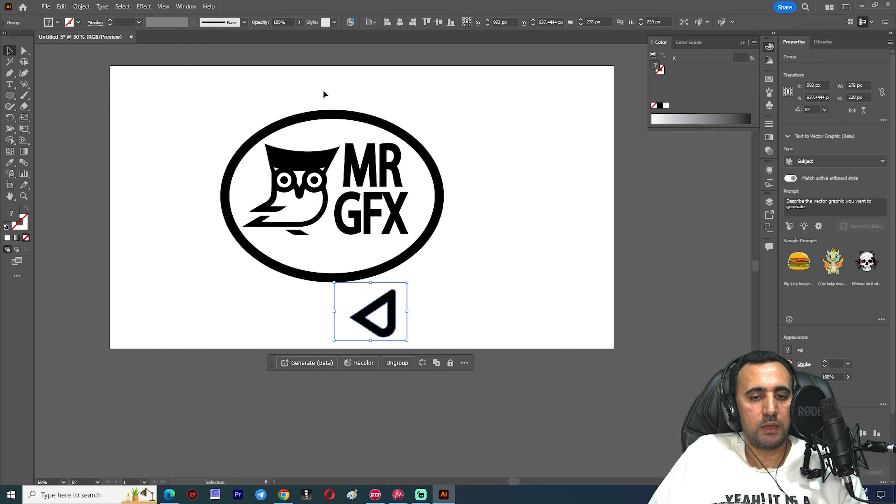
key(ctrl+z)
key(ctrl+z)
Trace the pasted colour logo with the 6 Colors preset and expand it into vector paths
scroll(398, 315, up, 3)
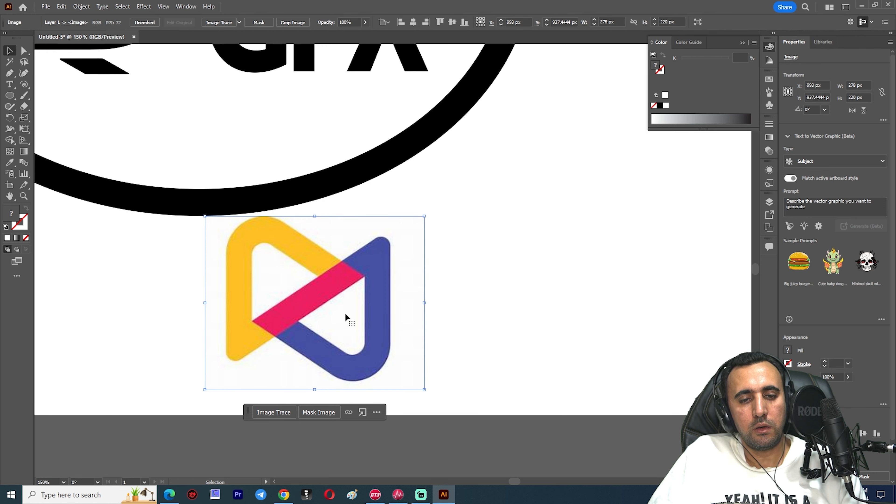
scroll(324, 288, down, 1)
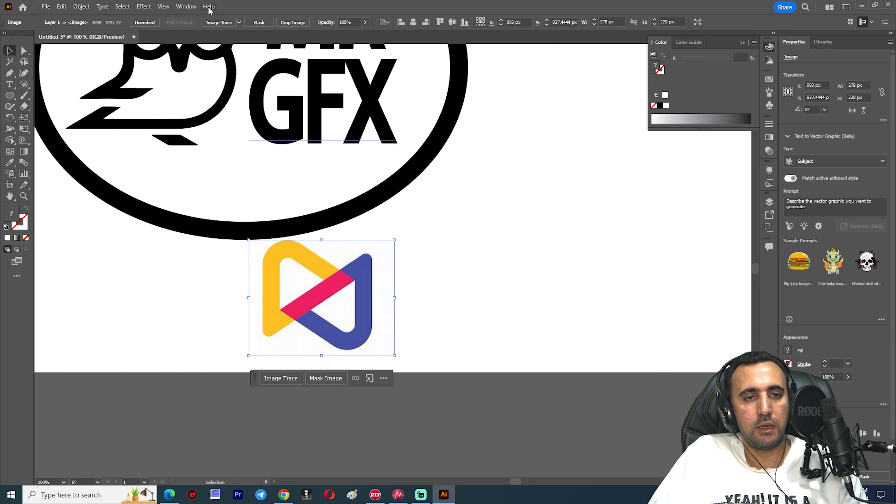
click(240, 22)
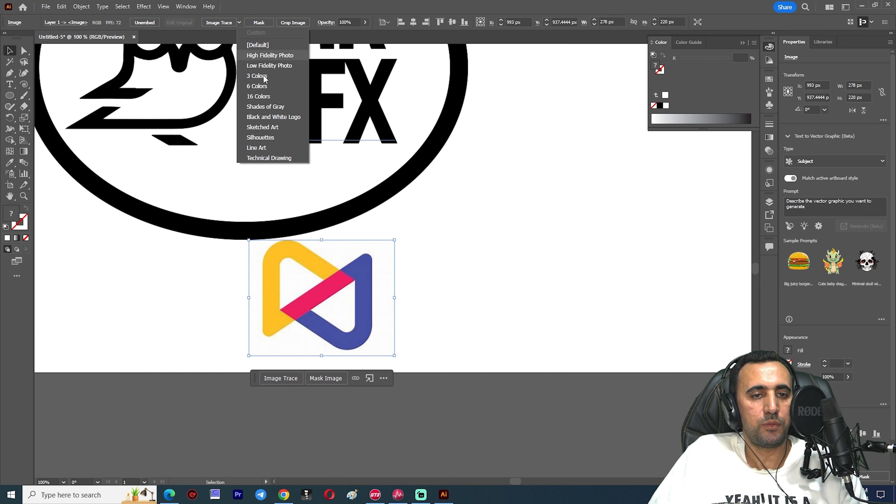
click(261, 87)
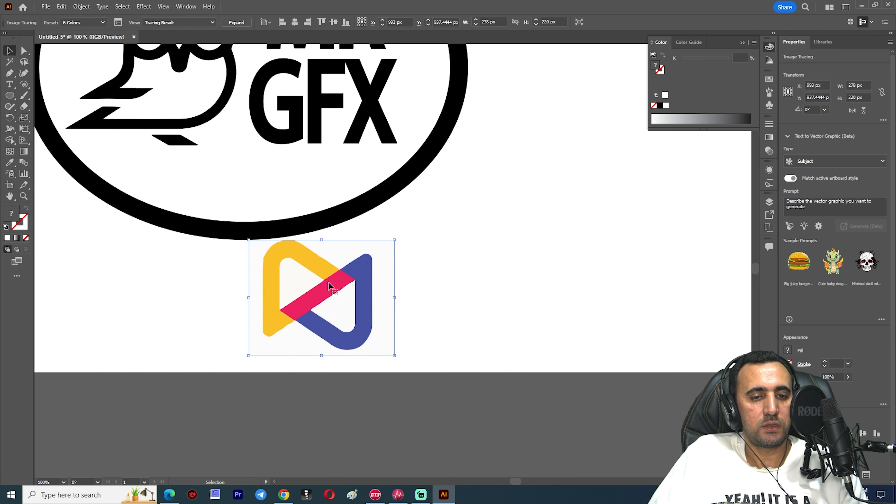
click(231, 24)
Ungroup the traced colour logo and remove the light background around it
right_click(335, 275)
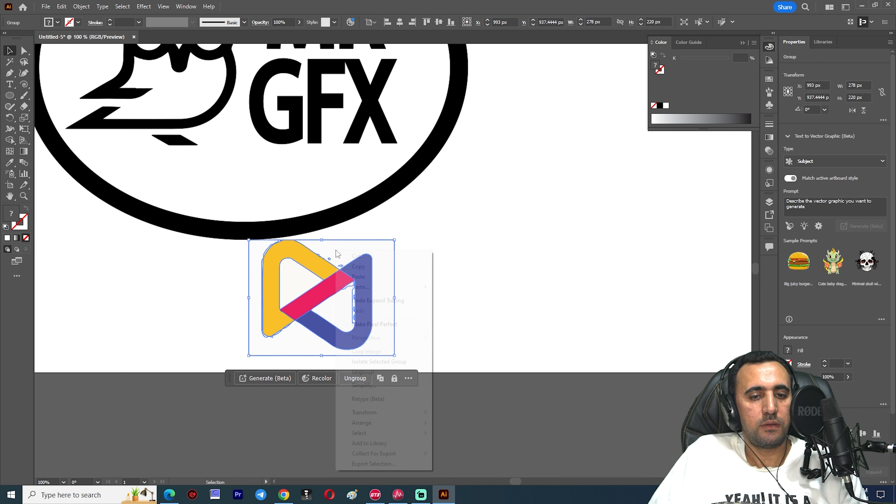
click(363, 371)
click(420, 257)
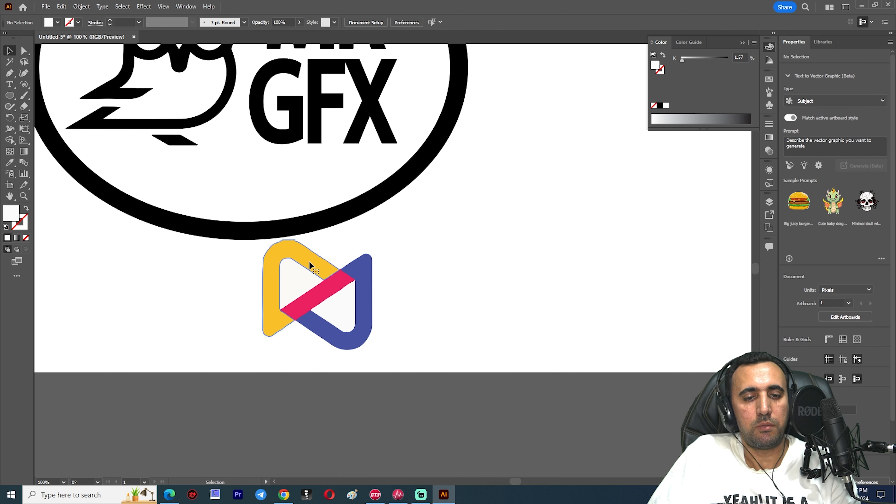
Select the yellow, pink and blue pieces of the traced logo and move them below the artboard, away from the off-white remnants
click(309, 272)
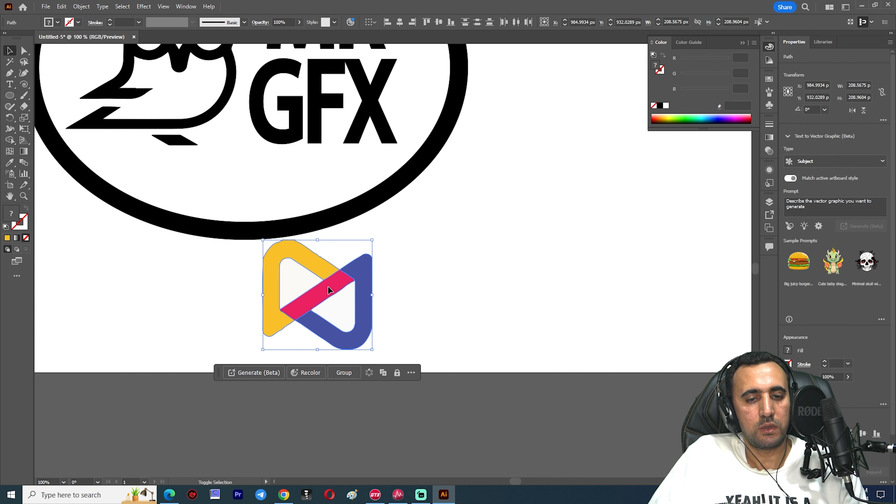
click(345, 328)
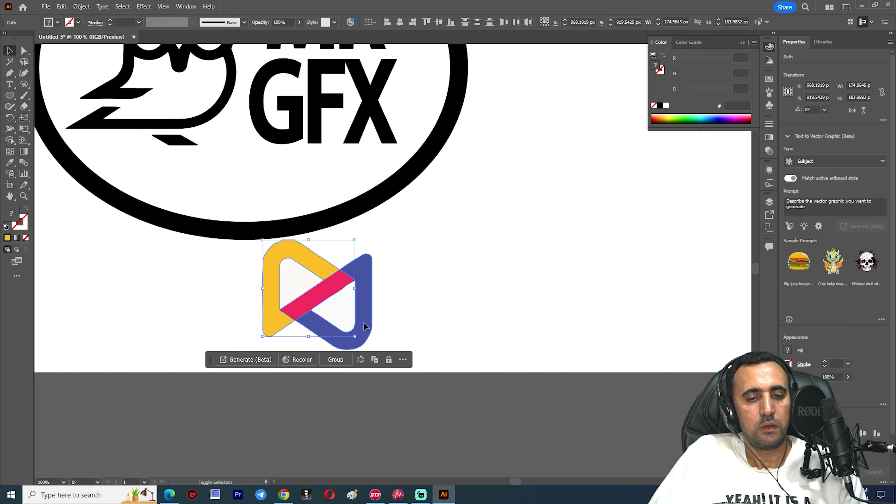
drag(369, 341, 508, 415)
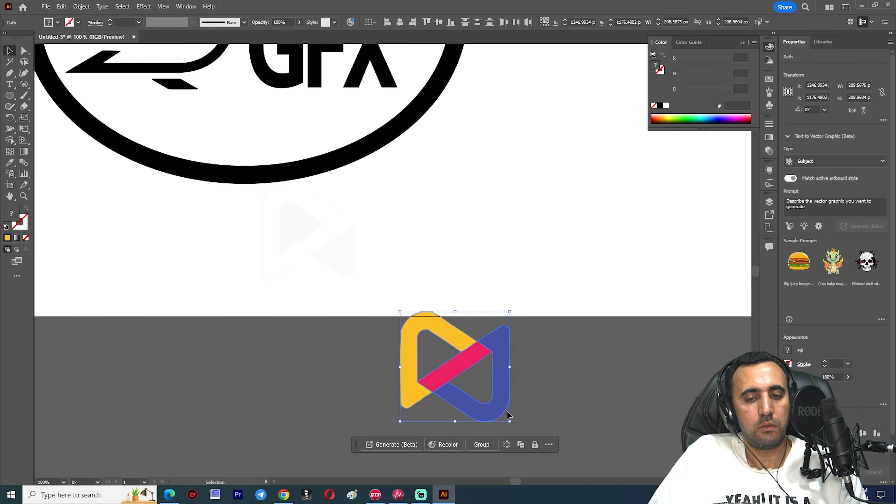
scroll(522, 321, down, 3)
drag(501, 328, 324, 373)
click(370, 348)
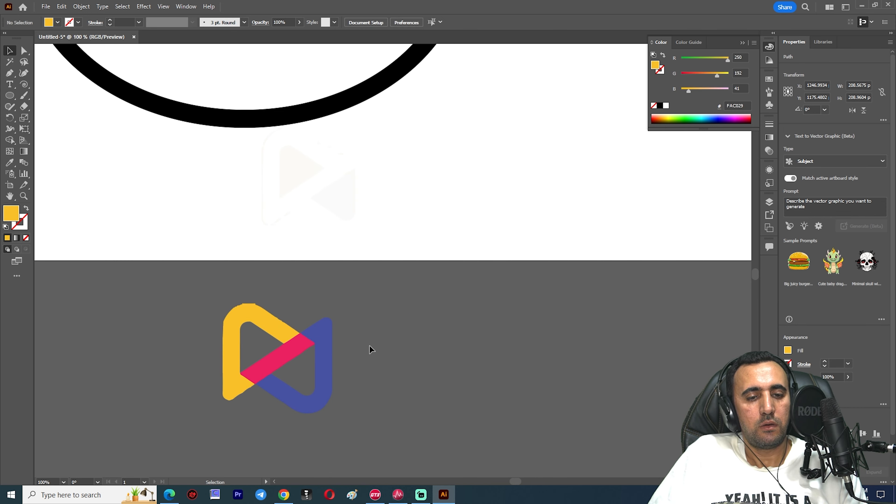
scroll(363, 282, down, 3)
drag(162, 412, 160, 413)
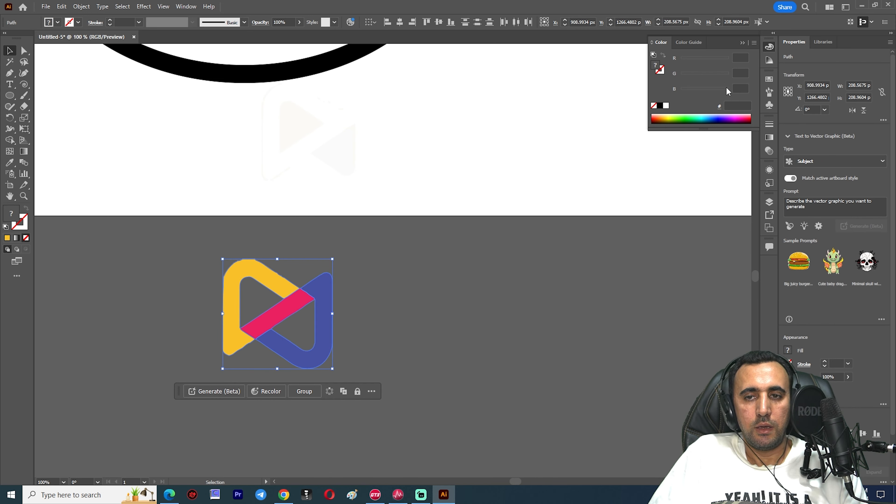
Draw a yellow circle about 229 px wide beside the logo and an overlapping rectangle about 233 by 178 px filled blue 004CD0
scroll(269, 272, up, 1)
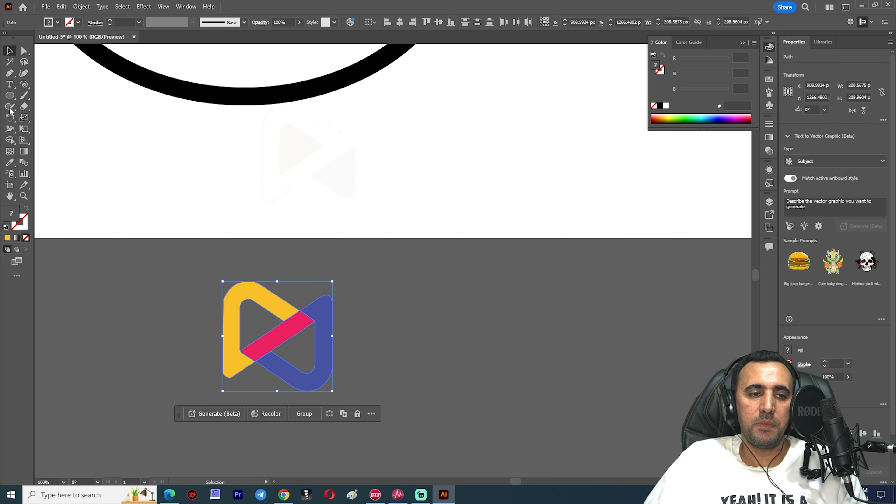
click(11, 97)
drag(552, 274, 432, 393)
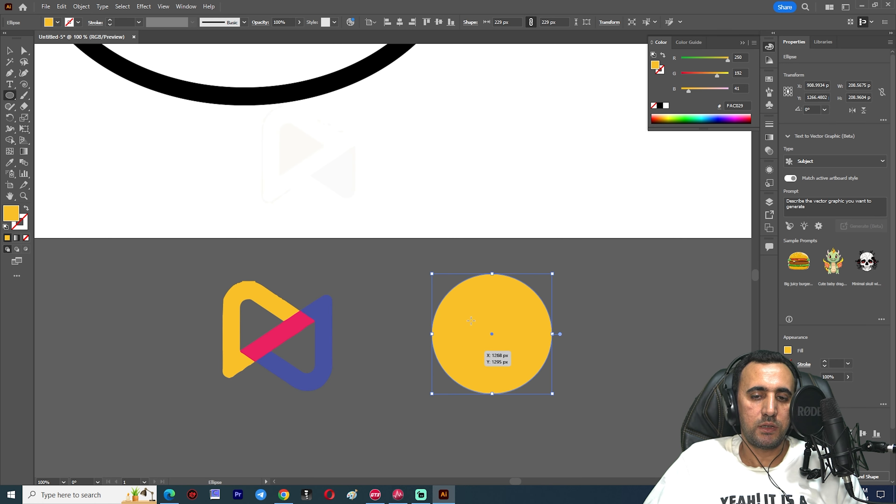
drag(11, 99, 46, 91)
drag(590, 329, 465, 422)
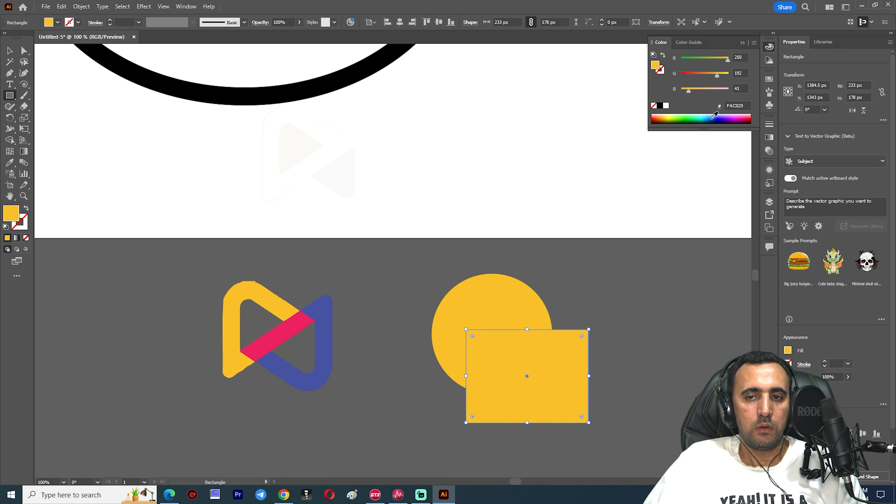
click(714, 115)
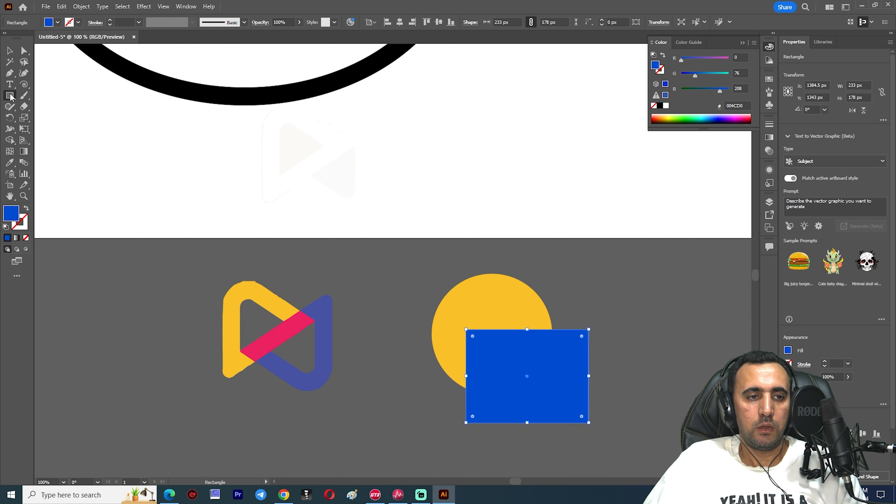
Draw an ellipse about 270 by 228 px overlapping the blue rectangle's lower corner and fill it with green 7BD000
scroll(603, 399, down, 3)
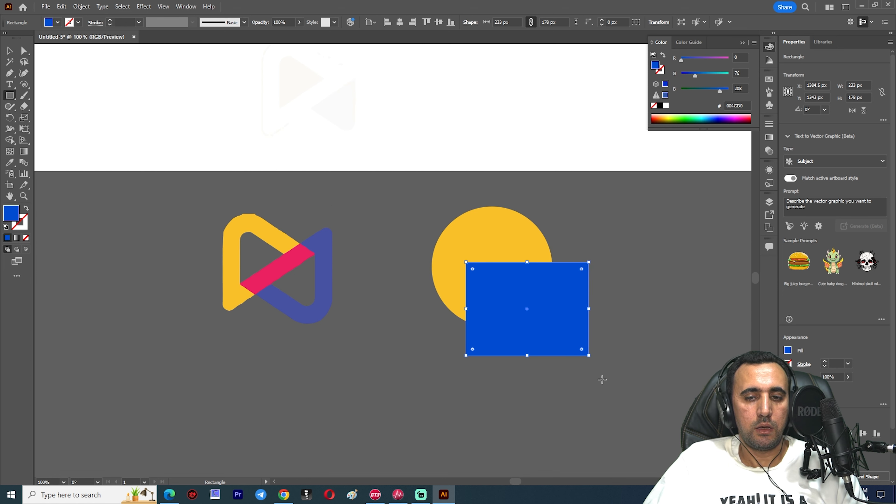
right_click(10, 97)
click(53, 118)
mouse_move(656, 318)
mouse_down()
mouse_move(508, 382)
mouse_move(514, 437)
mouse_up()
click(672, 116)
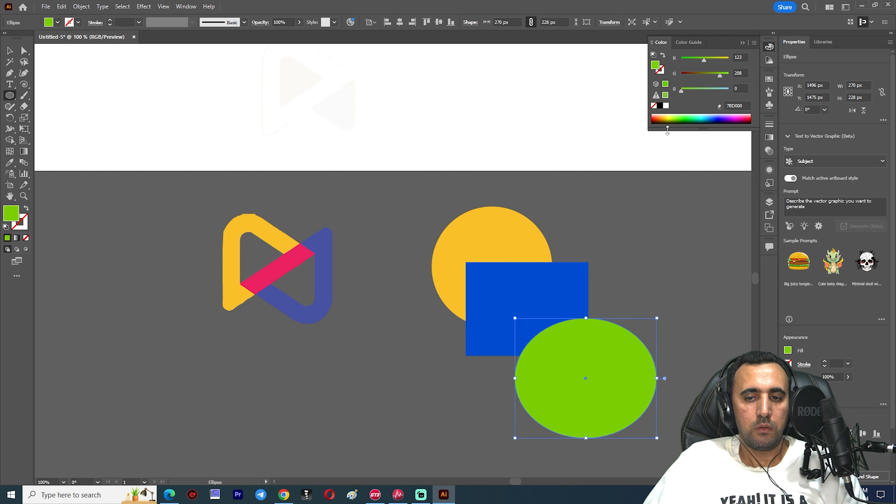
Select the circle, rectangle and ellipse together and bring up the Pathfinder options
click(10, 51)
drag(610, 251, 472, 395)
click(187, 7)
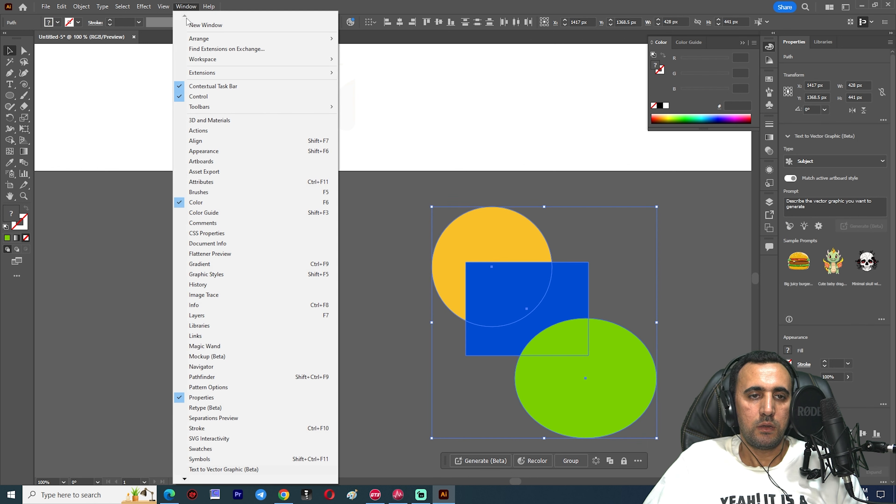
click(206, 377)
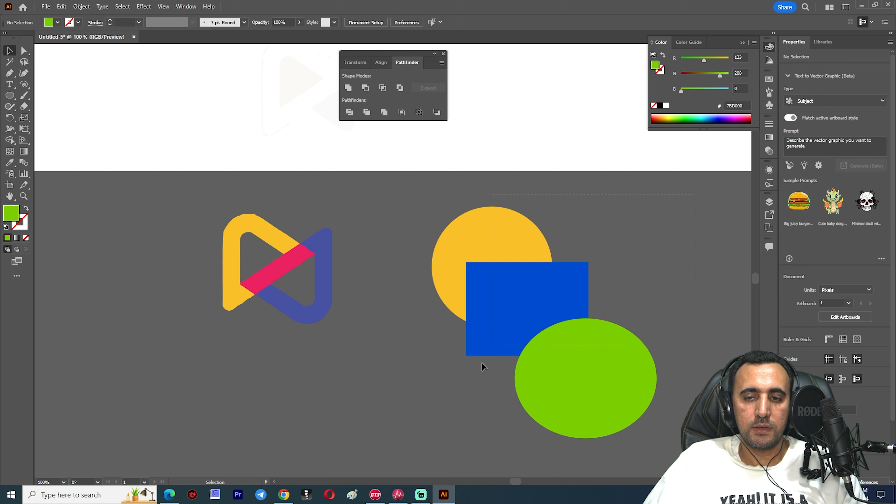
Try Pathfinder Unite on the three overlapping shapes and undo it to restore the separate shapes
click(349, 88)
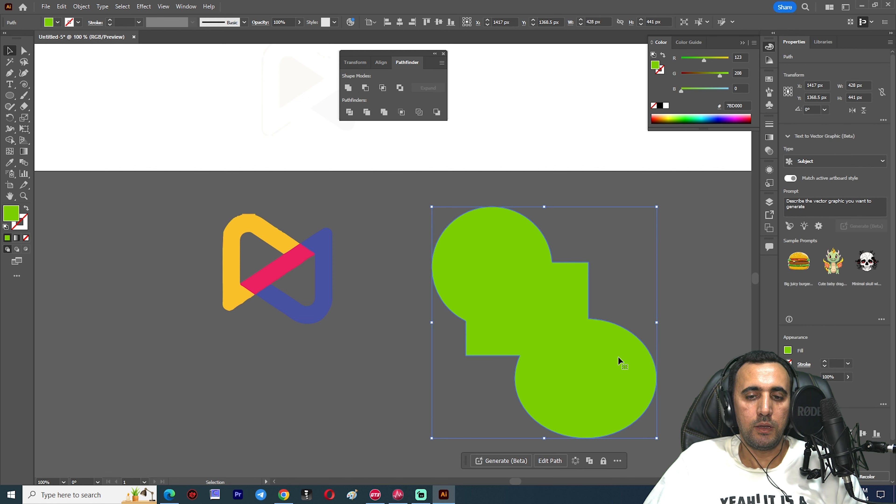
drag(549, 287, 526, 306)
key(ctrl+z)
click(690, 269)
key(ctrl+z)
click(688, 267)
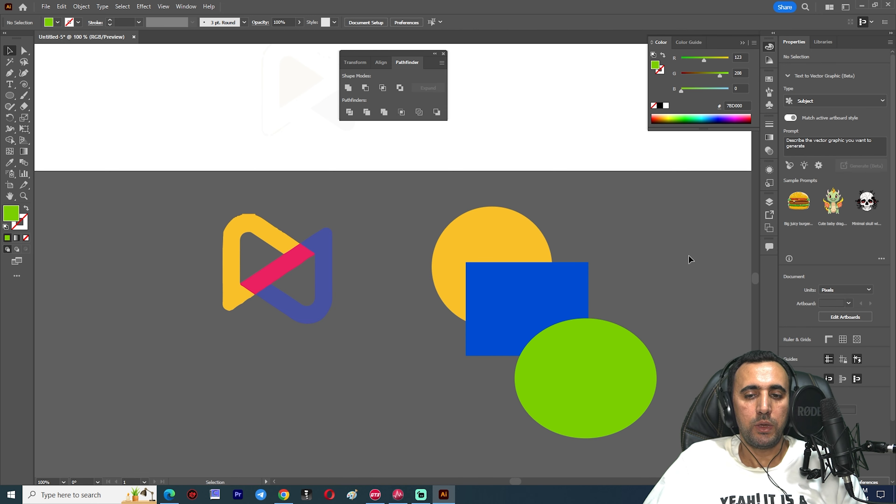
Try subtracting the blue rectangle from the yellow circle with Minus Front and undo the subtraction
drag(427, 380, 425, 383)
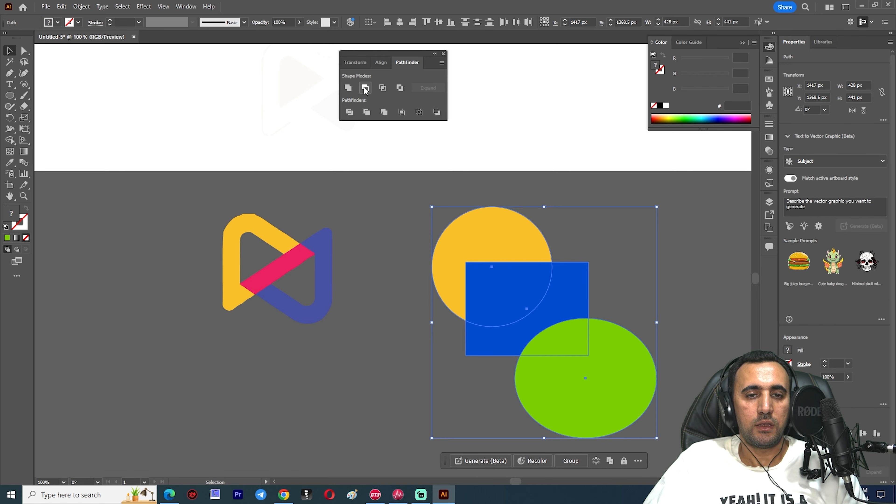
click(719, 230)
drag(579, 226, 500, 295)
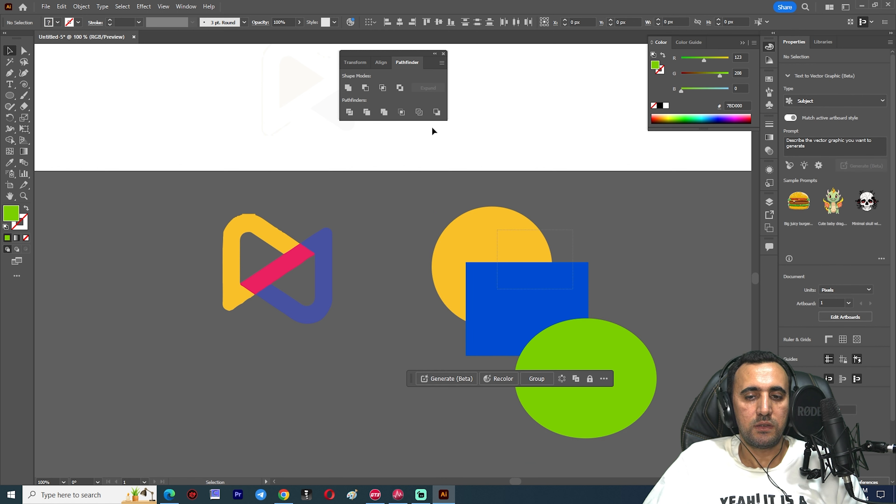
click(365, 88)
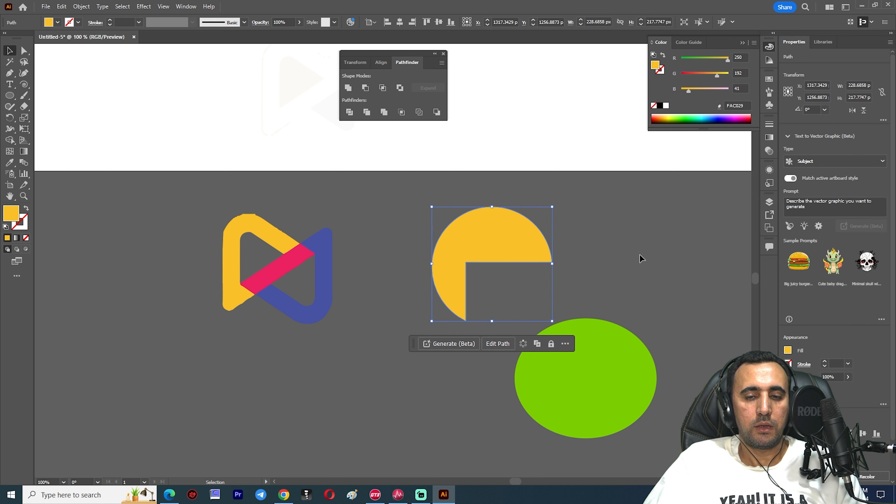
click(637, 271)
key(ctrl+z)
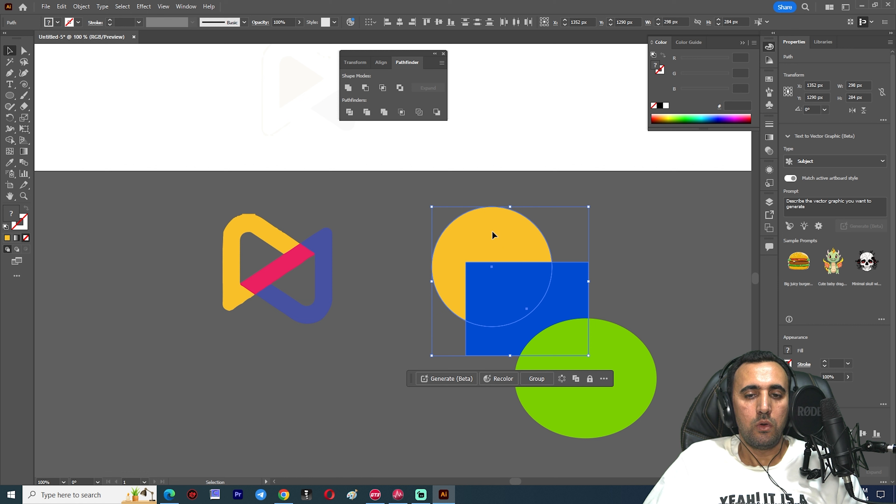
Reselect the blue rectangle and yellow circle, try Minus Front on them again and undo it
shift+click(533, 297)
click(368, 87)
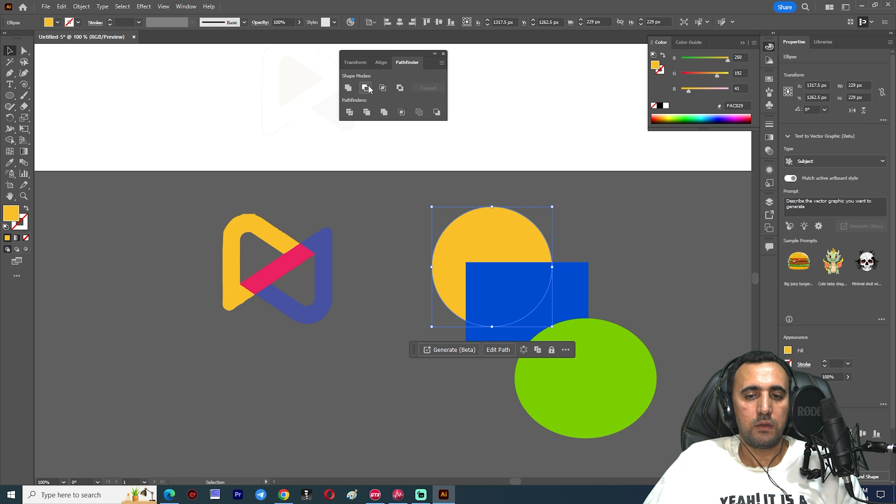
click(641, 229)
click(524, 282)
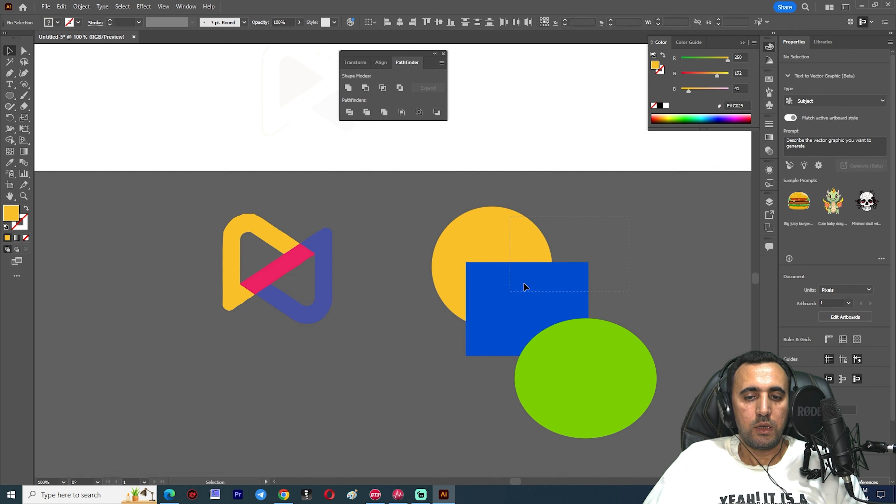
shift+click(452, 231)
click(647, 249)
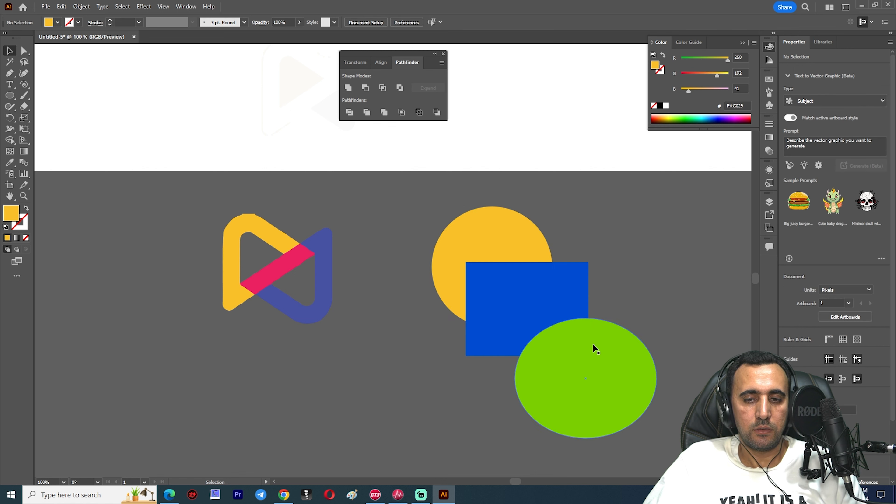
click(512, 247)
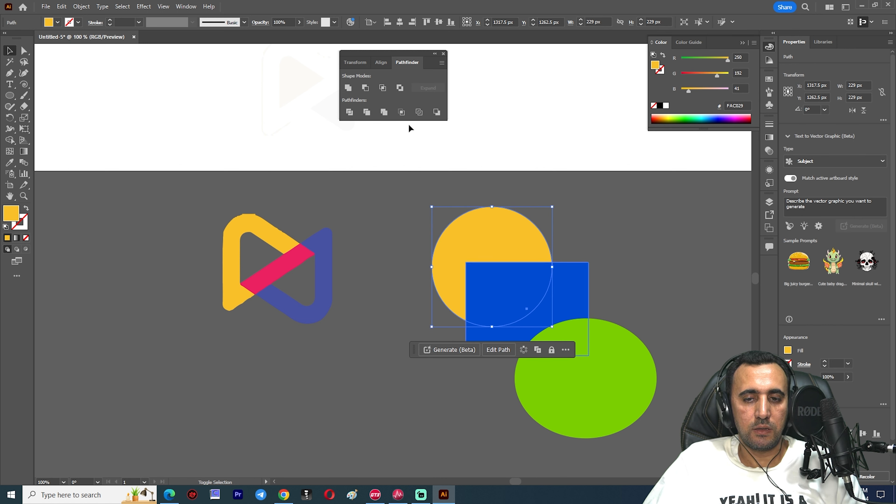
click(365, 88)
key(ctrl+z)
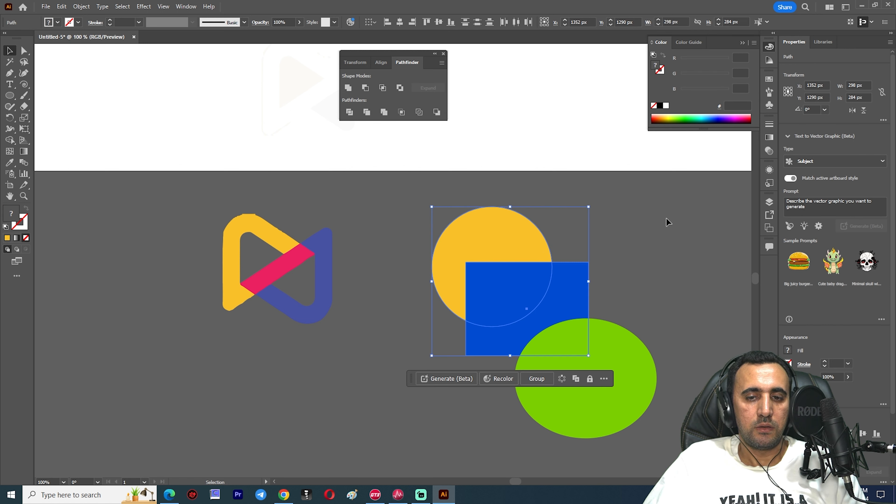
Try Pathfinder Intersect on the yellow circle and blue rectangle to keep only their overlap, and undo it
click(667, 222)
click(475, 234)
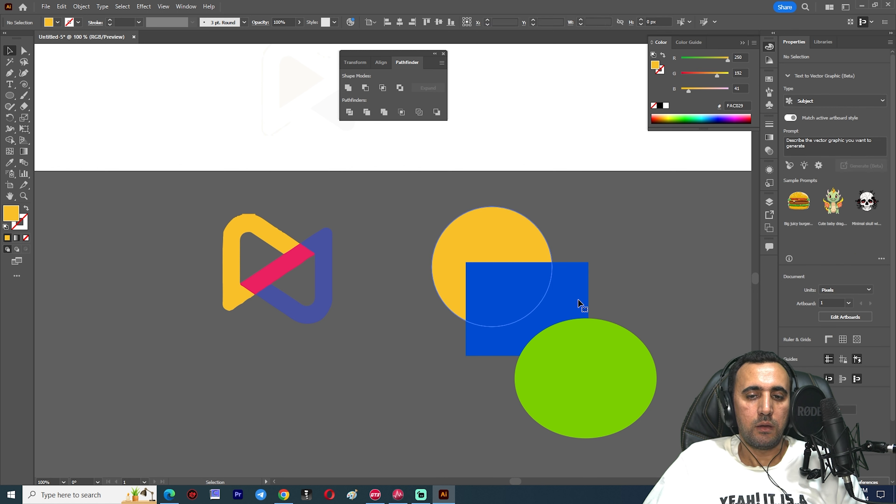
shift+click(580, 305)
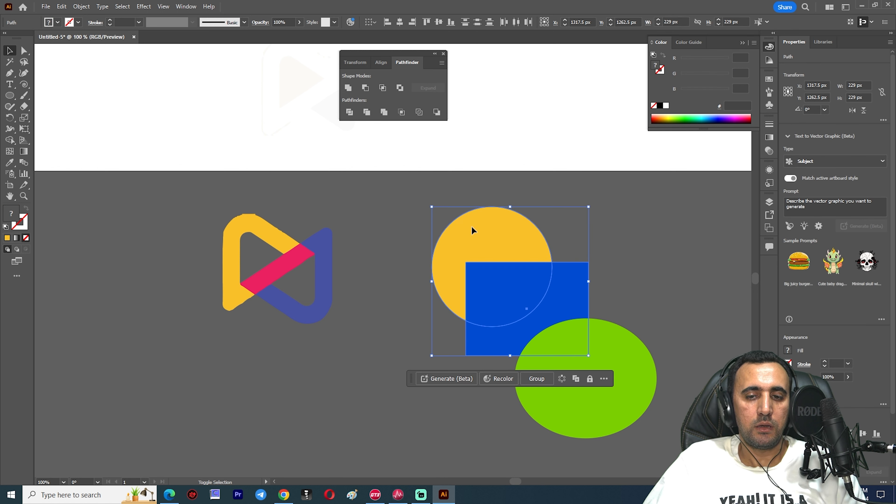
click(382, 88)
click(608, 244)
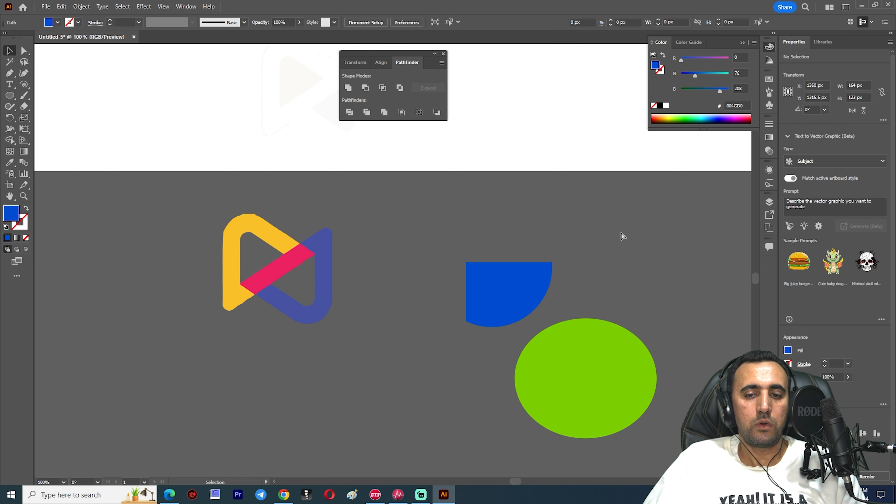
key(ctrl+z)
Try Pathfinder Exclude on the yellow circle and blue rectangle to cut out their overlap, and undo it
drag(617, 211, 509, 285)
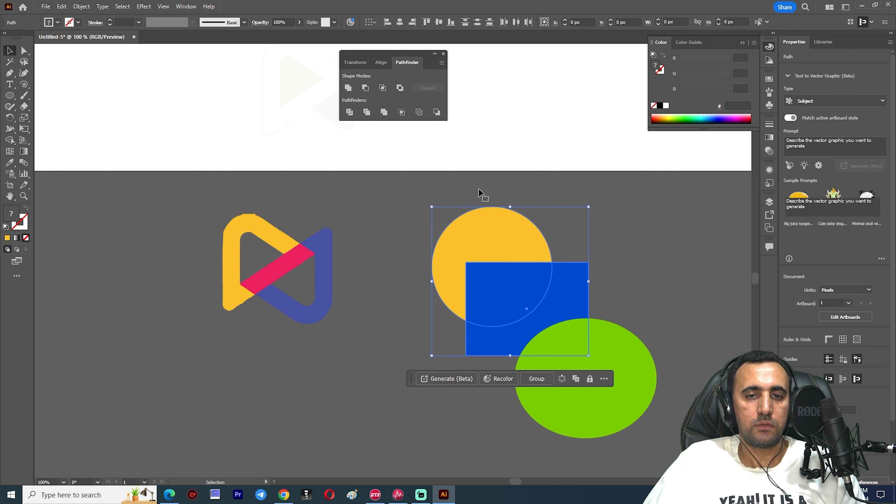
click(400, 88)
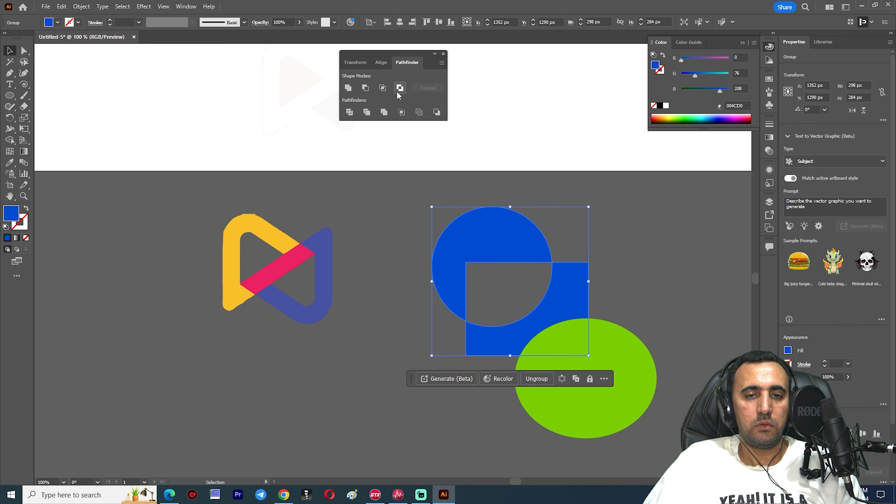
click(633, 227)
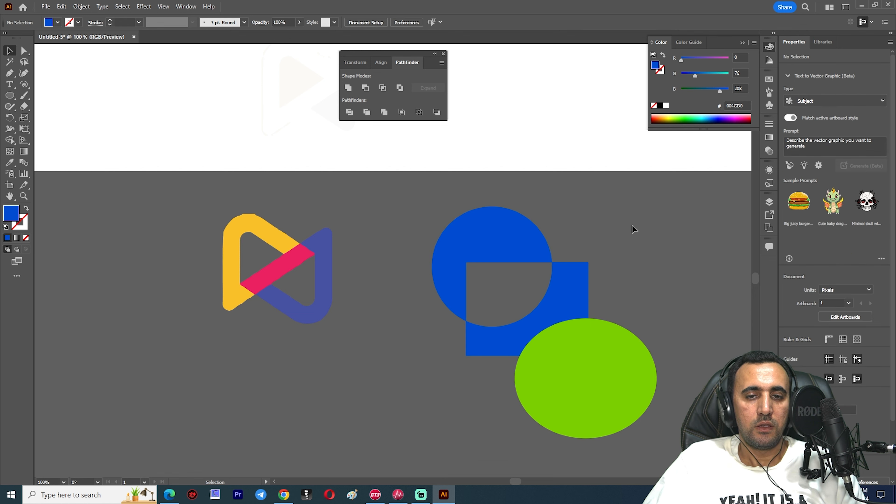
key(ctrl+z)
Add the green ellipse to the selection, split all three shapes with Pathfinder Divide and ungroup the pieces
shift+click(509, 376)
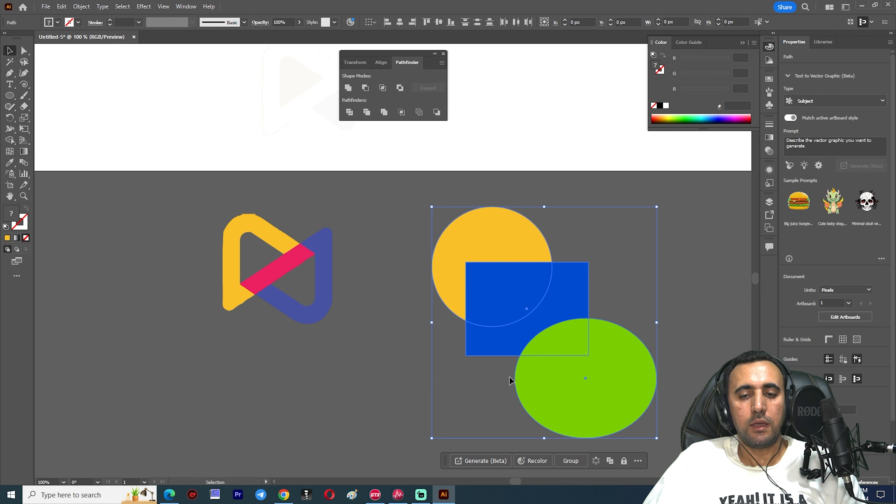
click(349, 113)
scroll(457, 320, down, 1)
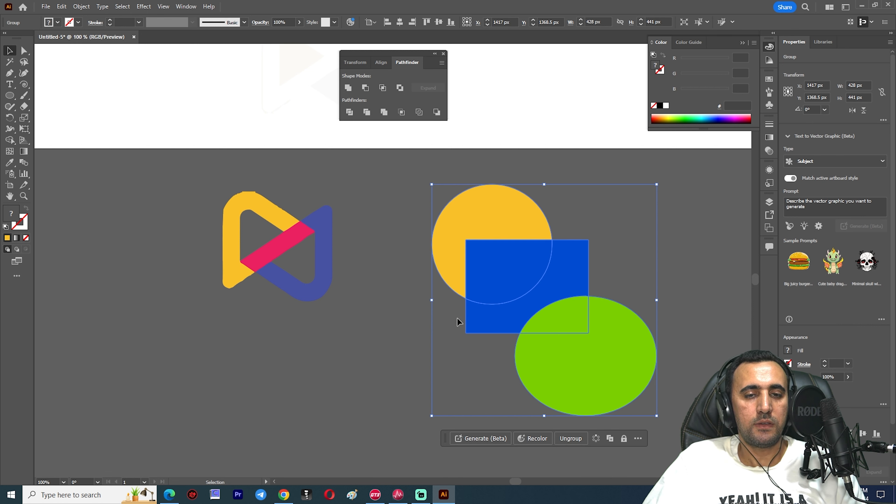
click(663, 274)
click(614, 344)
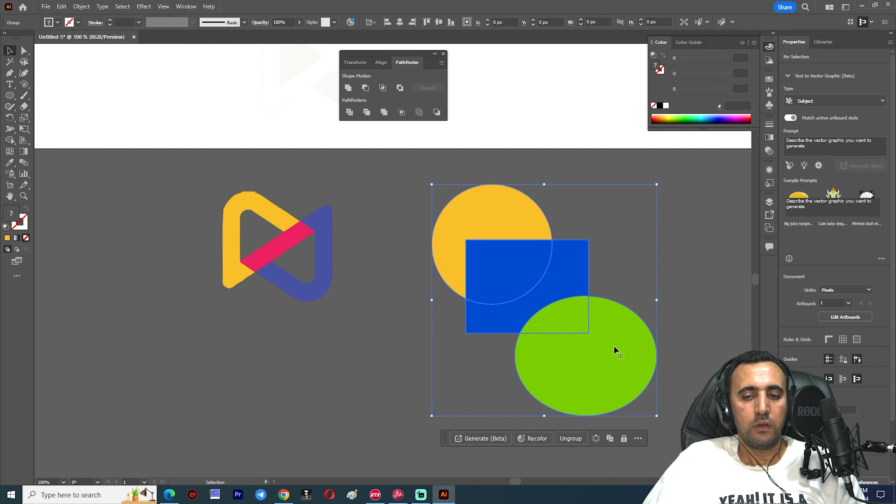
click(684, 309)
Pull the divided pieces apart by moving the large green, yellow and both blue pieces away from one another
drag(630, 341, 640, 376)
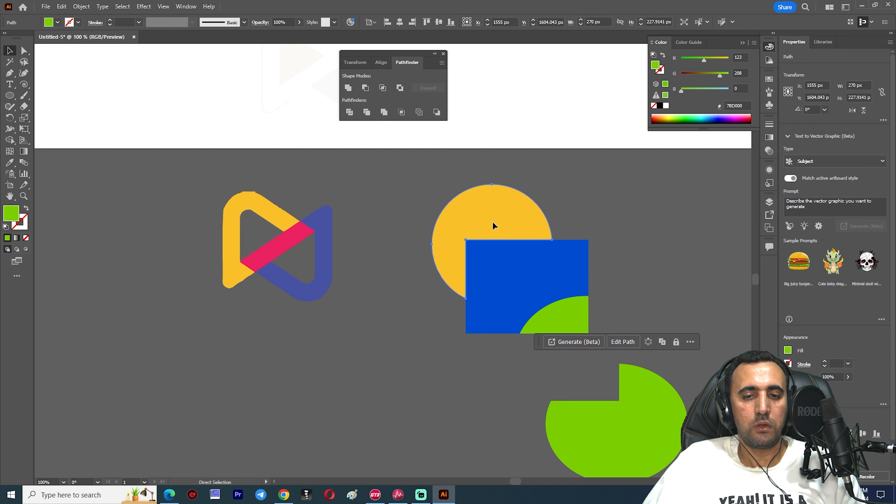
drag(459, 219, 390, 178)
drag(524, 266, 555, 205)
drag(571, 279, 658, 235)
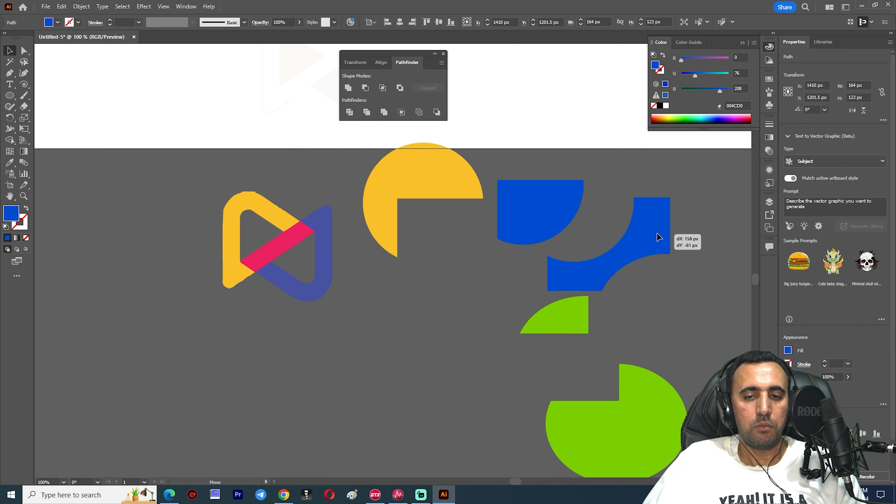
Move the small green piece away from the blue pieces, and undo all the piece moves and the ungrouping of the divided shapes
click(571, 331)
drag(571, 333, 498, 375)
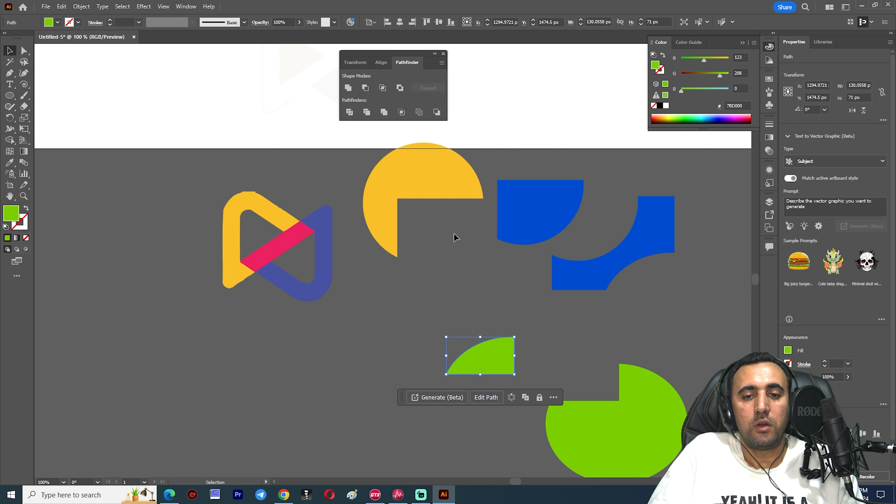
key(ctrl+z)
key(ctrl+z)
key(ctrl+z)
key(ctrl+z)
key(ctrl+z)
key(ctrl+z)
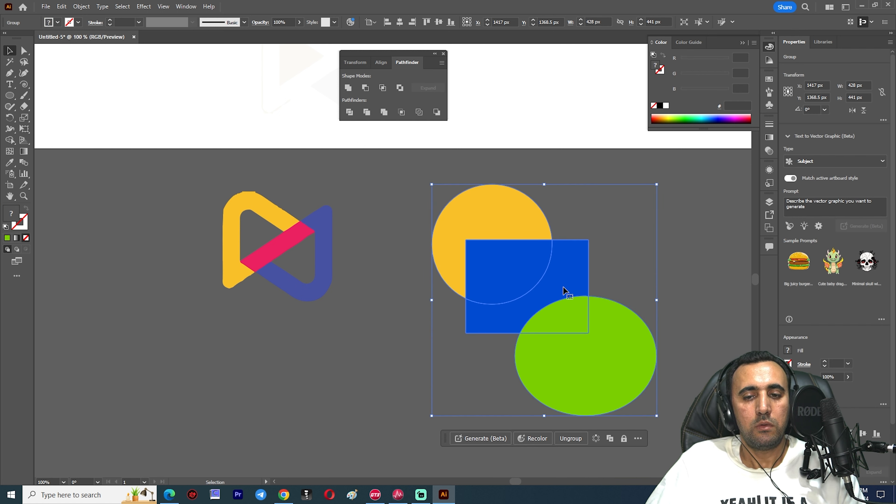
Shift the divided group slightly and pull its yellow, green and overlapping blue pieces apart with Direct Selection without ungrouping
drag(555, 277, 555, 298)
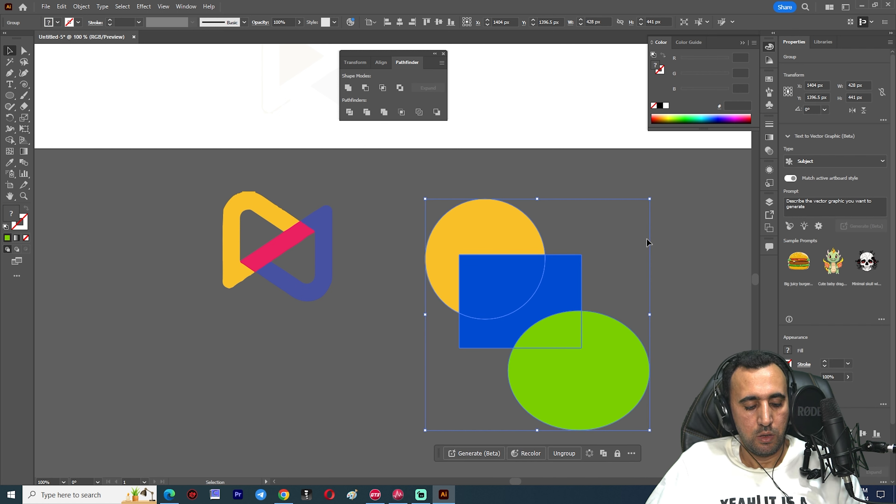
click(670, 226)
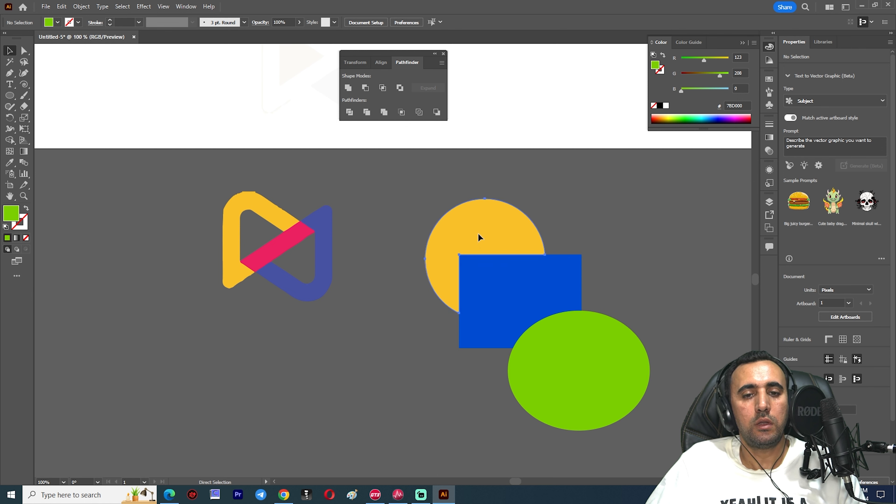
drag(479, 236, 433, 192)
drag(611, 400, 648, 430)
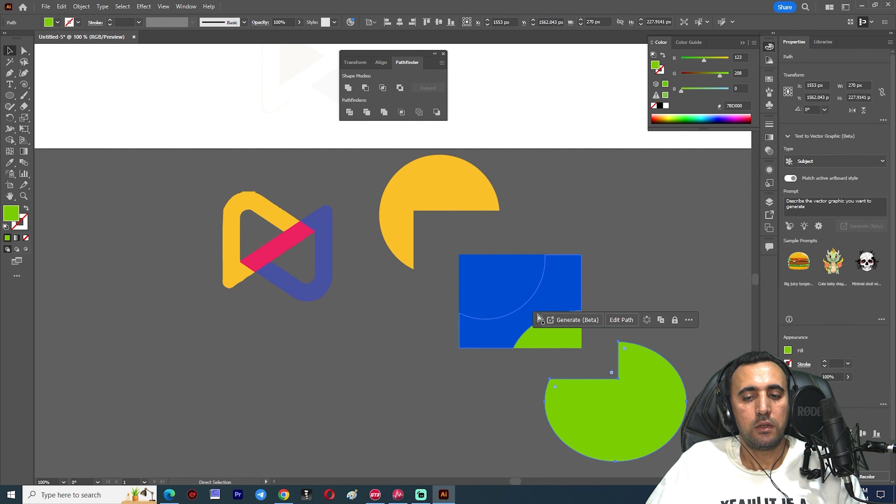
click(563, 287)
drag(558, 345, 584, 355)
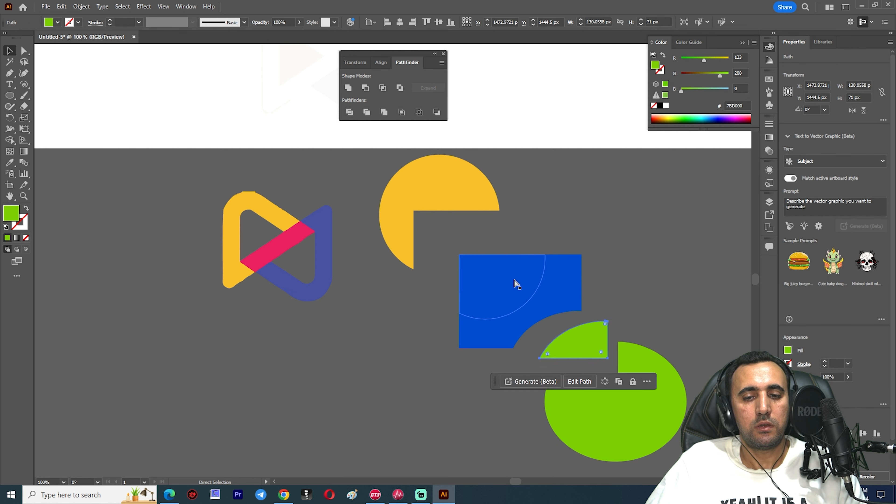
drag(513, 279, 493, 253)
Undo the moves of the individual pieces and the shift of the divided group
key(ctrl+z)
key(ctrl+z)
key(ctrl+z)
key(ctrl+z)
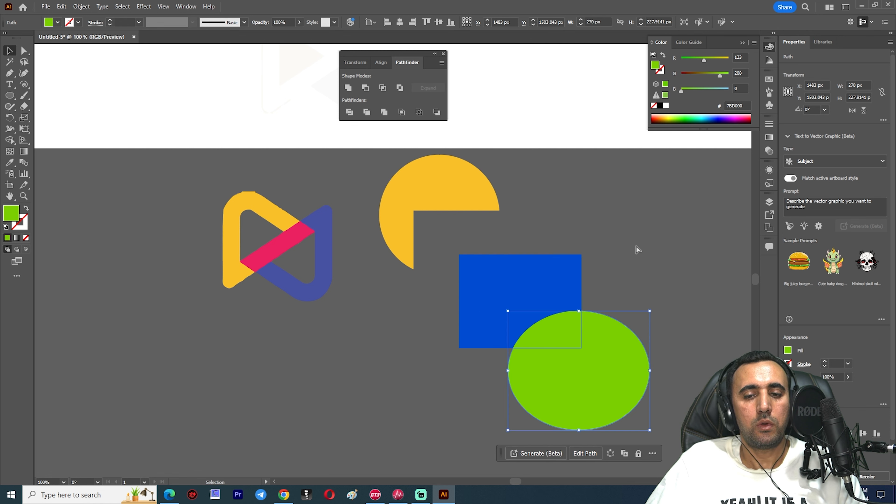
key(ctrl+z)
Ungroup the divided shapes and move the yellow, blue and green pieces away from one another
click(681, 224)
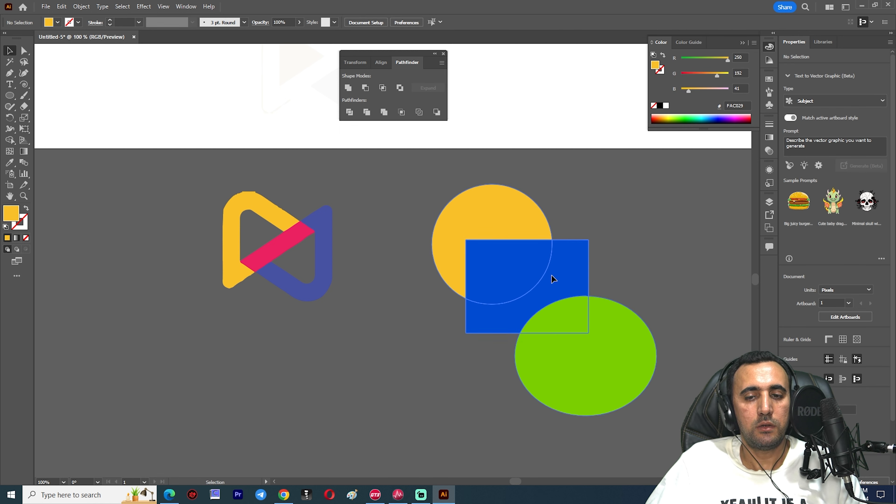
right_click(554, 269)
click(598, 160)
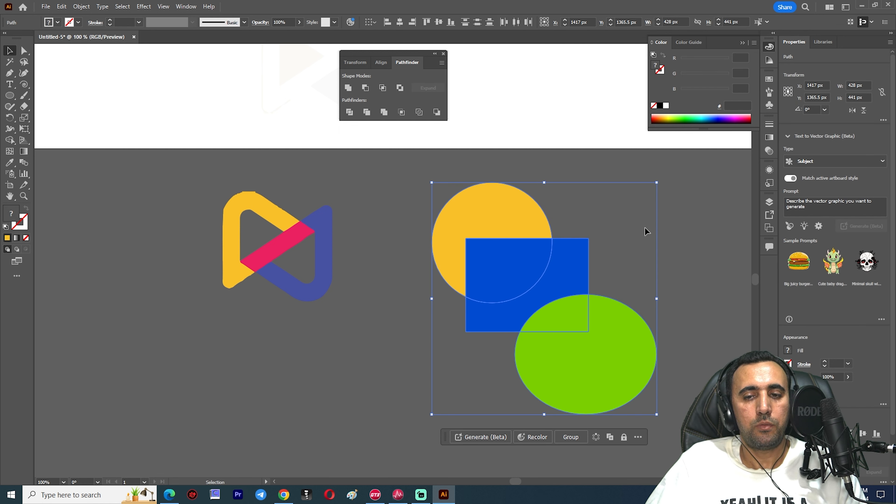
click(498, 223)
drag(514, 212, 413, 155)
drag(510, 268, 489, 221)
drag(573, 268, 578, 249)
drag(593, 312, 646, 293)
key(ctrl+z)
click(655, 317)
drag(618, 347, 583, 361)
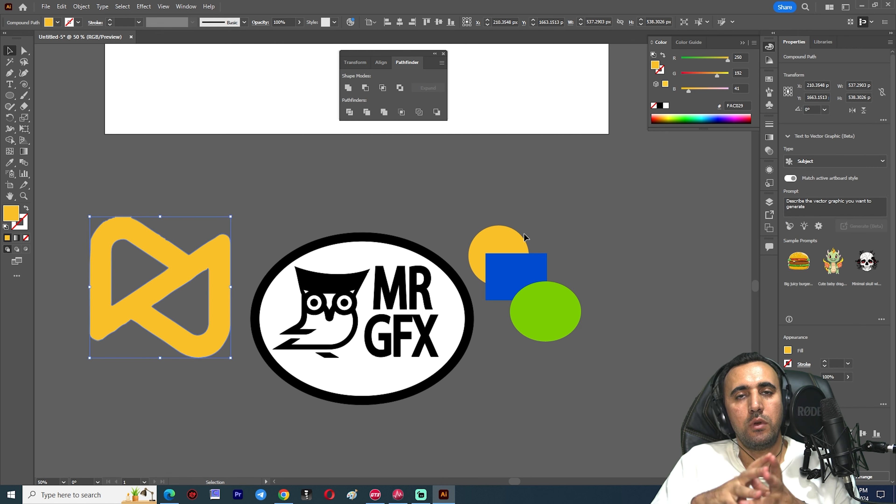